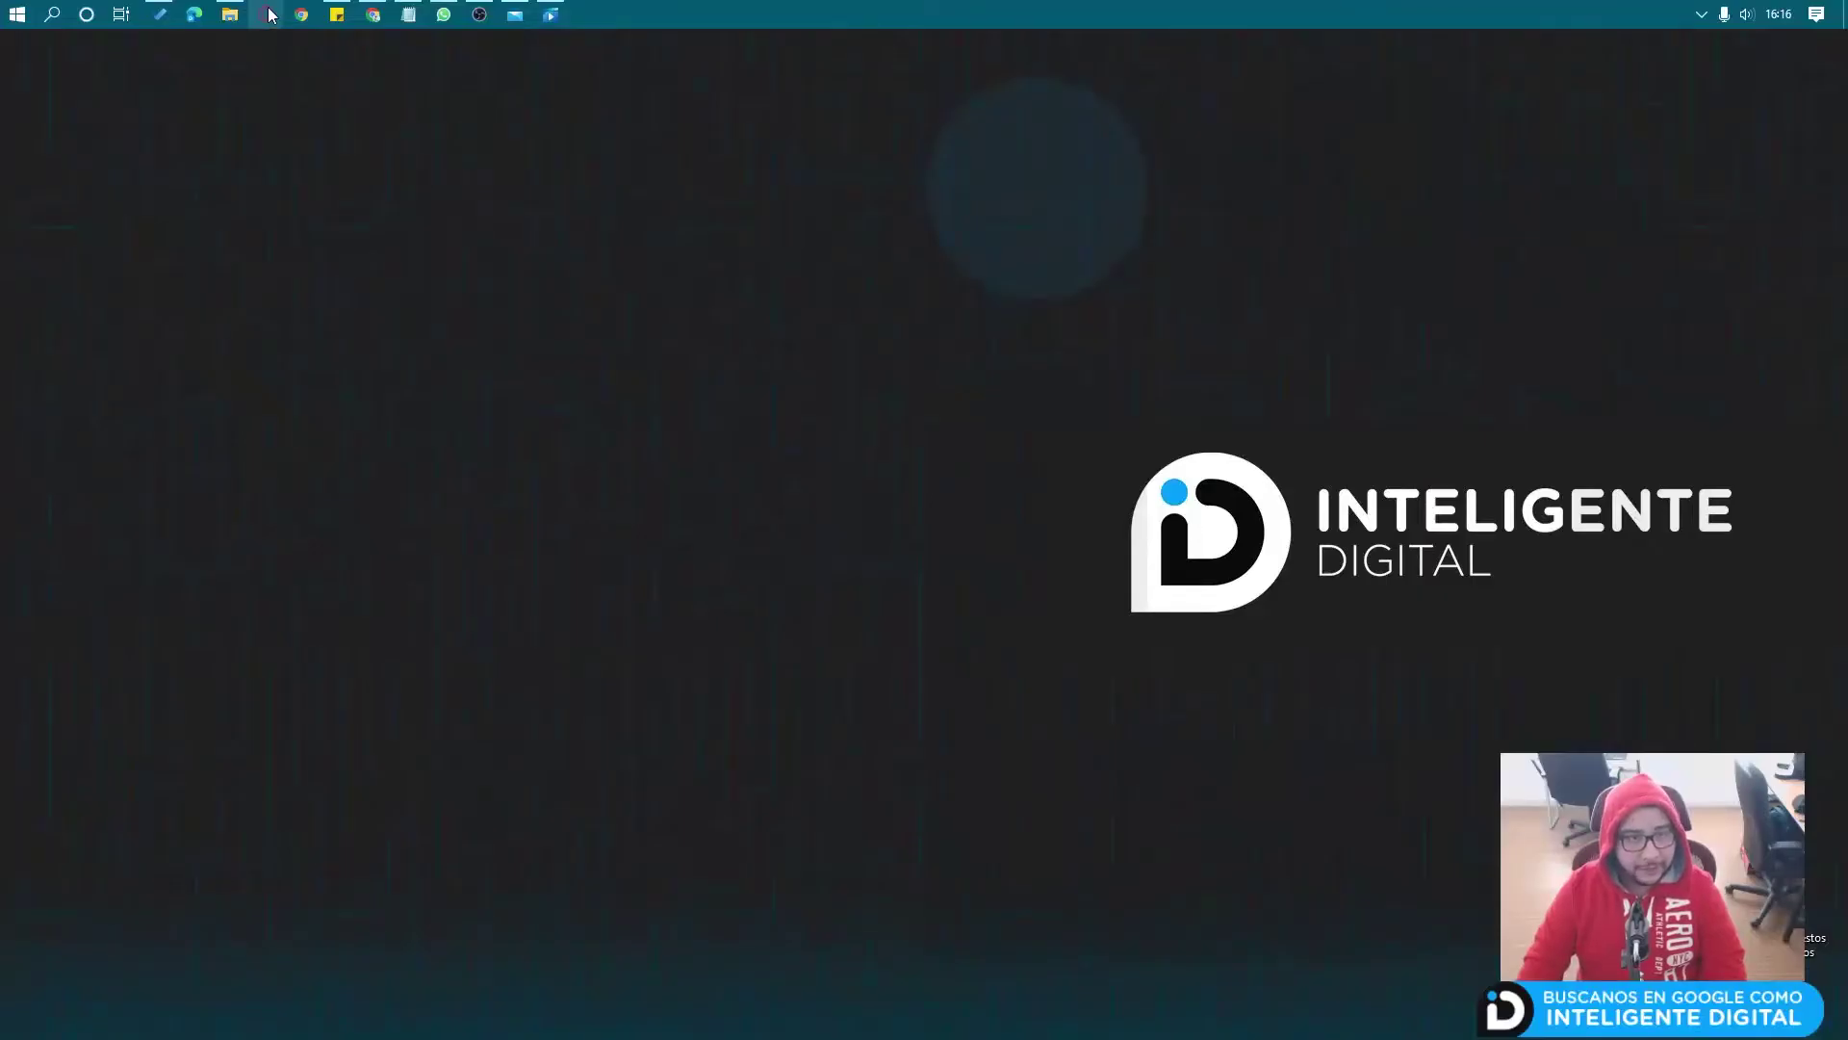
Step: Open the browser, search the web for "godaddy" and open GoDaddy's official site from the results
{"action": "left_click", "coordinate": [268, 14]}
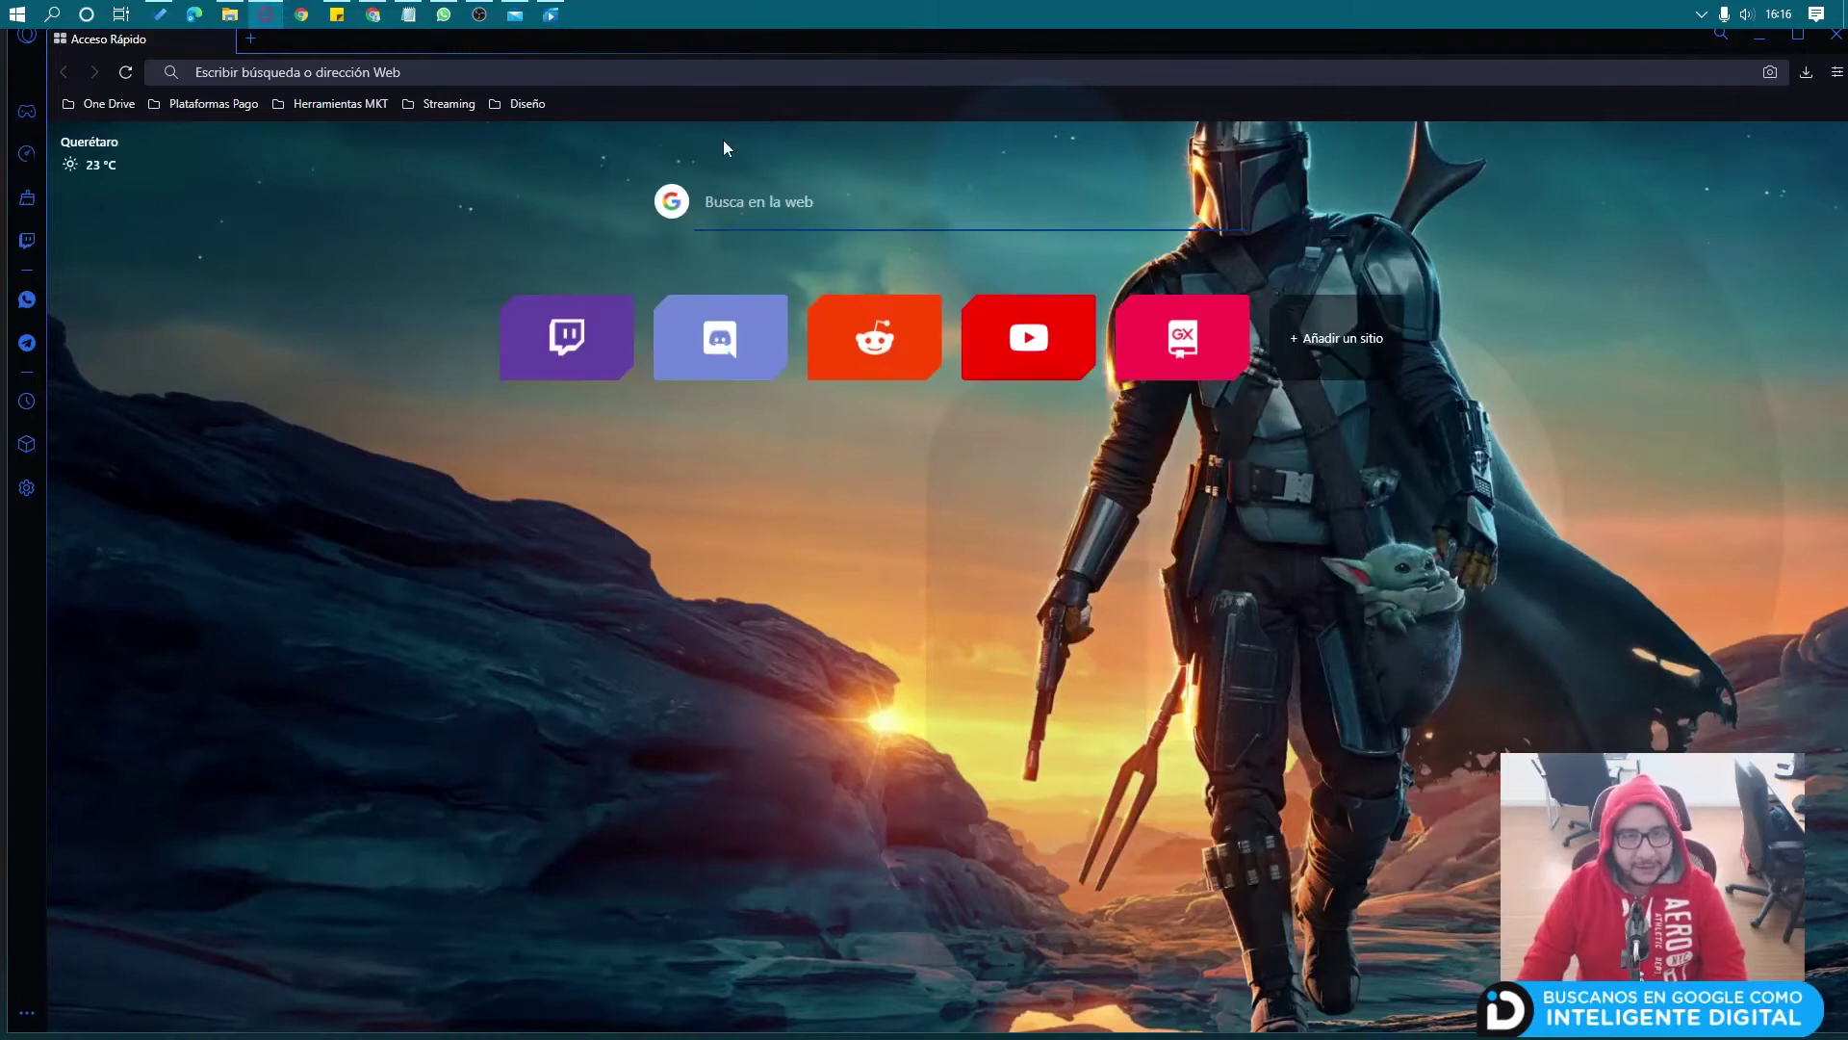
{"action": "left_click", "coordinate": [667, 82]}
{"action": "type", "text": "goda"}
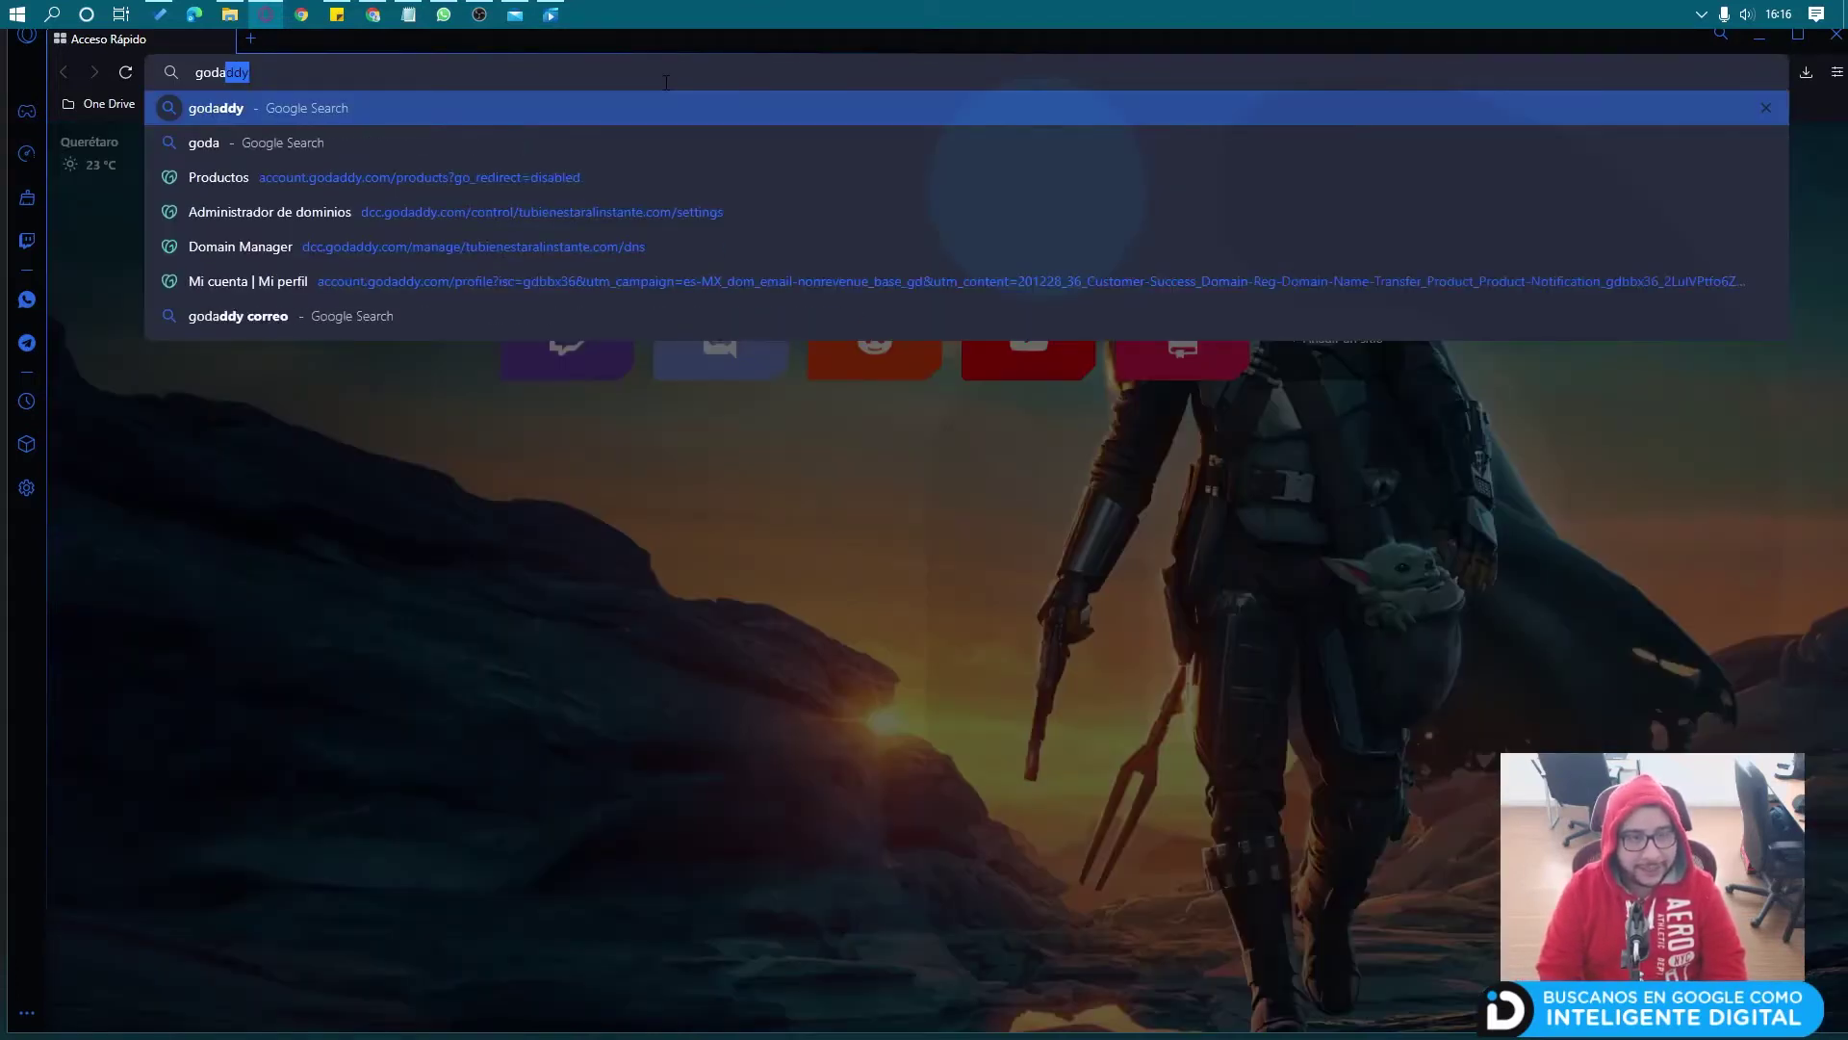
{"action": "key", "text": "Return"}
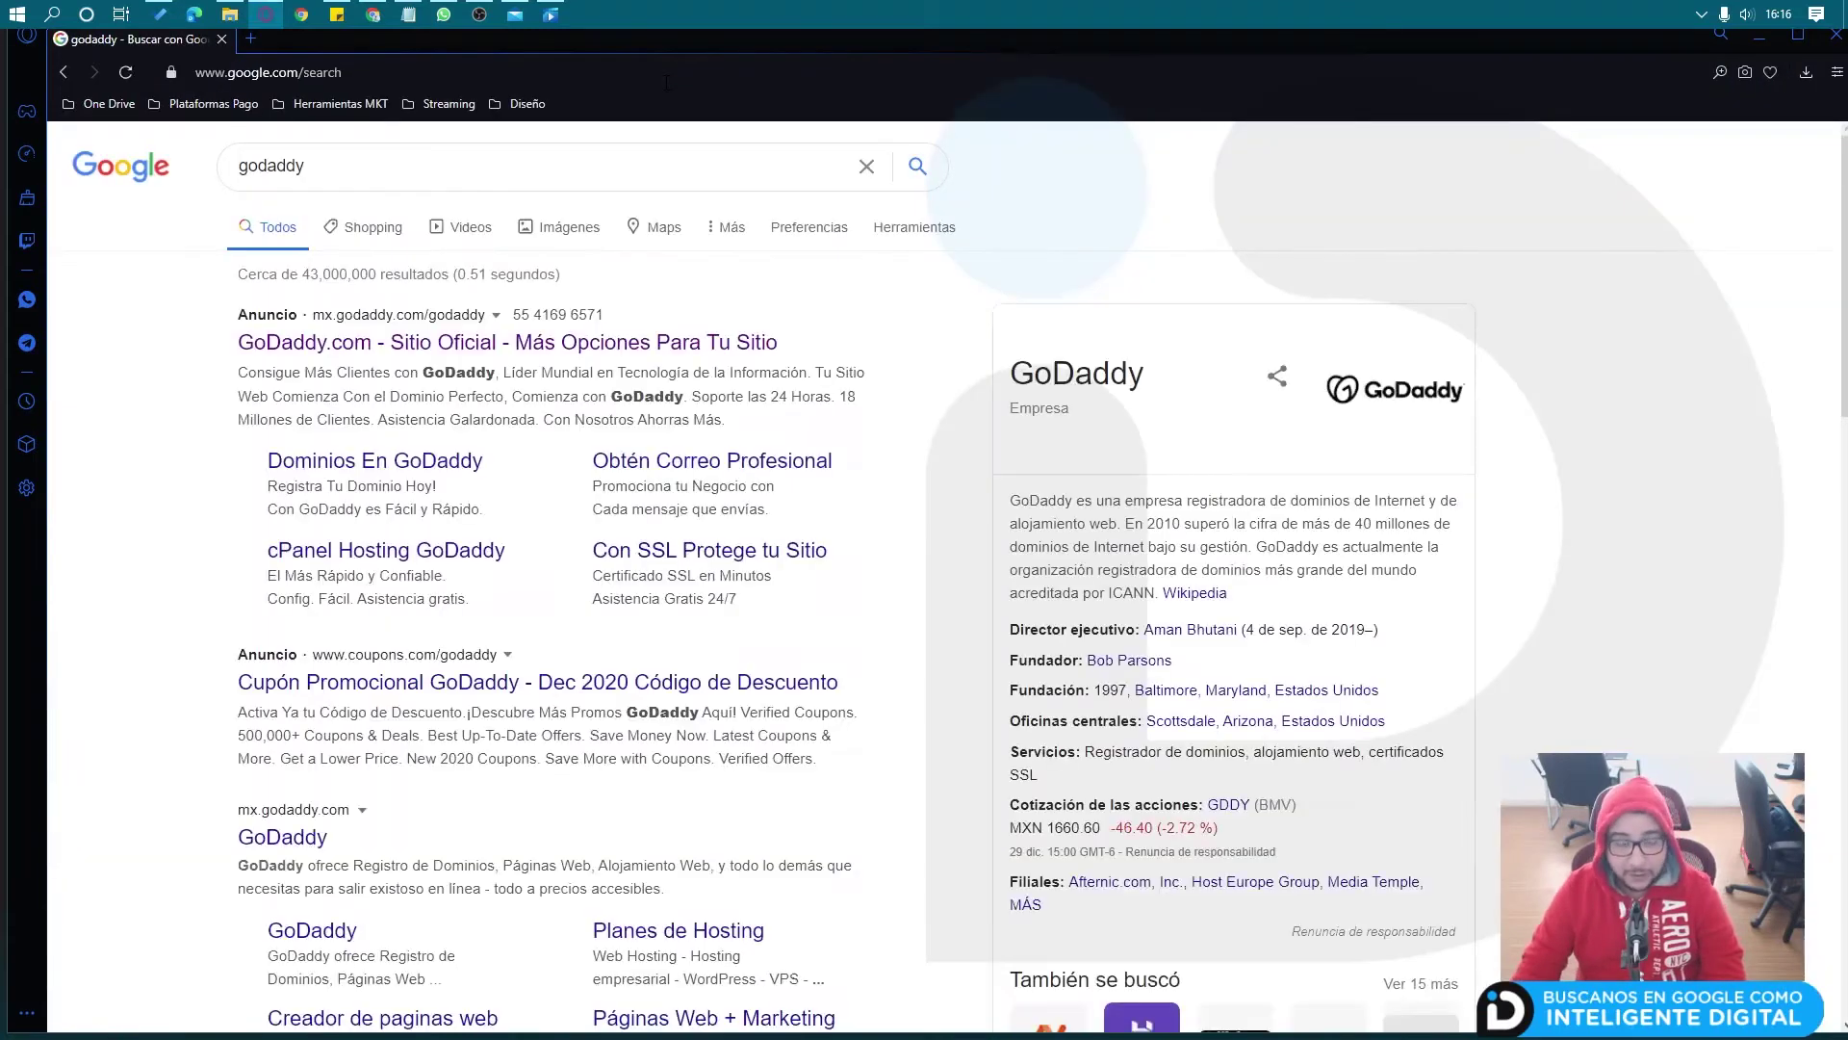
{"action": "left_click", "coordinate": [530, 343]}
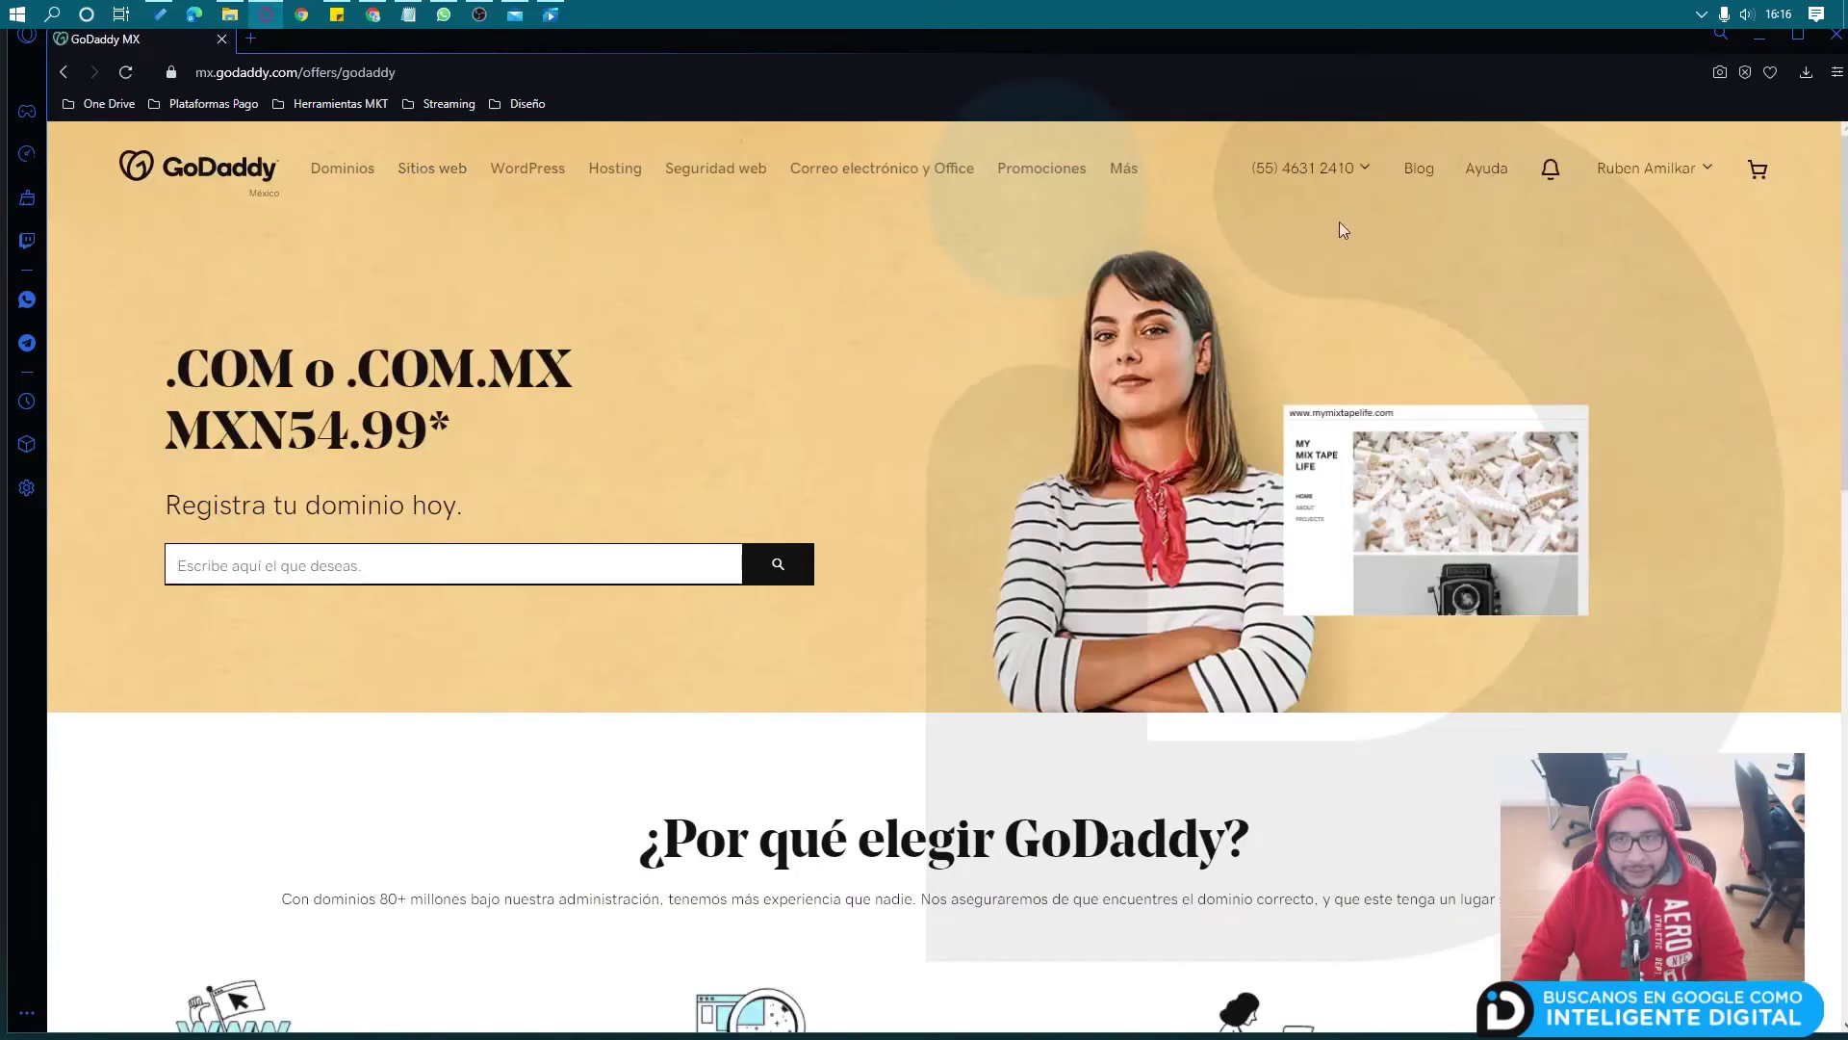
Step: Open the GoDaddy login page for registered users
{"action": "left_click", "coordinate": [1693, 169]}
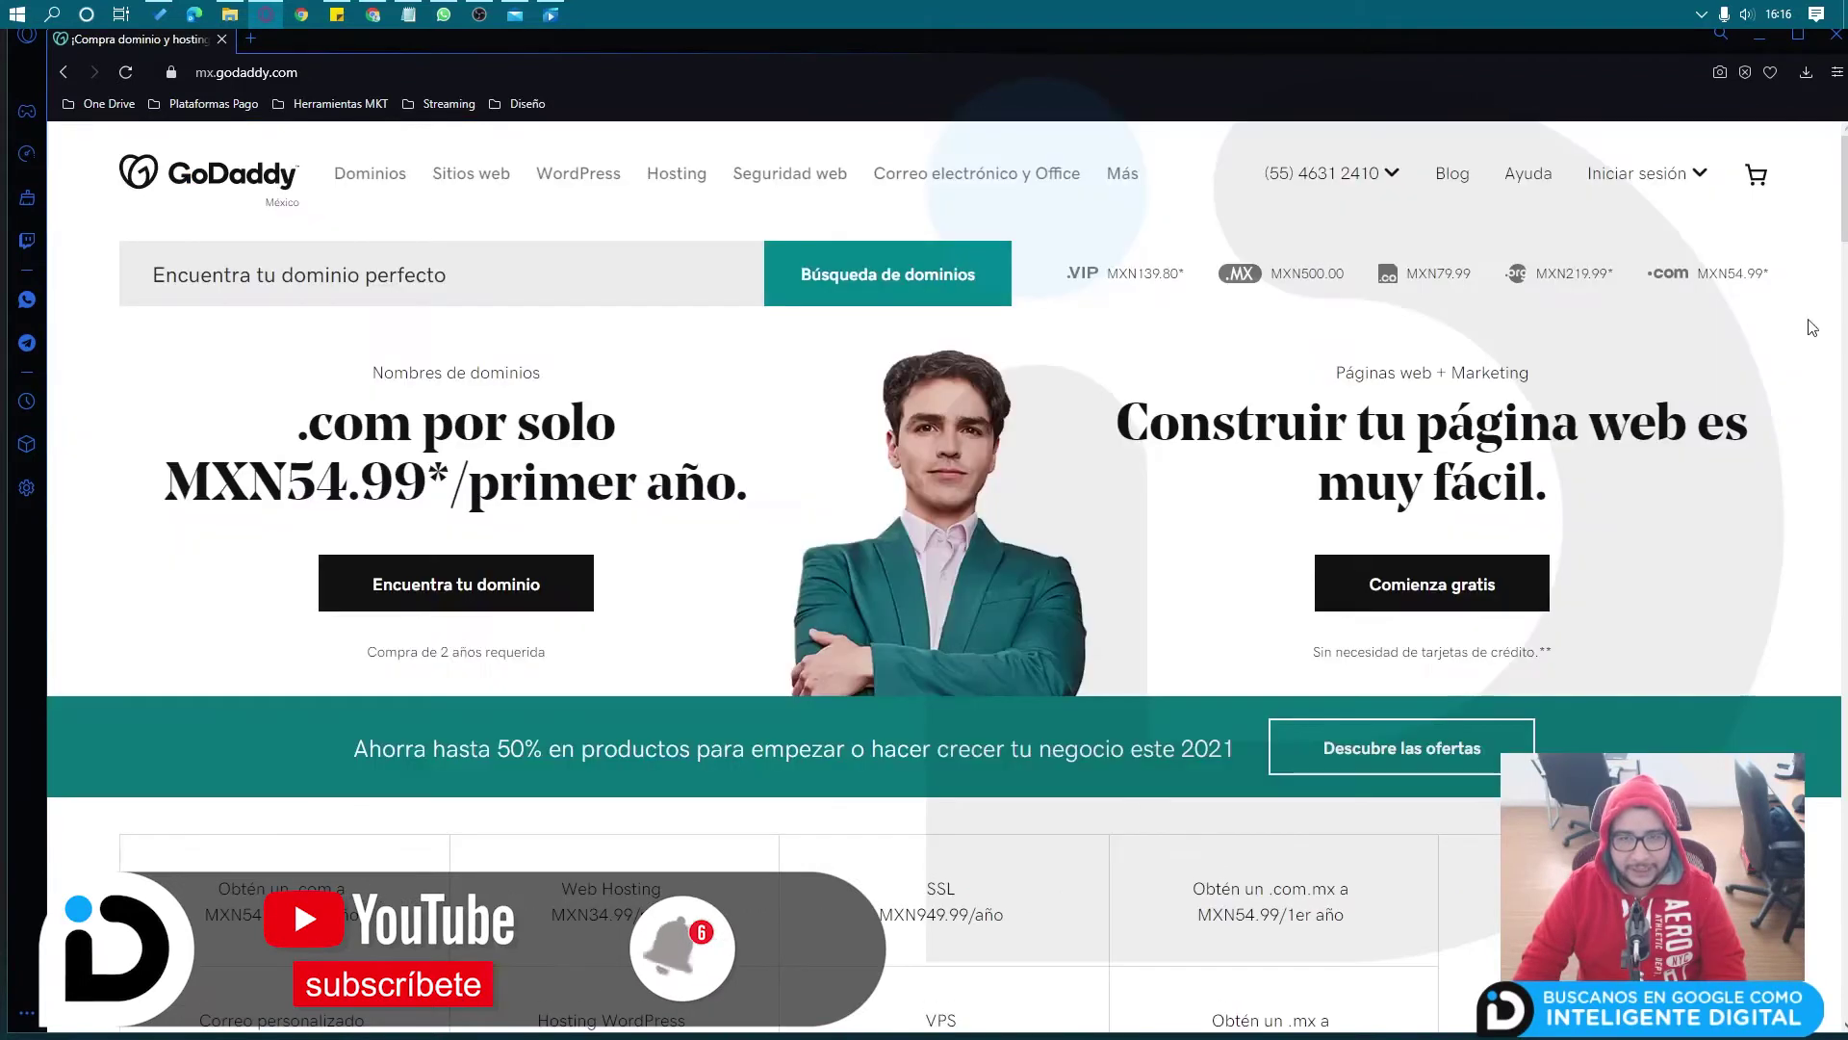
{"action": "left_click", "coordinate": [1650, 186]}
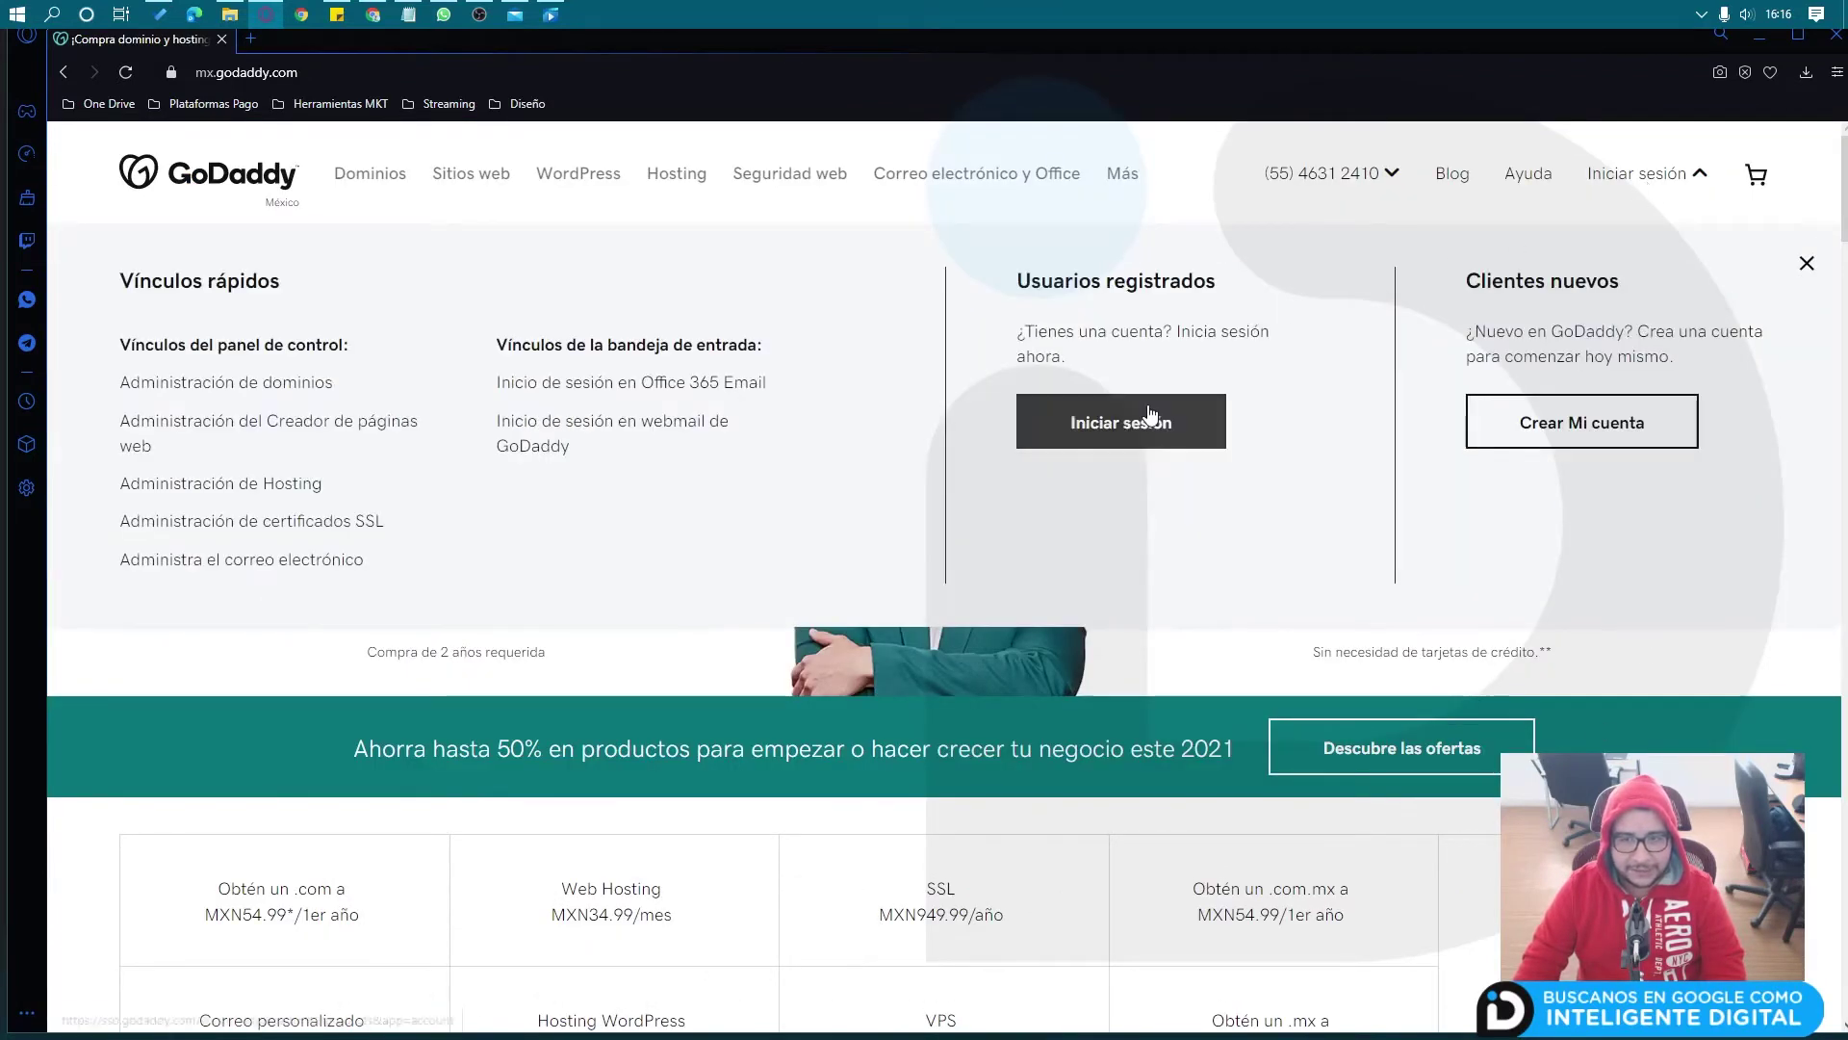
{"action": "left_click", "coordinate": [1138, 430]}
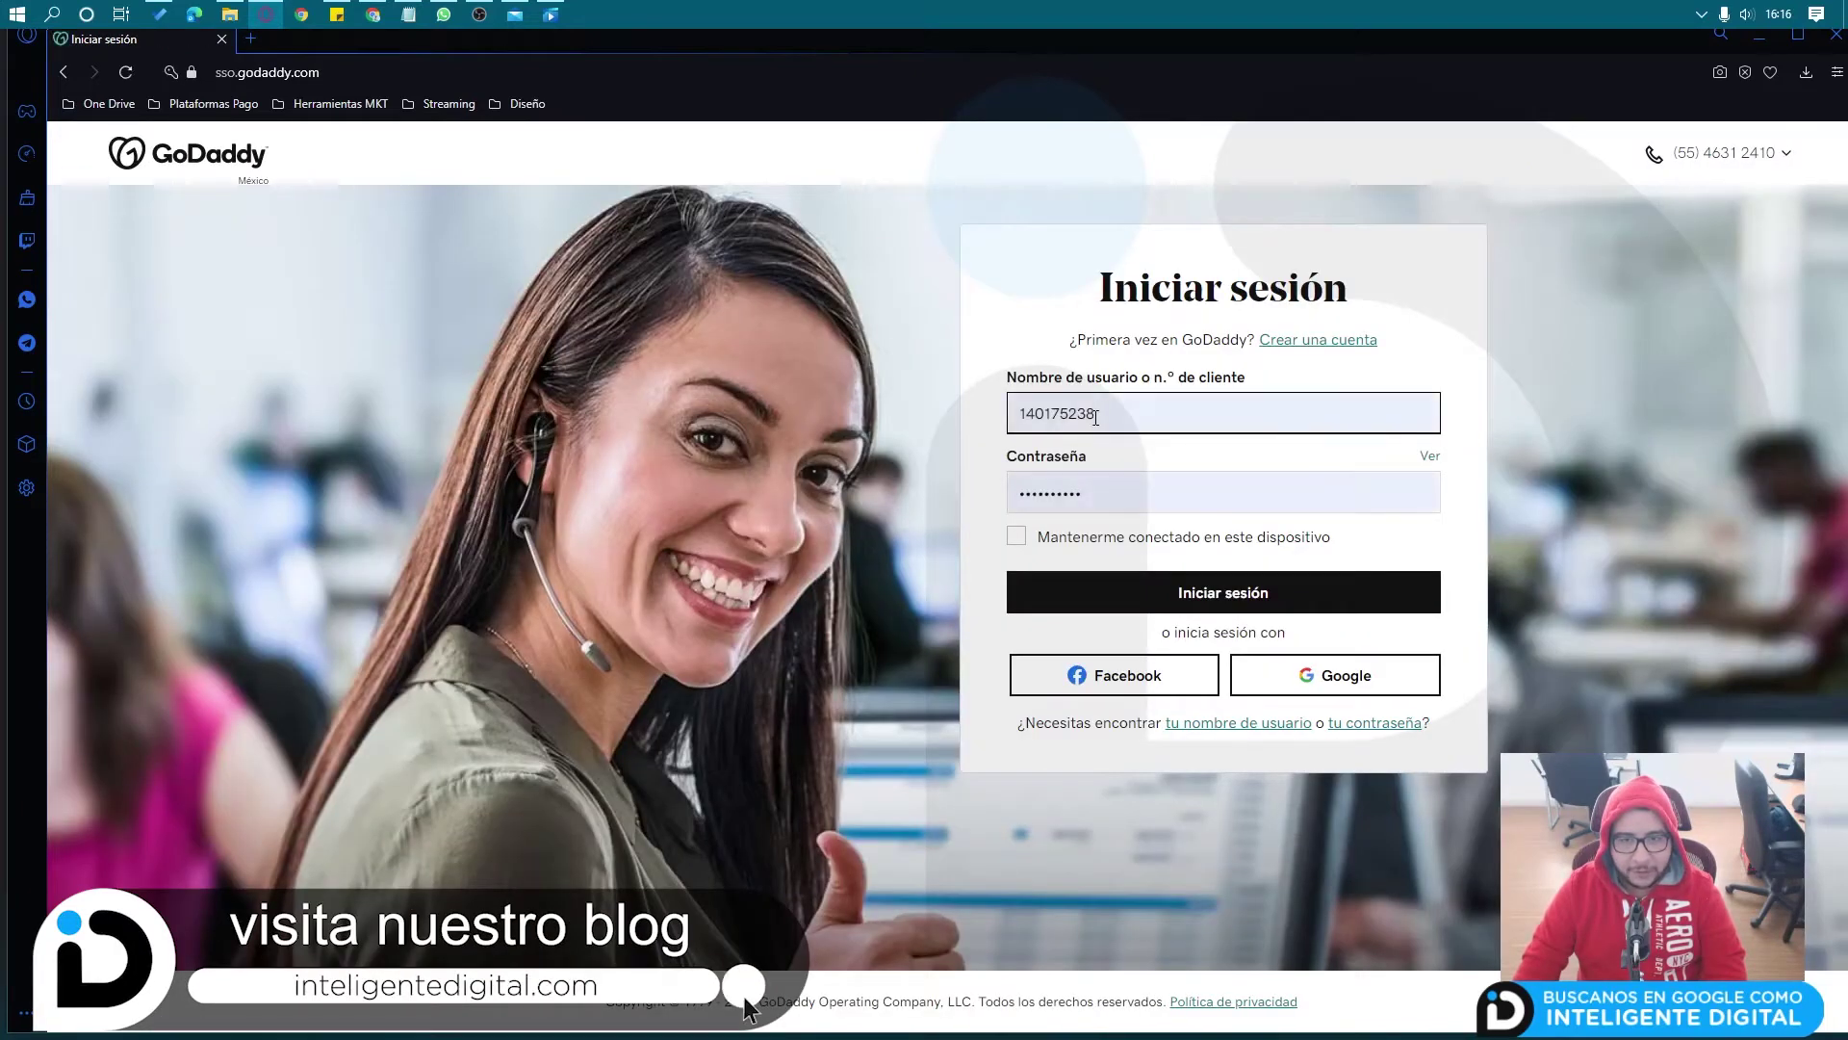
Step: Sign in to GoDaddy with the saved customer number and password, choosing to stay connected on this device
{"action": "left_click", "coordinate": [1149, 497]}
{"action": "left_click", "coordinate": [1149, 411]}
{"action": "left_click_drag", "start_coordinate": [1149, 411], "coordinate": [1030, 414]}
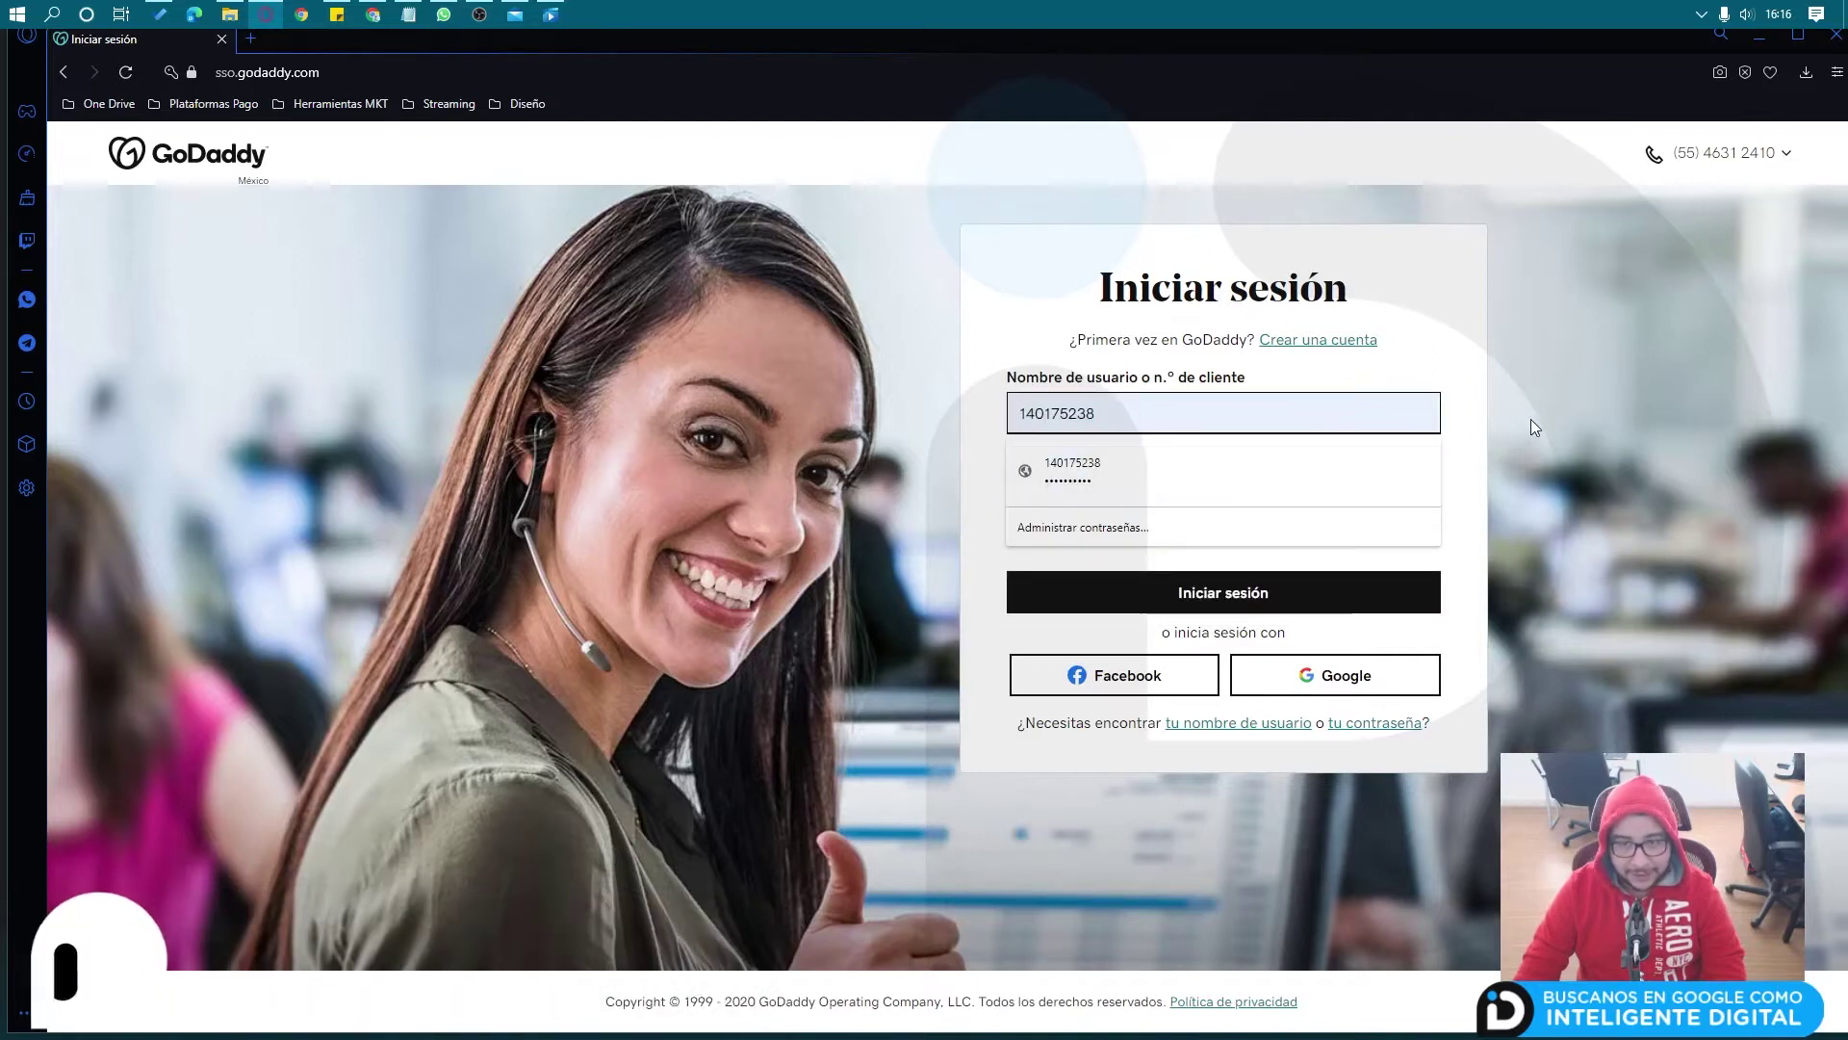
{"action": "left_click", "coordinate": [1502, 424]}
{"action": "left_click", "coordinate": [1016, 537]}
{"action": "left_click", "coordinate": [1223, 592]}
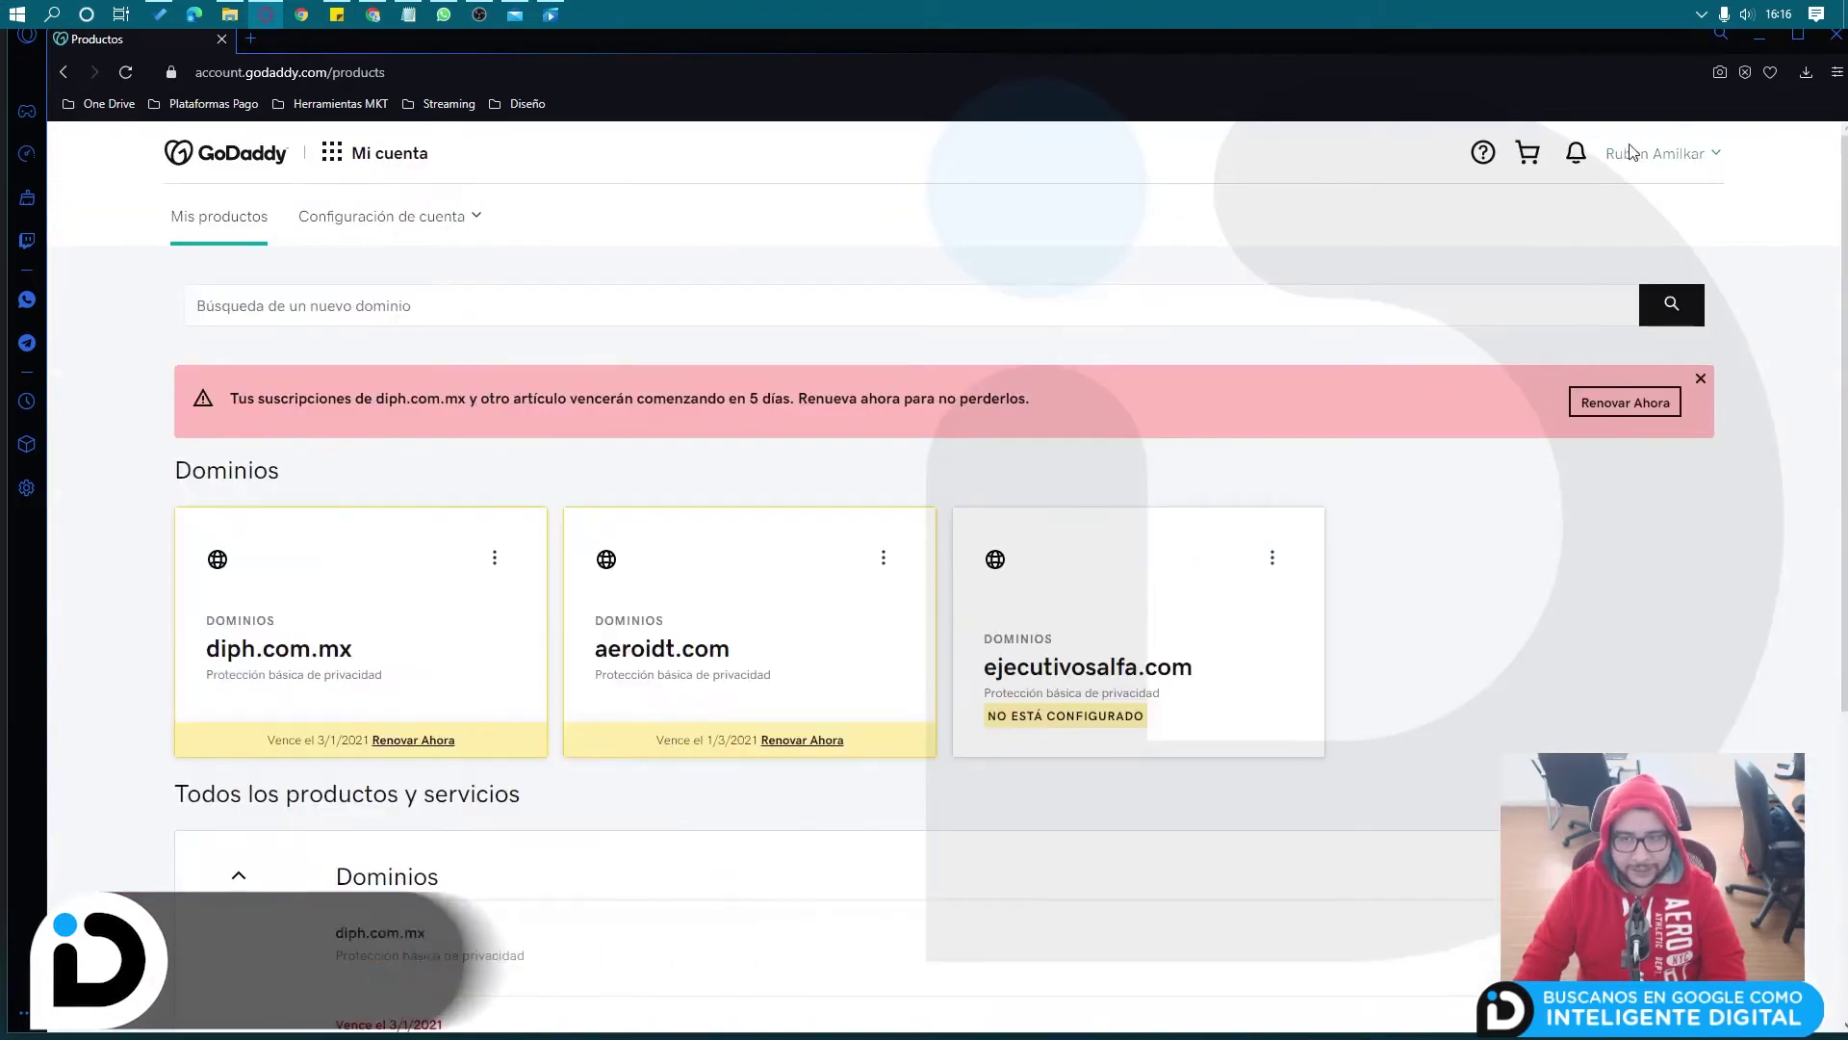
Step: Open the domain settings page of diph.com.mx from the account's product list
{"action": "scroll", "coordinate": [498, 619], "scroll_direction": "down", "scroll_amount": 1}
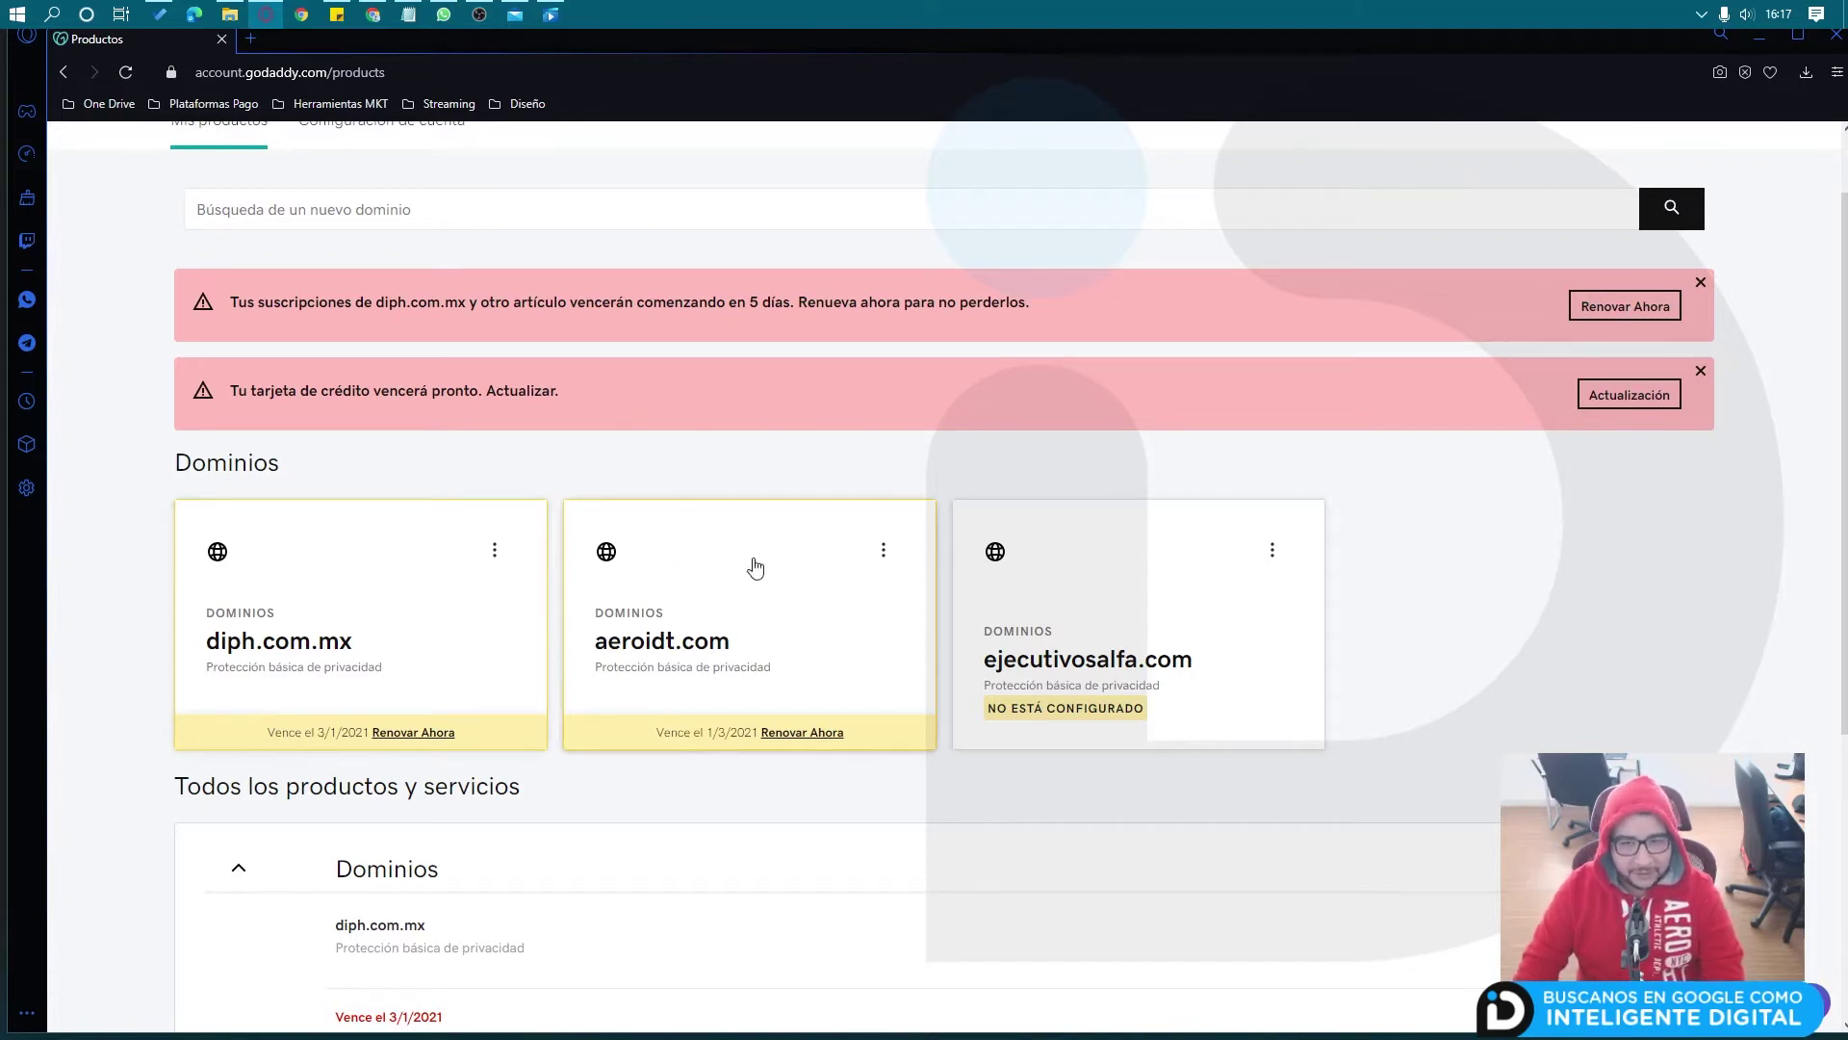
{"action": "scroll", "coordinate": [400, 738], "scroll_direction": "down", "scroll_amount": 1}
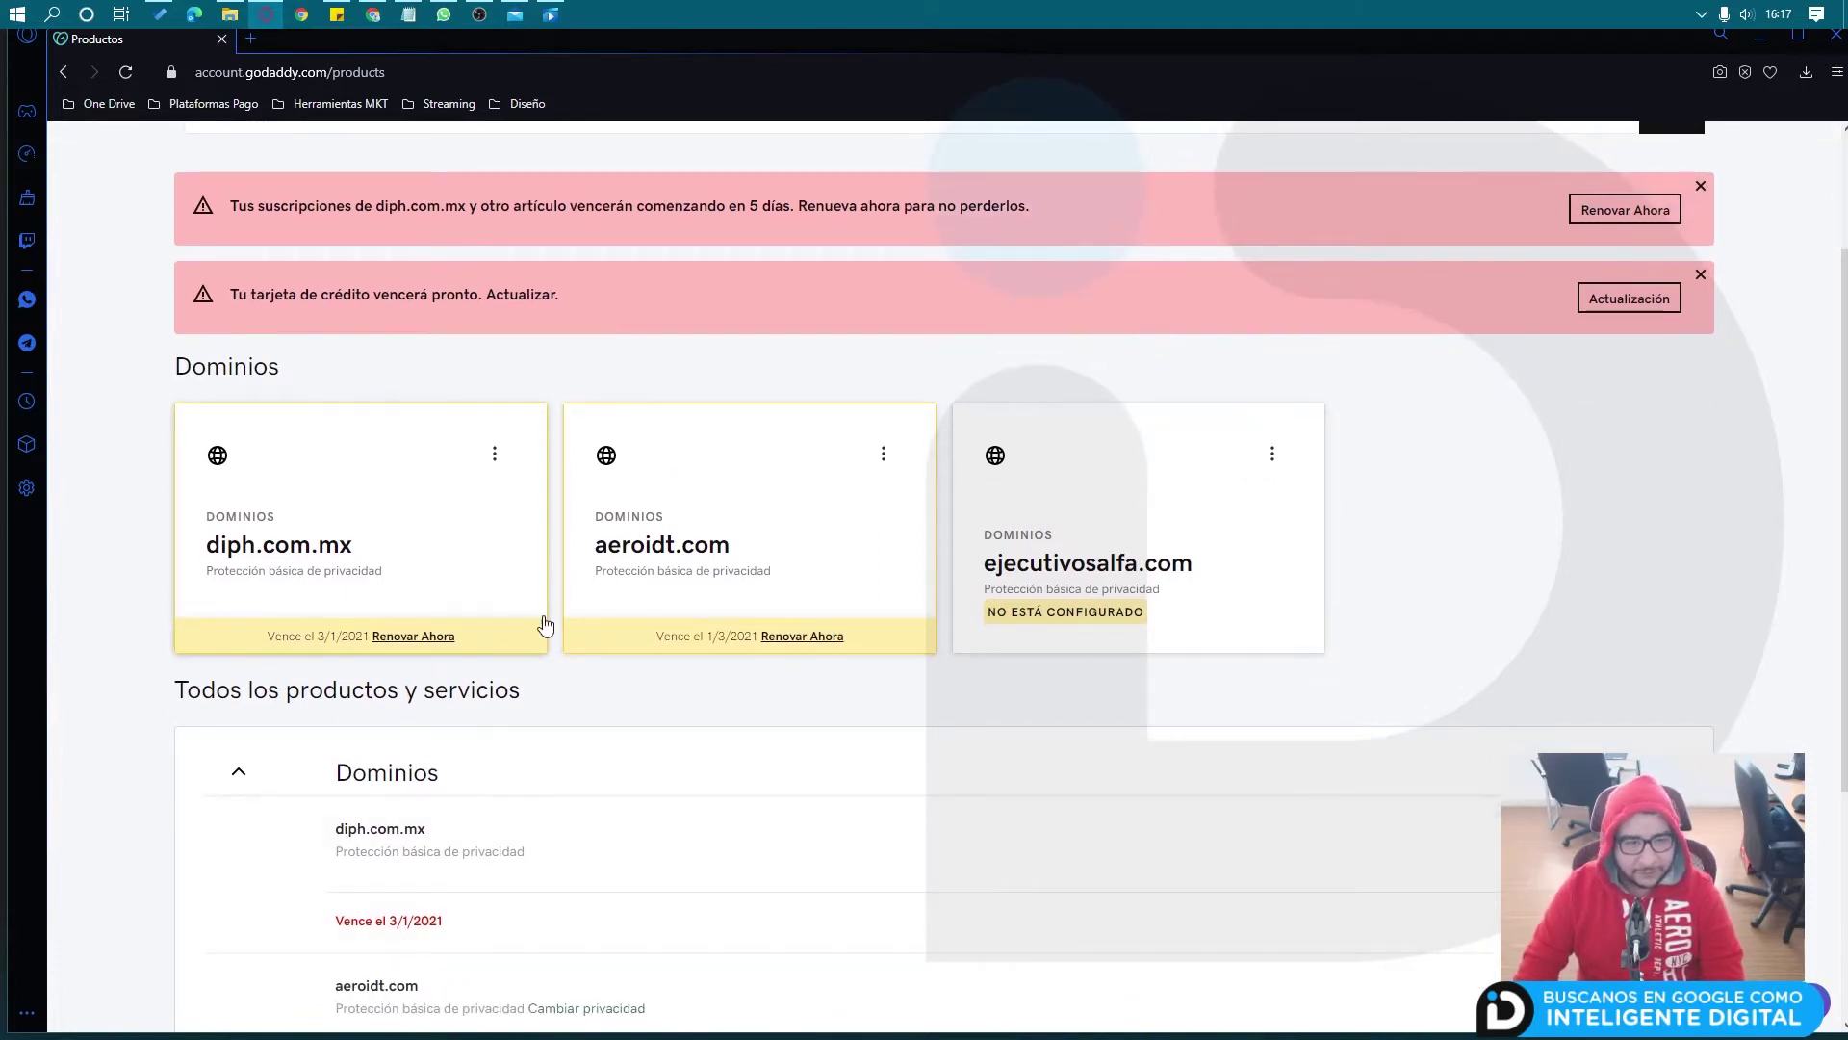
{"action": "scroll", "coordinate": [578, 668], "scroll_direction": "down", "scroll_amount": 1}
{"action": "scroll", "coordinate": [366, 577], "scroll_direction": "up", "scroll_amount": 1}
{"action": "left_click", "coordinate": [320, 545]}
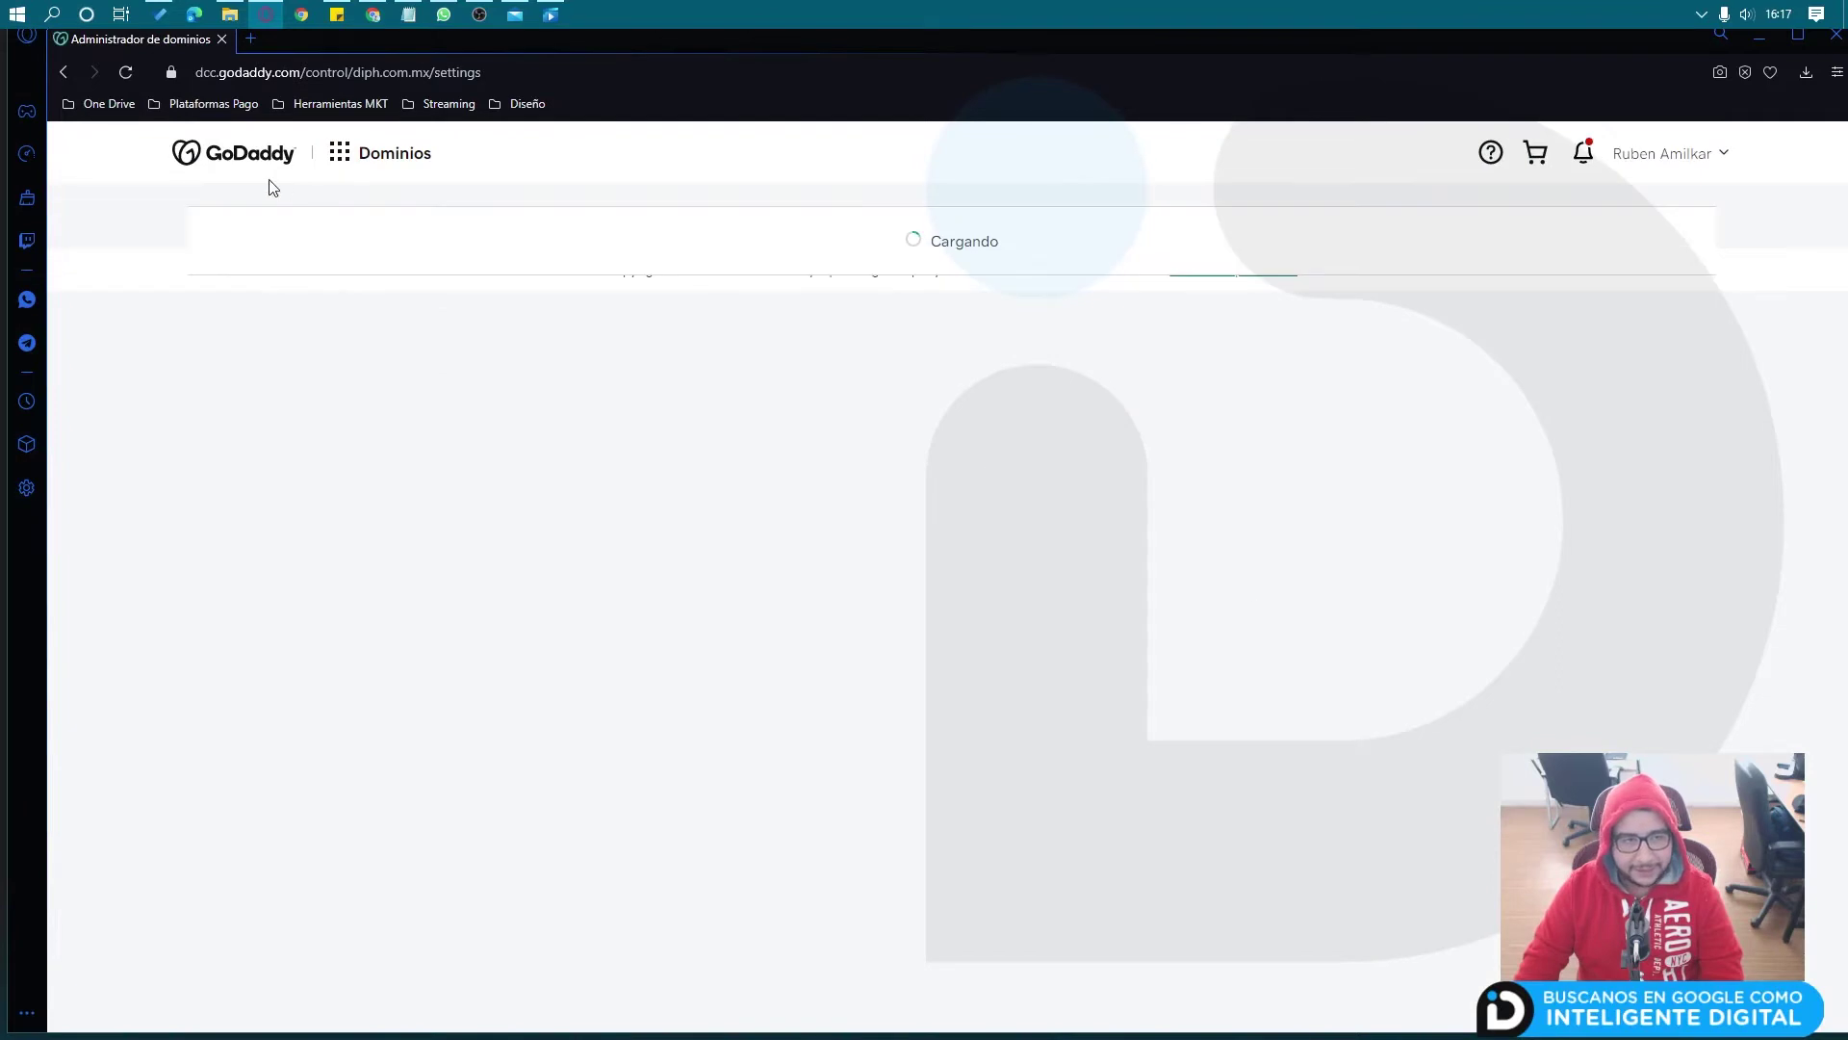
{"action": "left_click", "coordinate": [66, 69]}
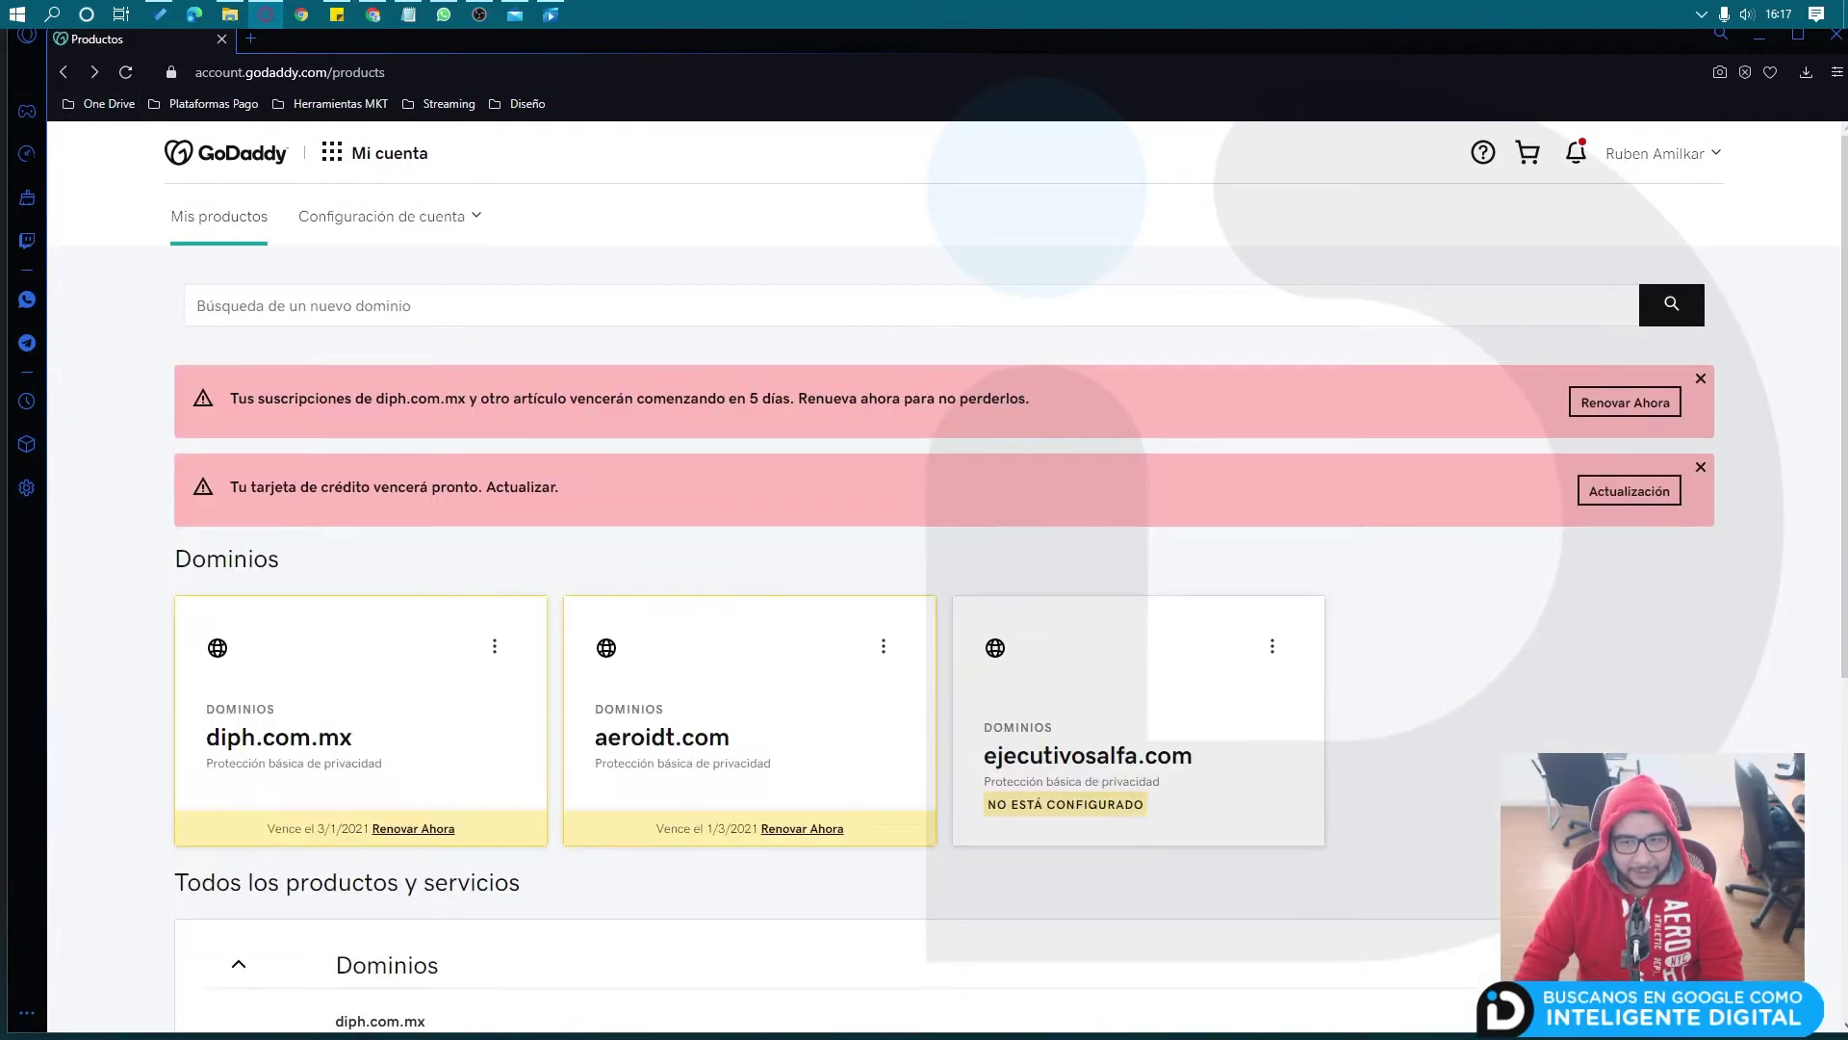
{"action": "left_click", "coordinate": [323, 731]}
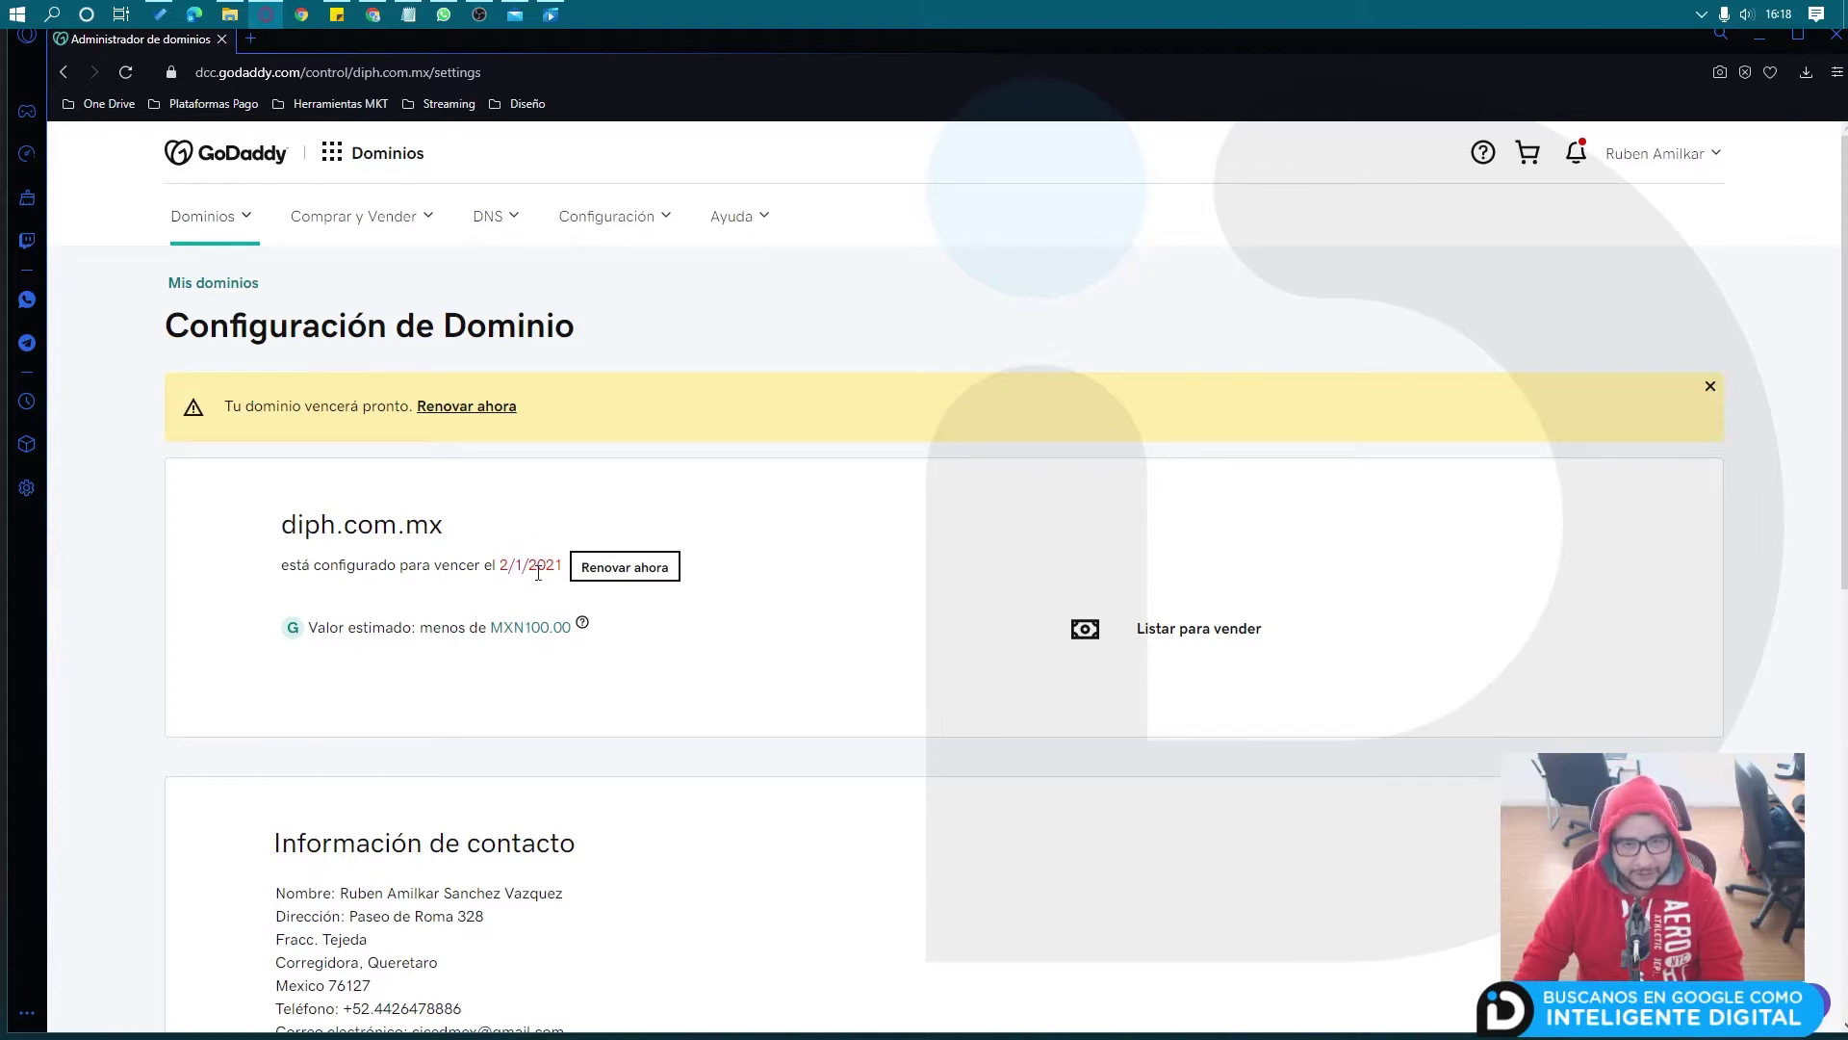
Step: Turn off the domain lock for diph.com.mx in the additional settings
{"action": "scroll", "coordinate": [816, 686], "scroll_direction": "down", "scroll_amount": 5}
{"action": "scroll", "coordinate": [821, 693], "scroll_direction": "down", "scroll_amount": 4}
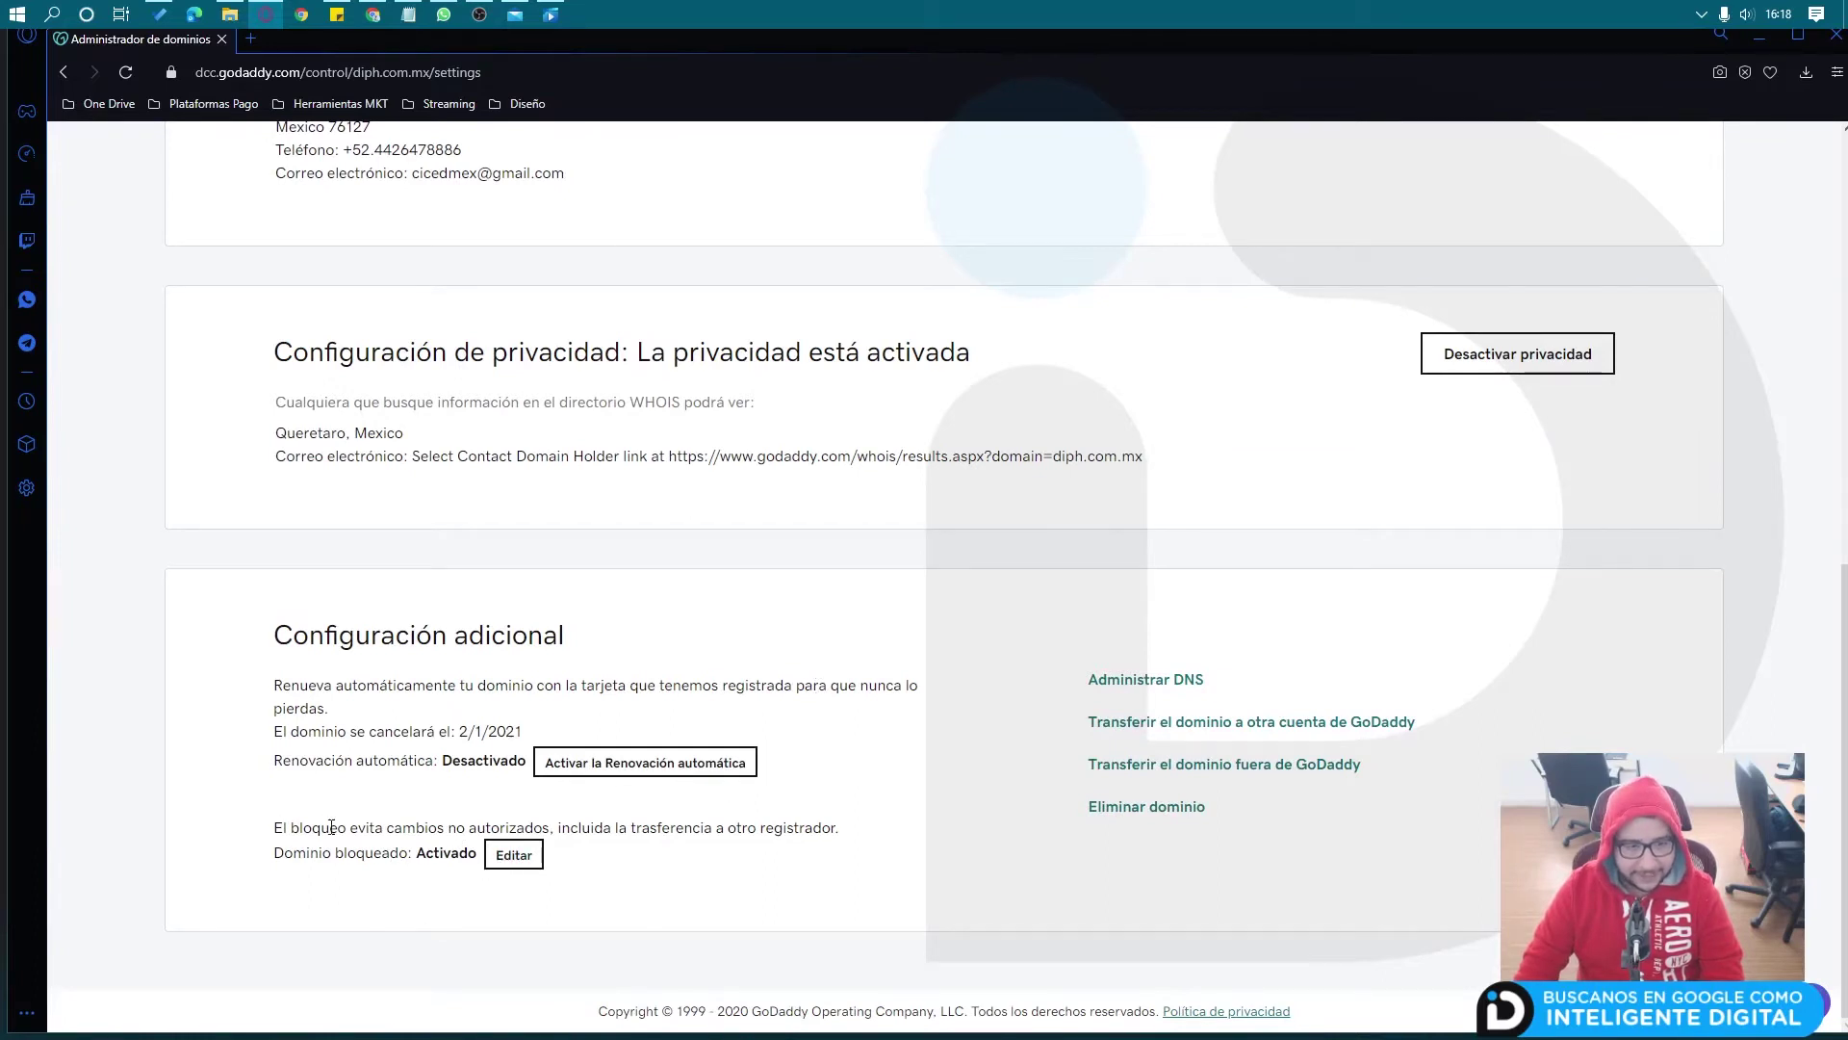
{"action": "left_click_drag", "start_coordinate": [287, 825], "coordinate": [781, 834]}
{"action": "left_click", "coordinate": [720, 825]}
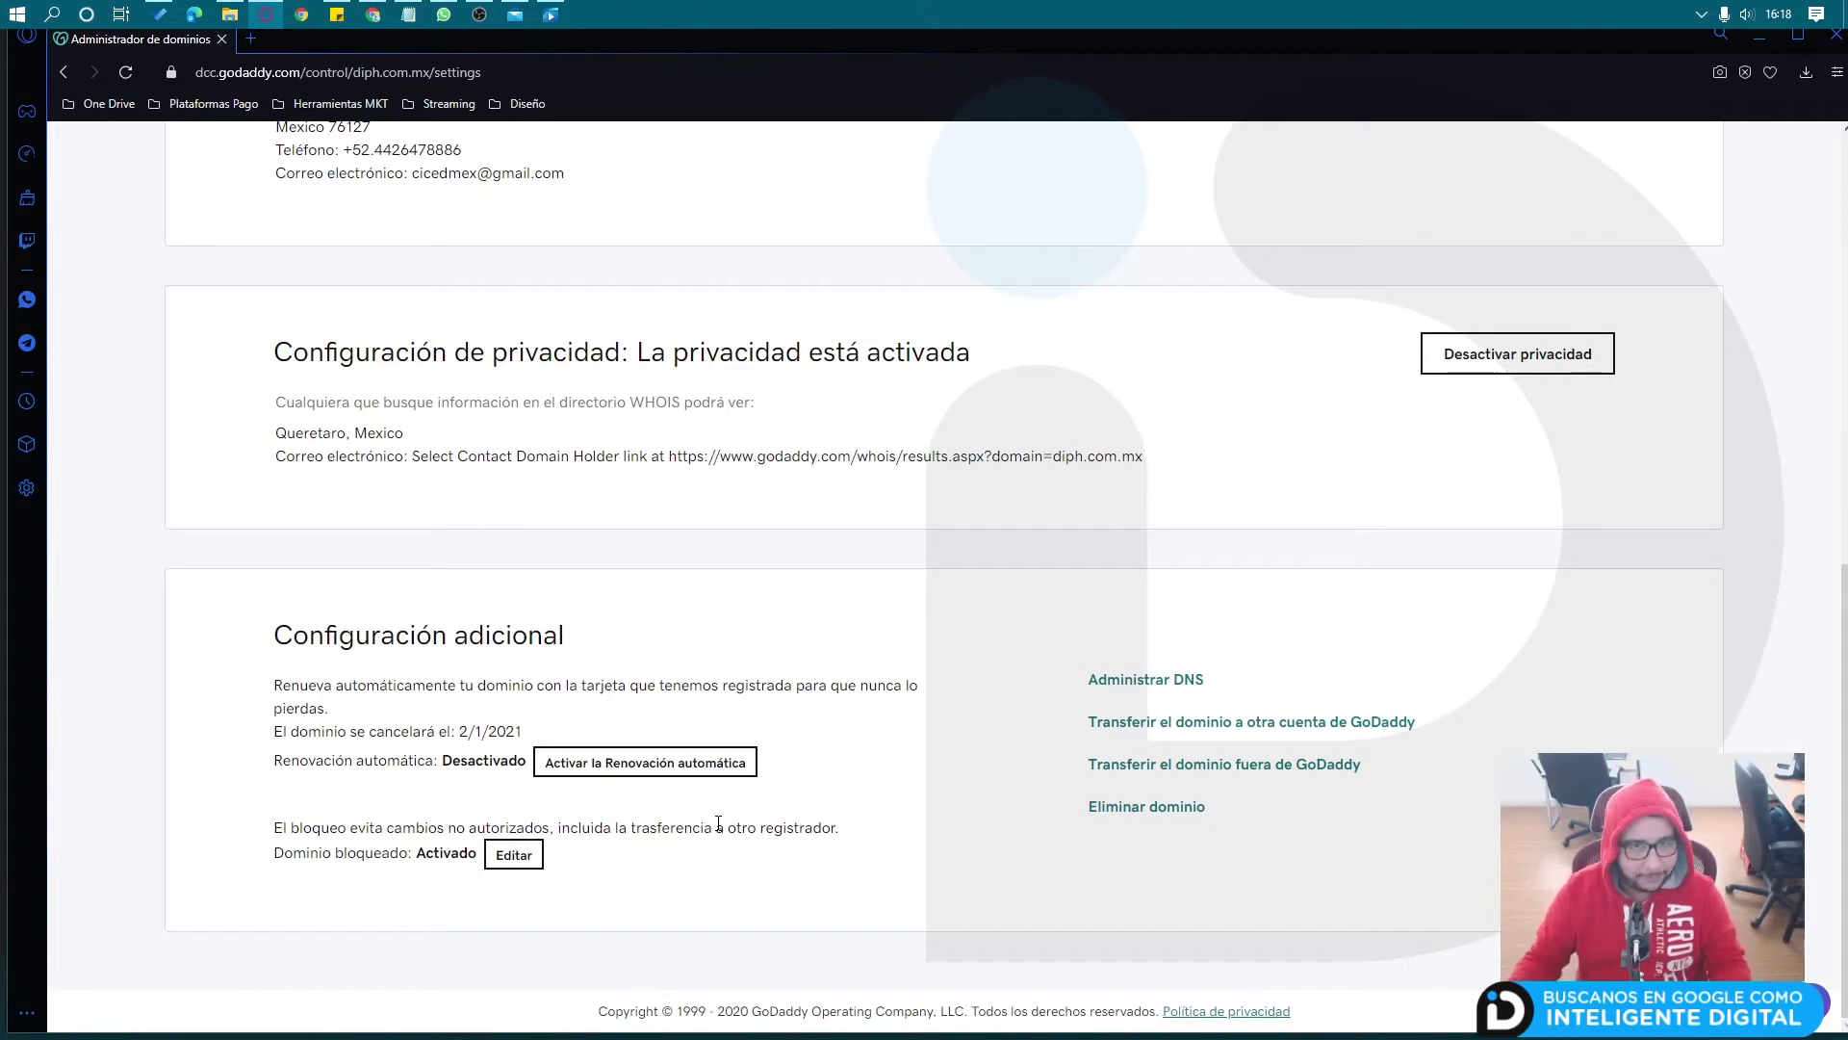
{"action": "left_click", "coordinate": [514, 855]}
{"action": "left_click", "coordinate": [498, 860]}
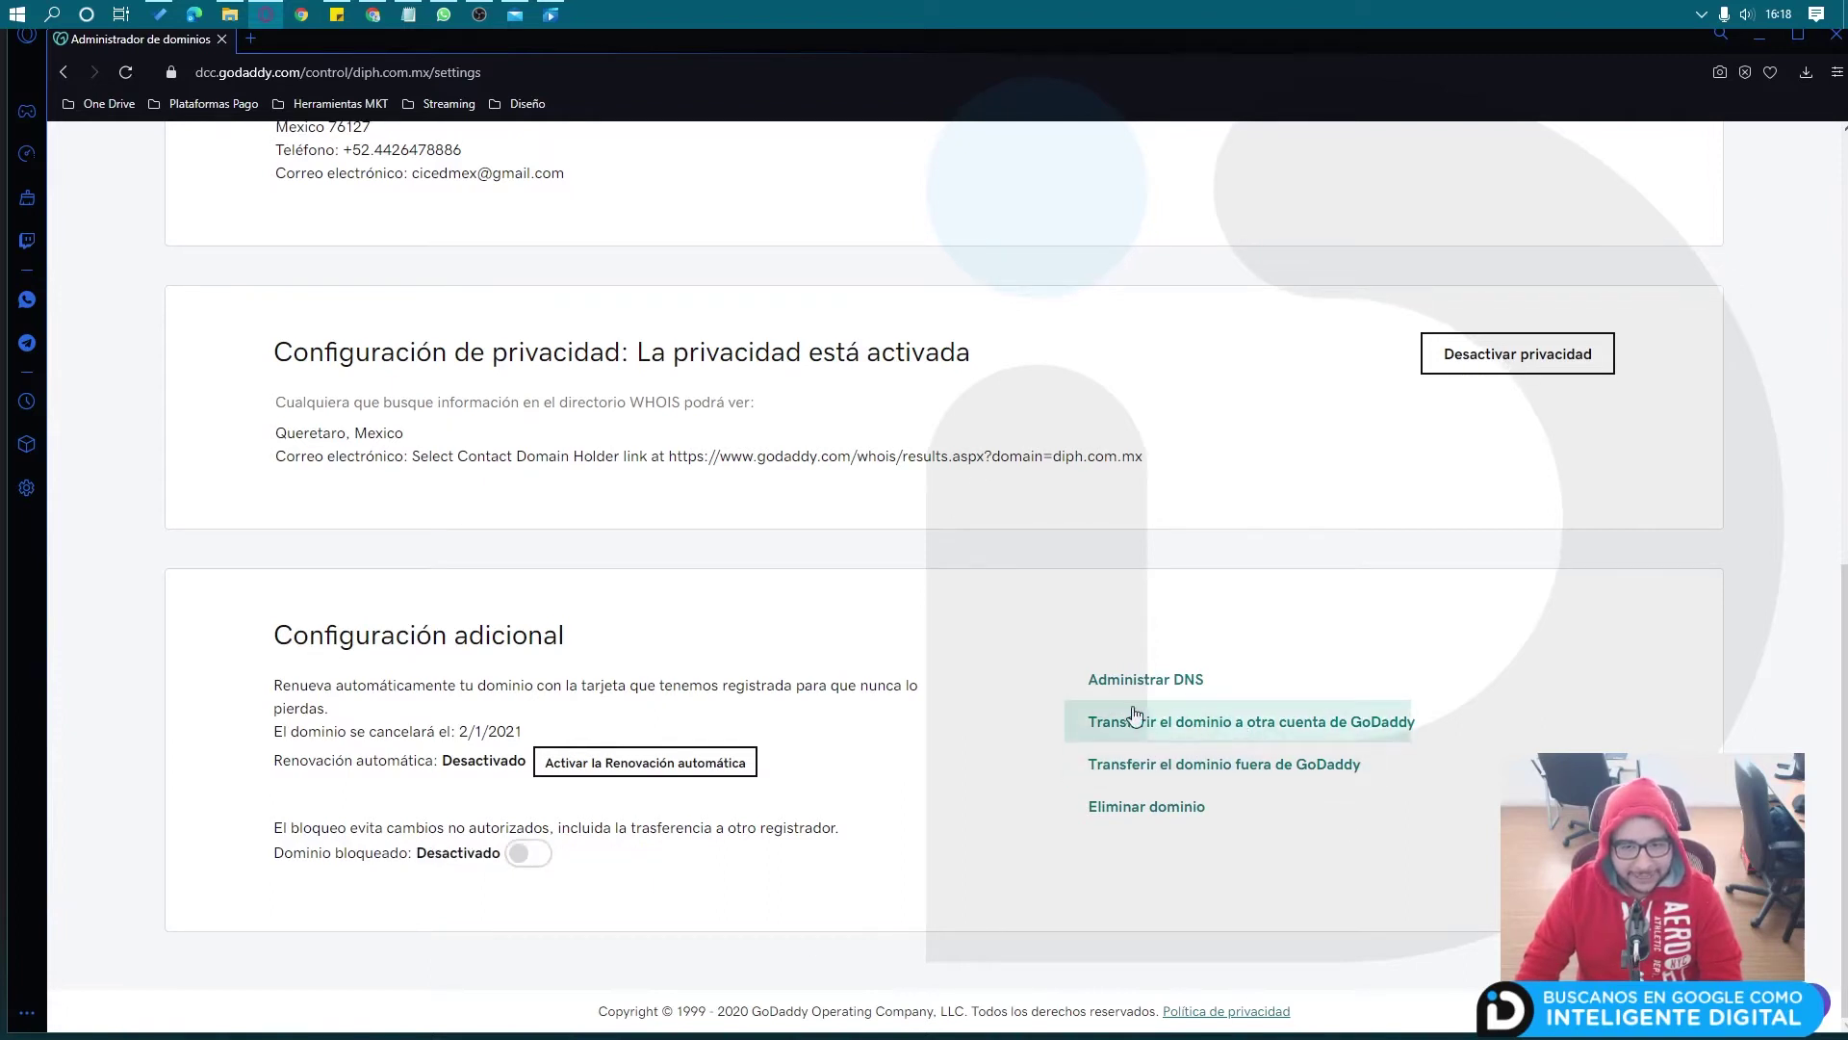
Step: Start the transfer of diph.com.mx outside GoDaddy, review the transfer checklist and continue to the code stage
{"action": "left_click", "coordinate": [1237, 768]}
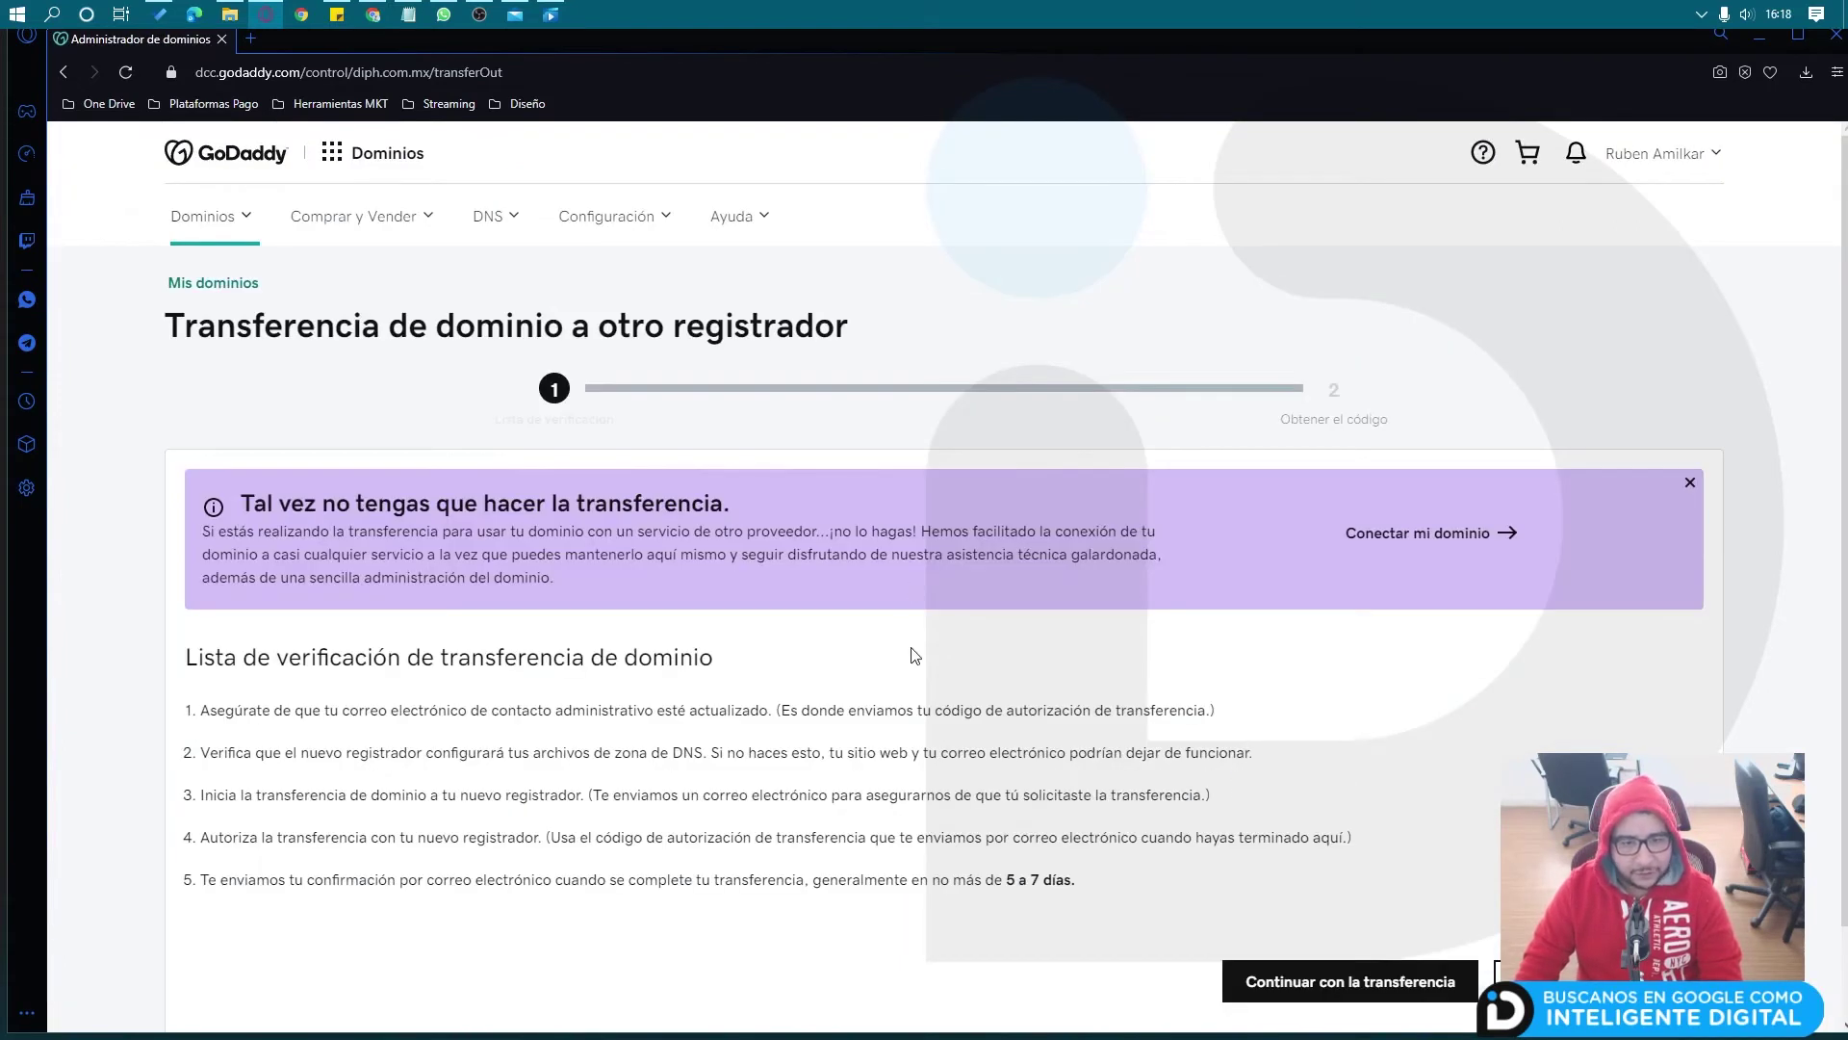
{"action": "scroll", "coordinate": [927, 664], "scroll_direction": "down", "scroll_amount": 1}
{"action": "scroll", "coordinate": [927, 650], "scroll_direction": "up", "scroll_amount": 1}
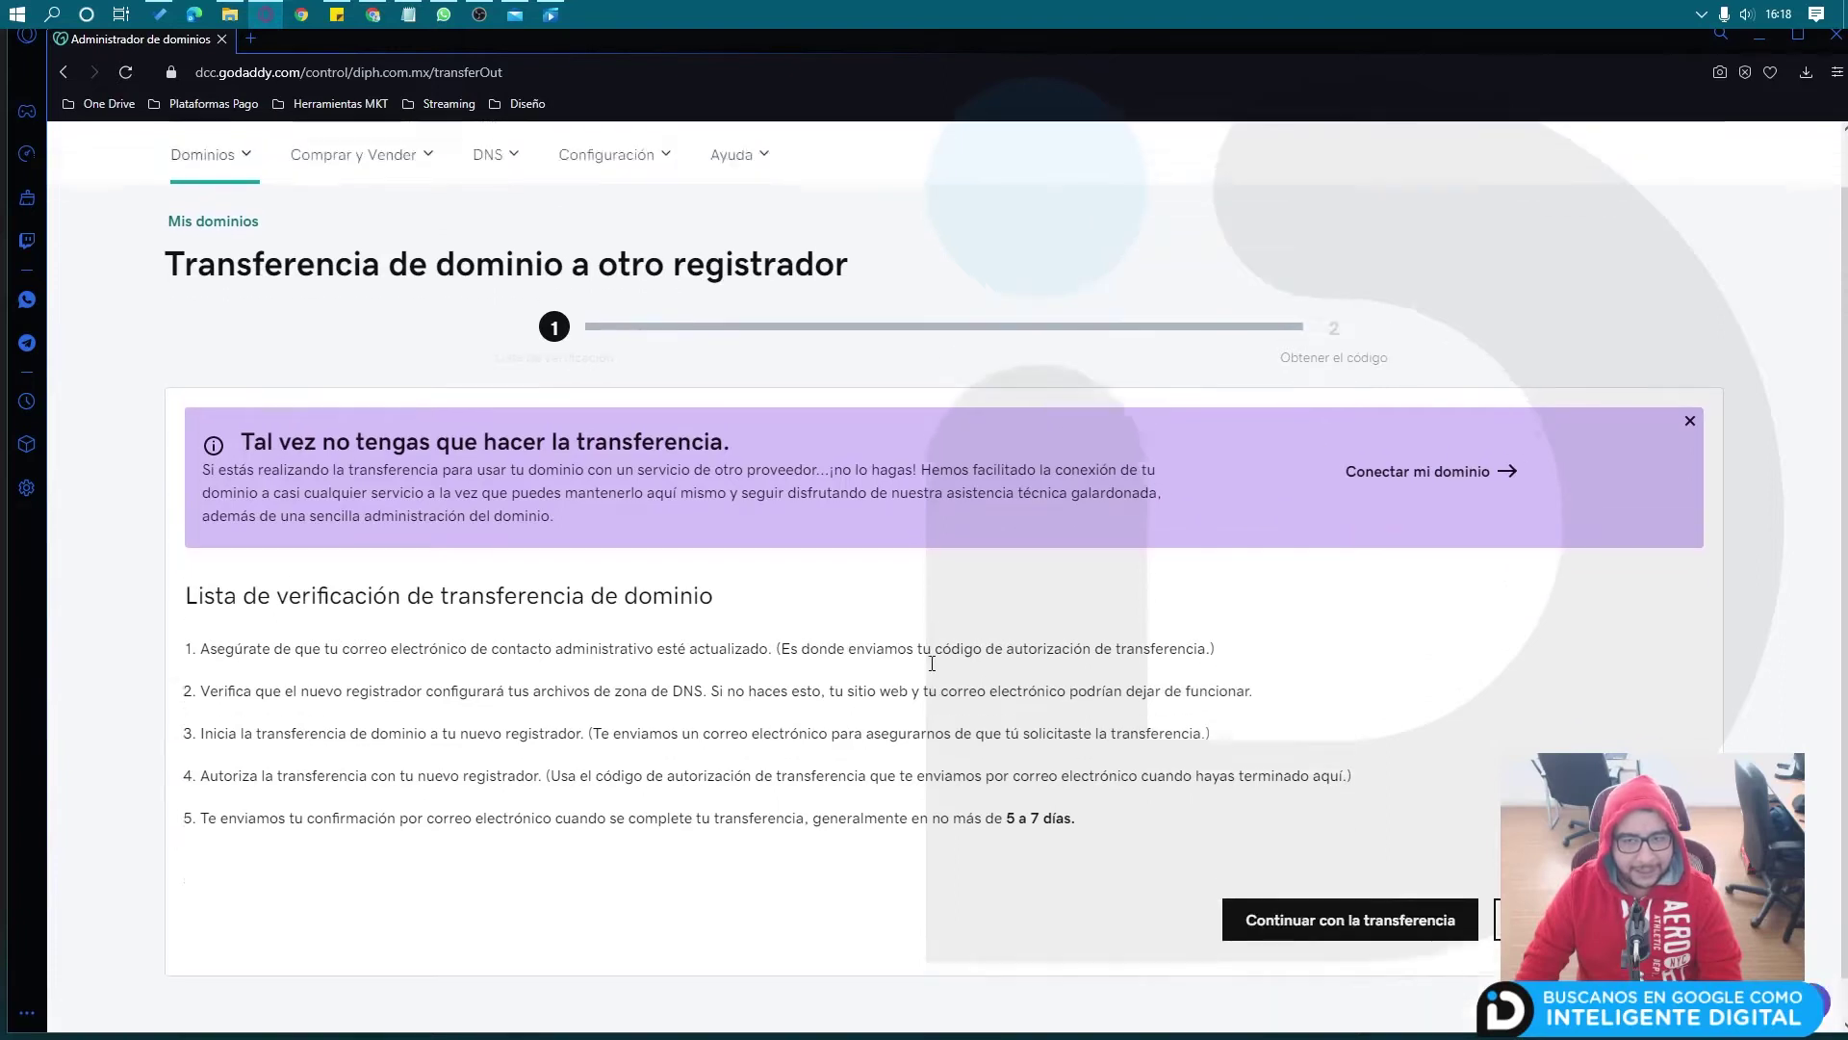
{"action": "left_click_drag", "start_coordinate": [229, 489], "coordinate": [787, 621]}
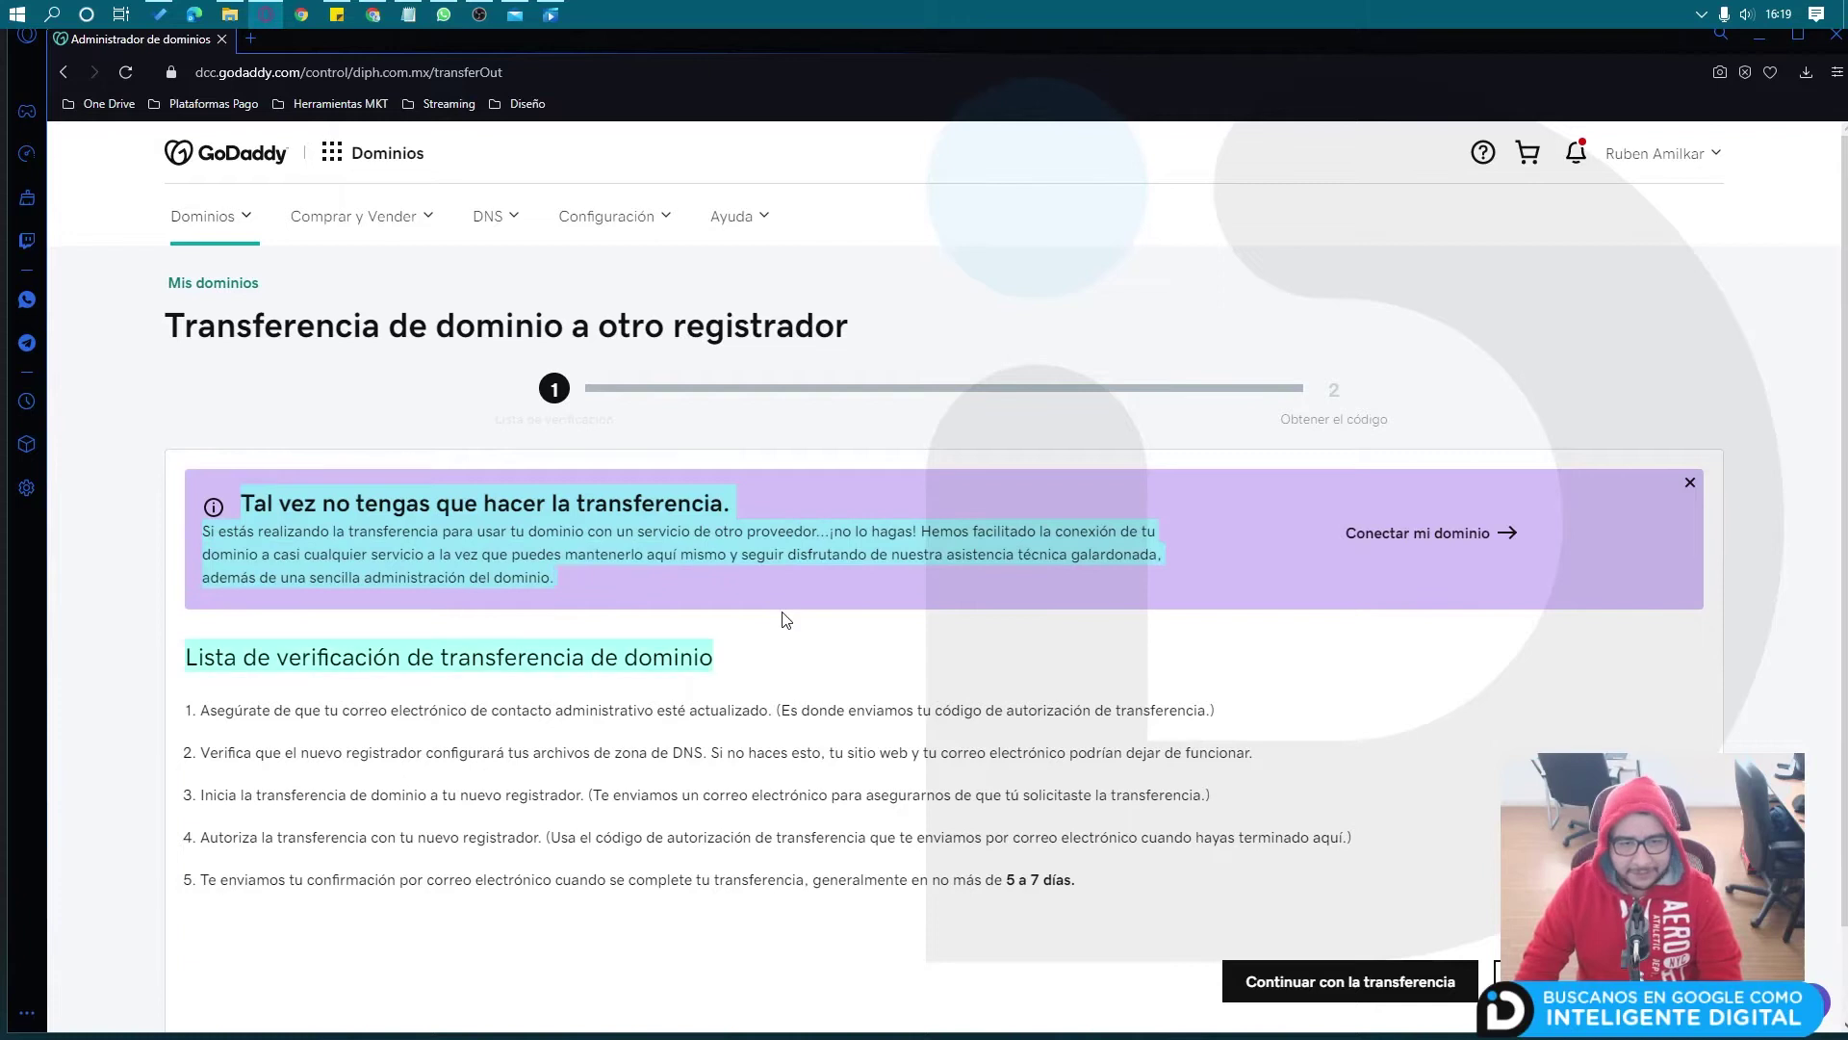
{"action": "left_click", "coordinate": [752, 585]}
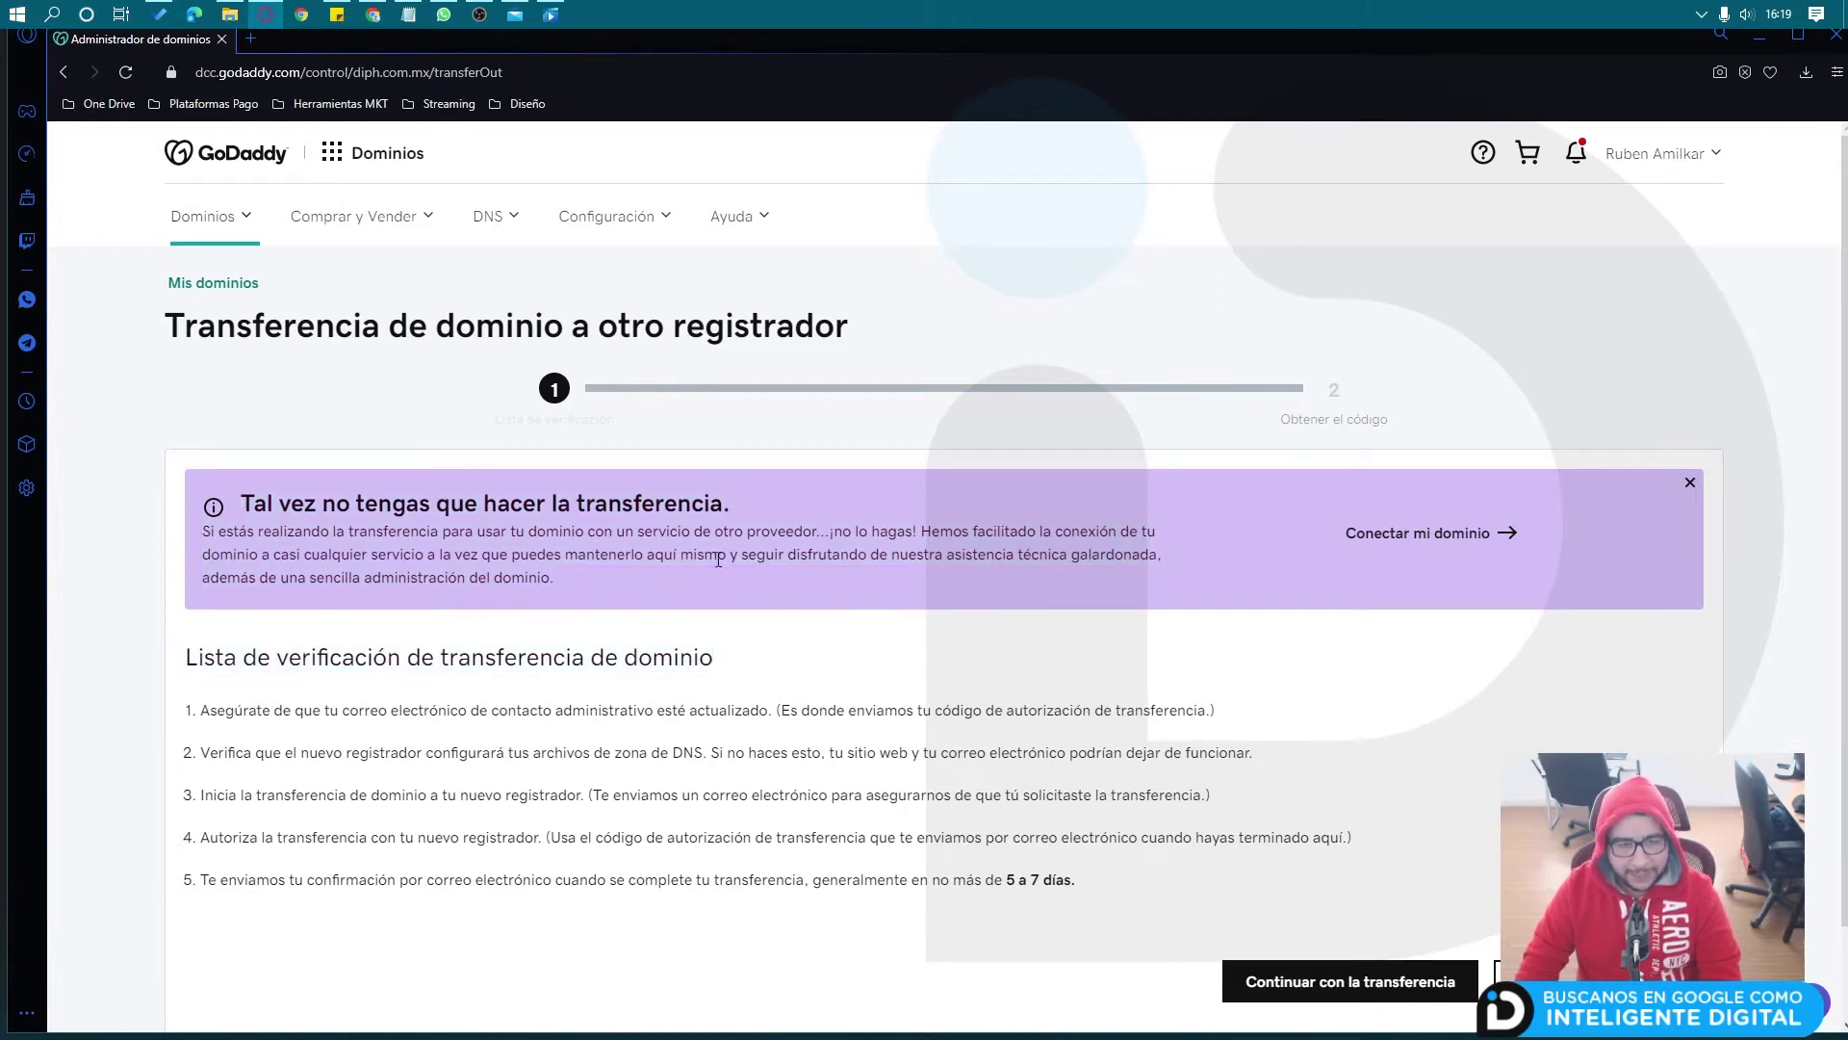
{"action": "scroll", "coordinate": [996, 566], "scroll_direction": "down", "scroll_amount": 1}
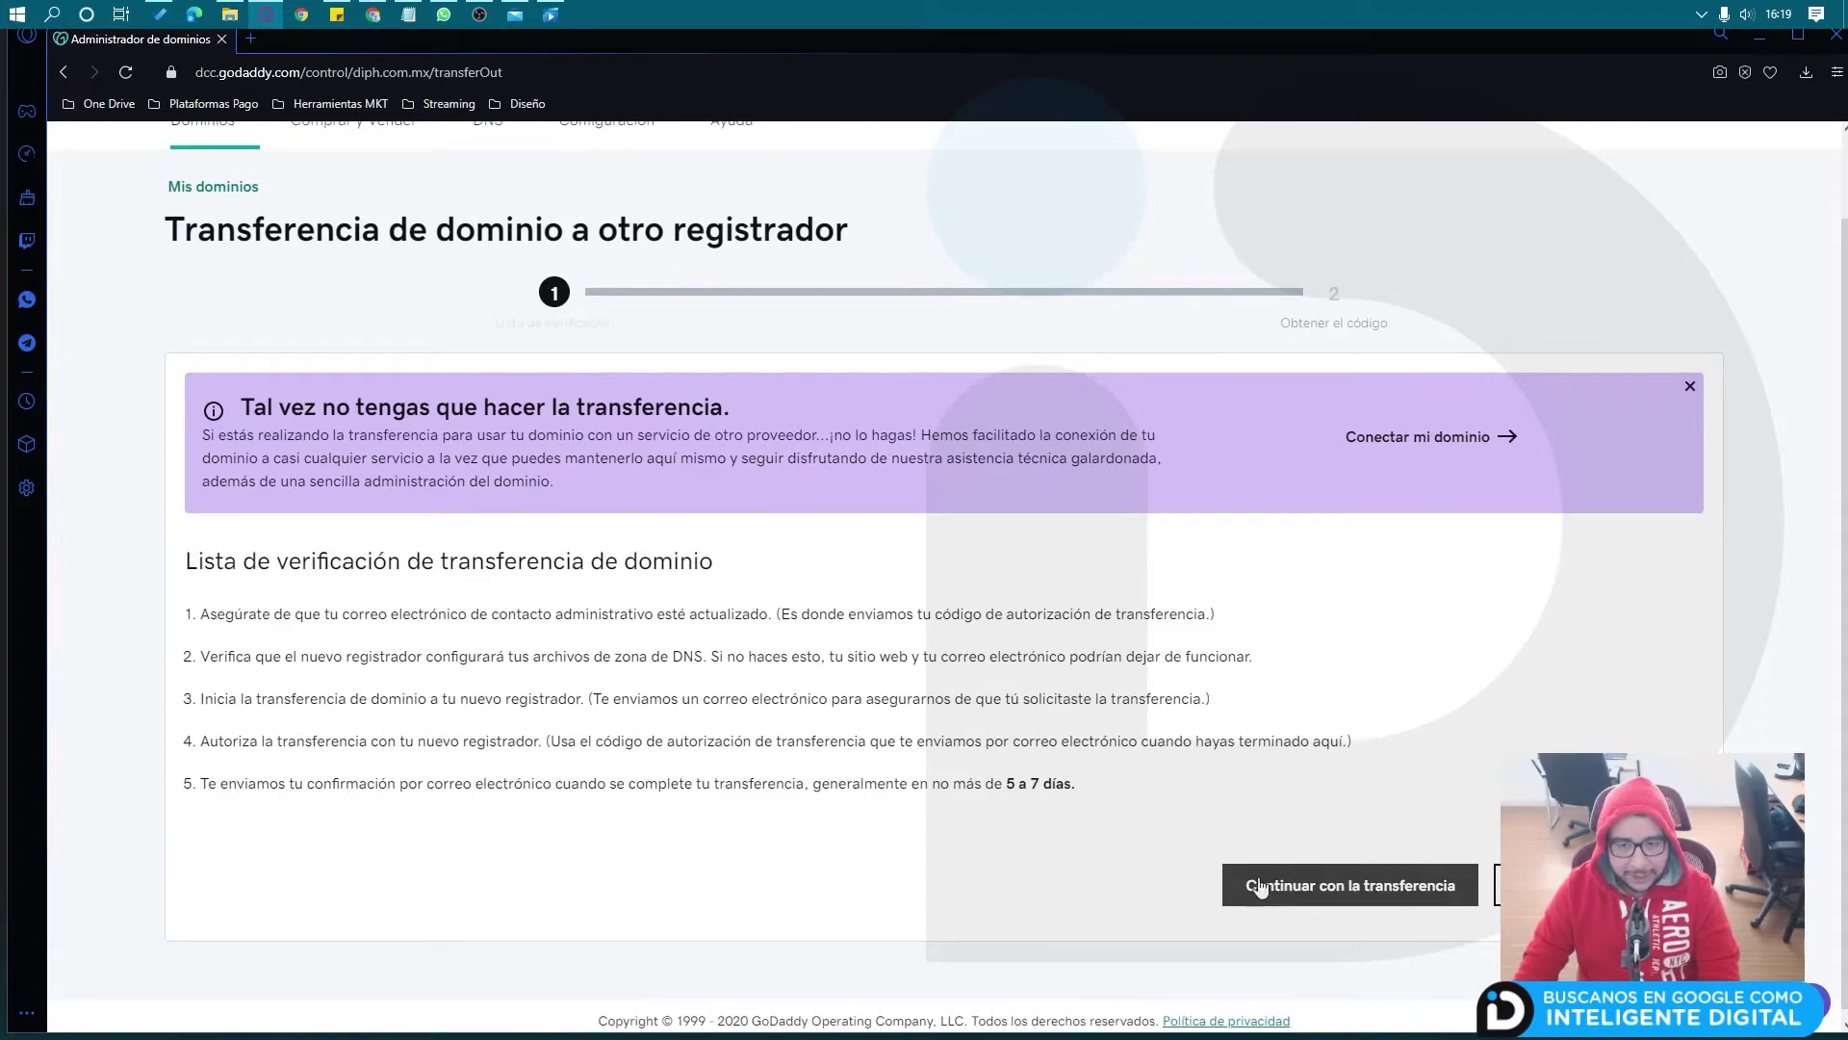
{"action": "left_click", "coordinate": [1374, 899]}
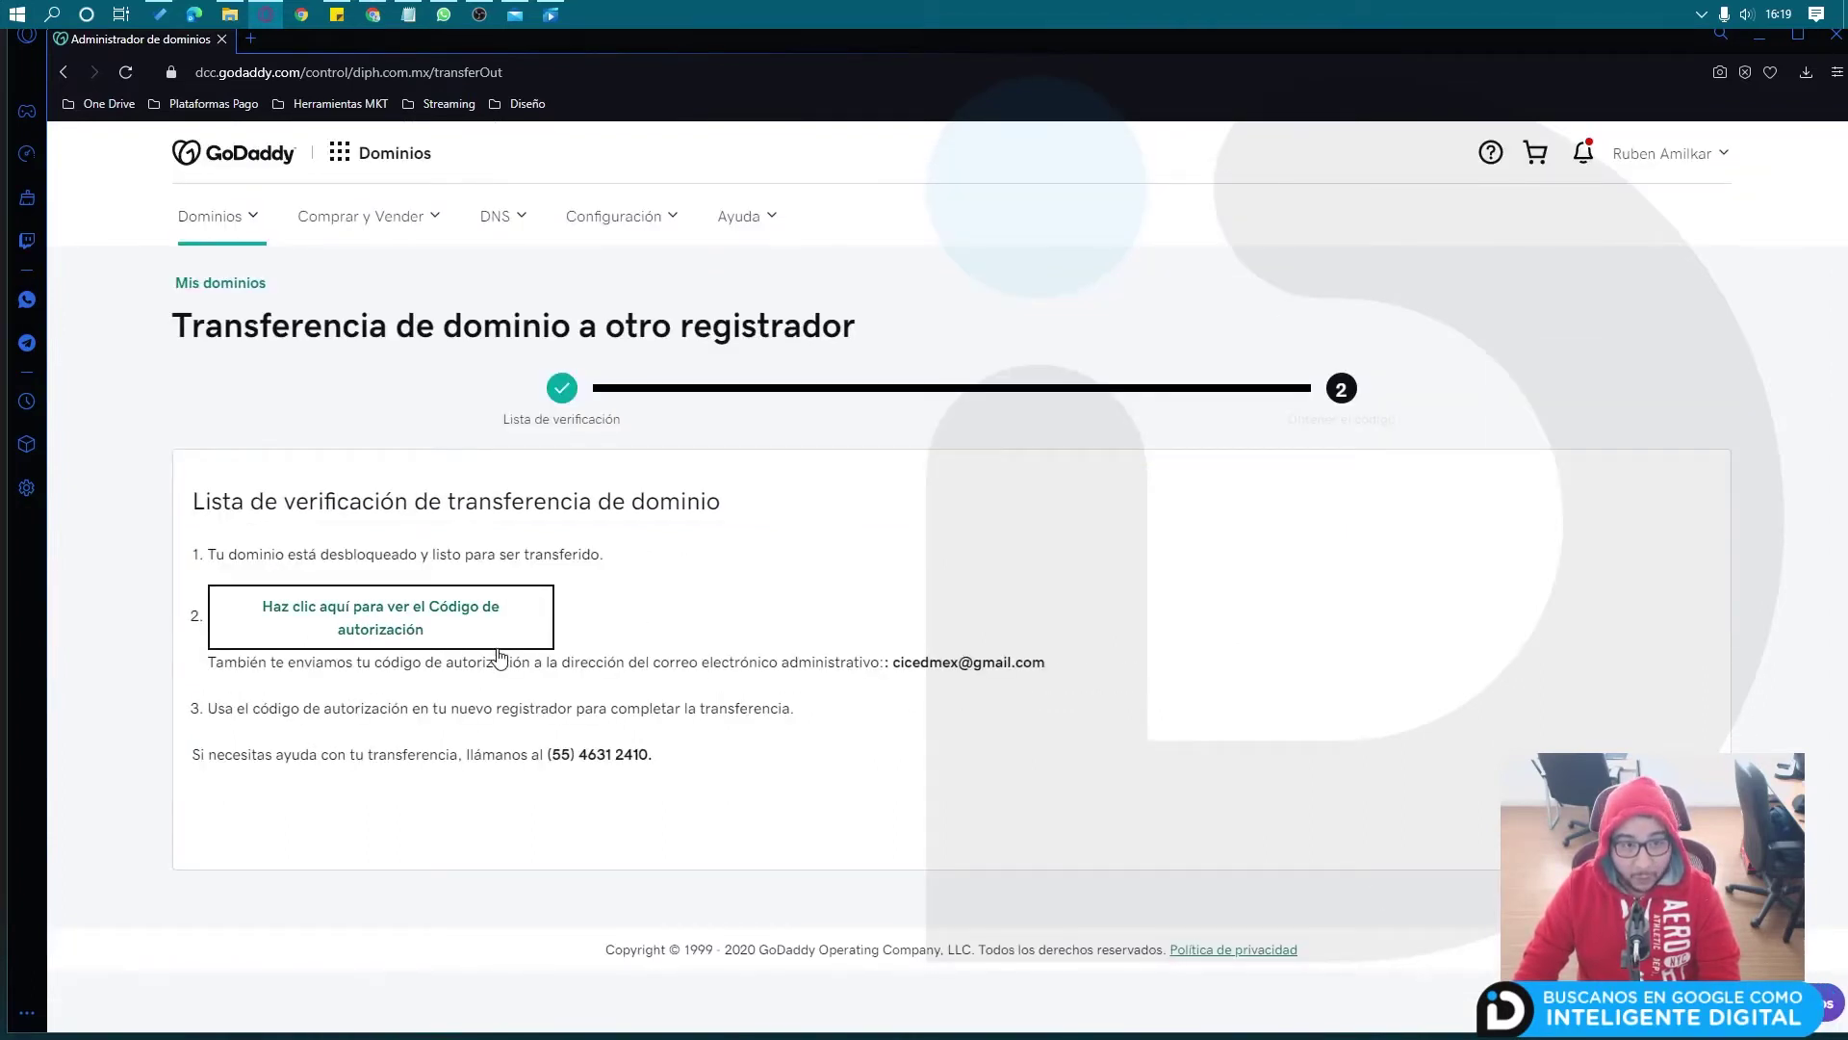
Step: Reveal the domain's transfer authorization code and copy it to the clipboard
{"action": "left_click", "coordinate": [452, 645]}
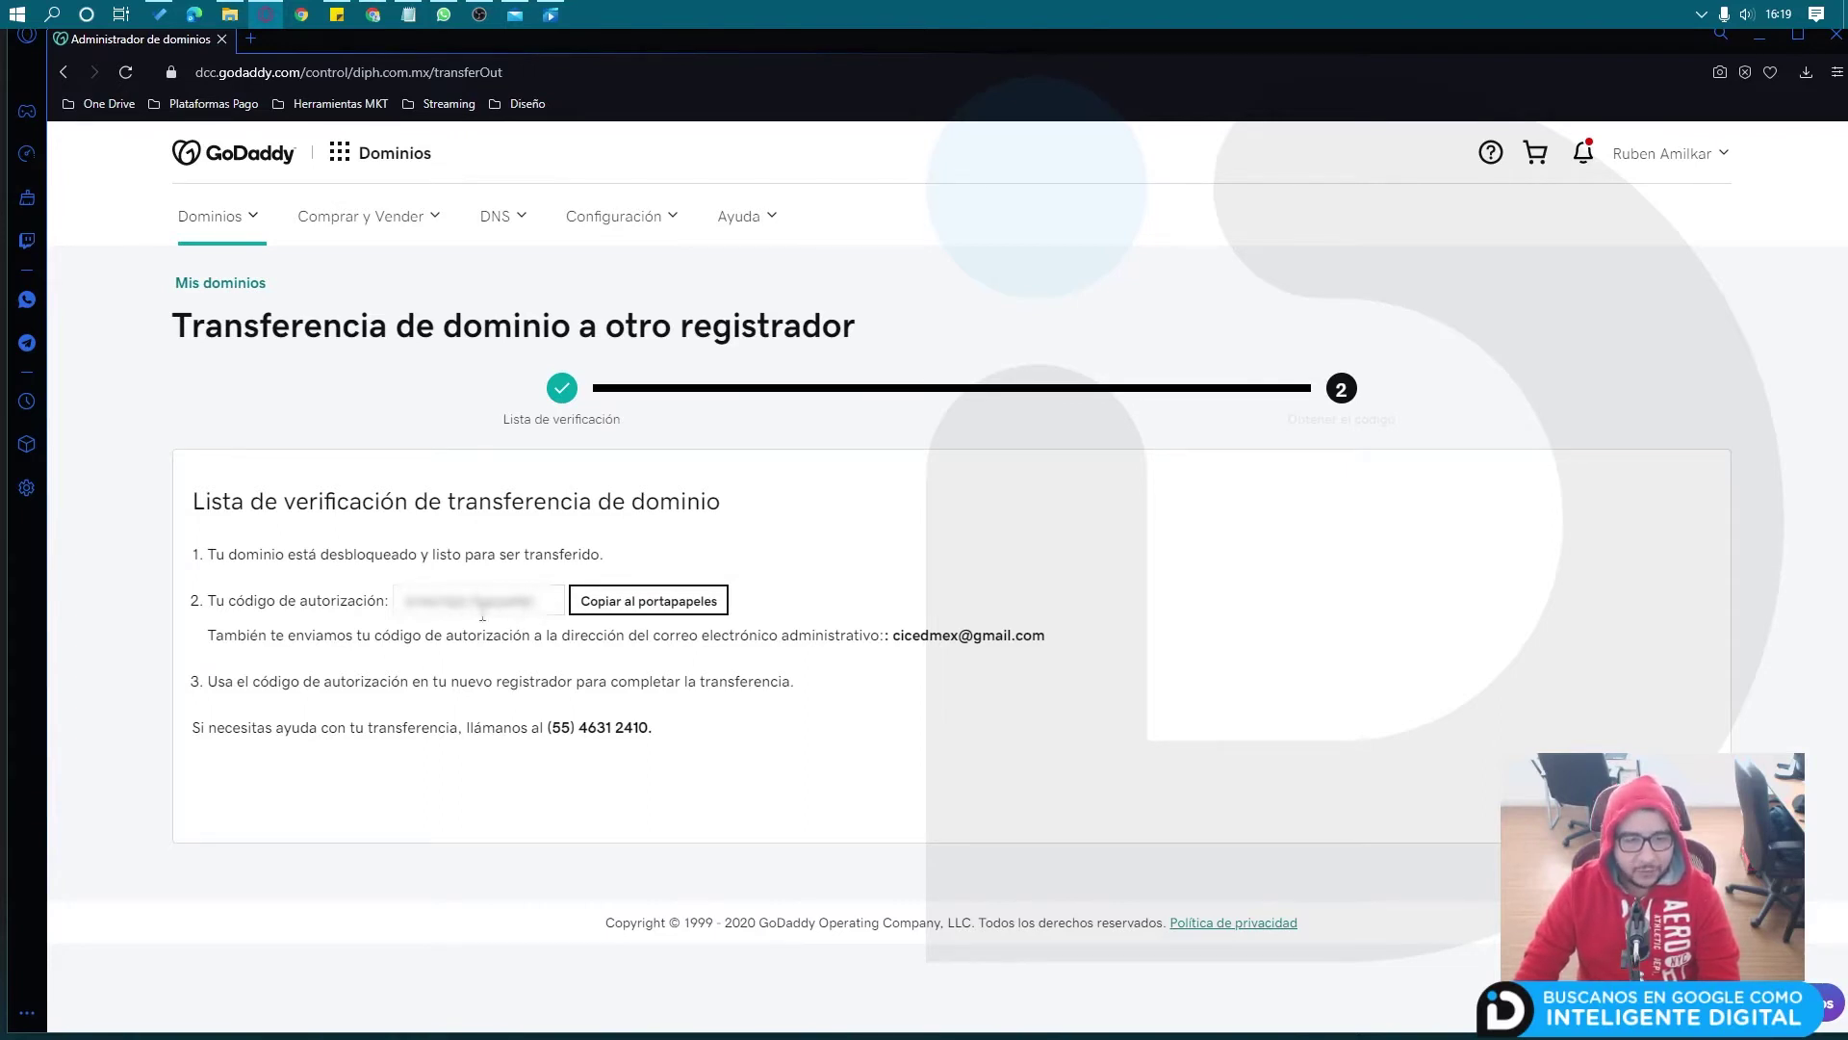
{"action": "left_click", "coordinate": [654, 604]}
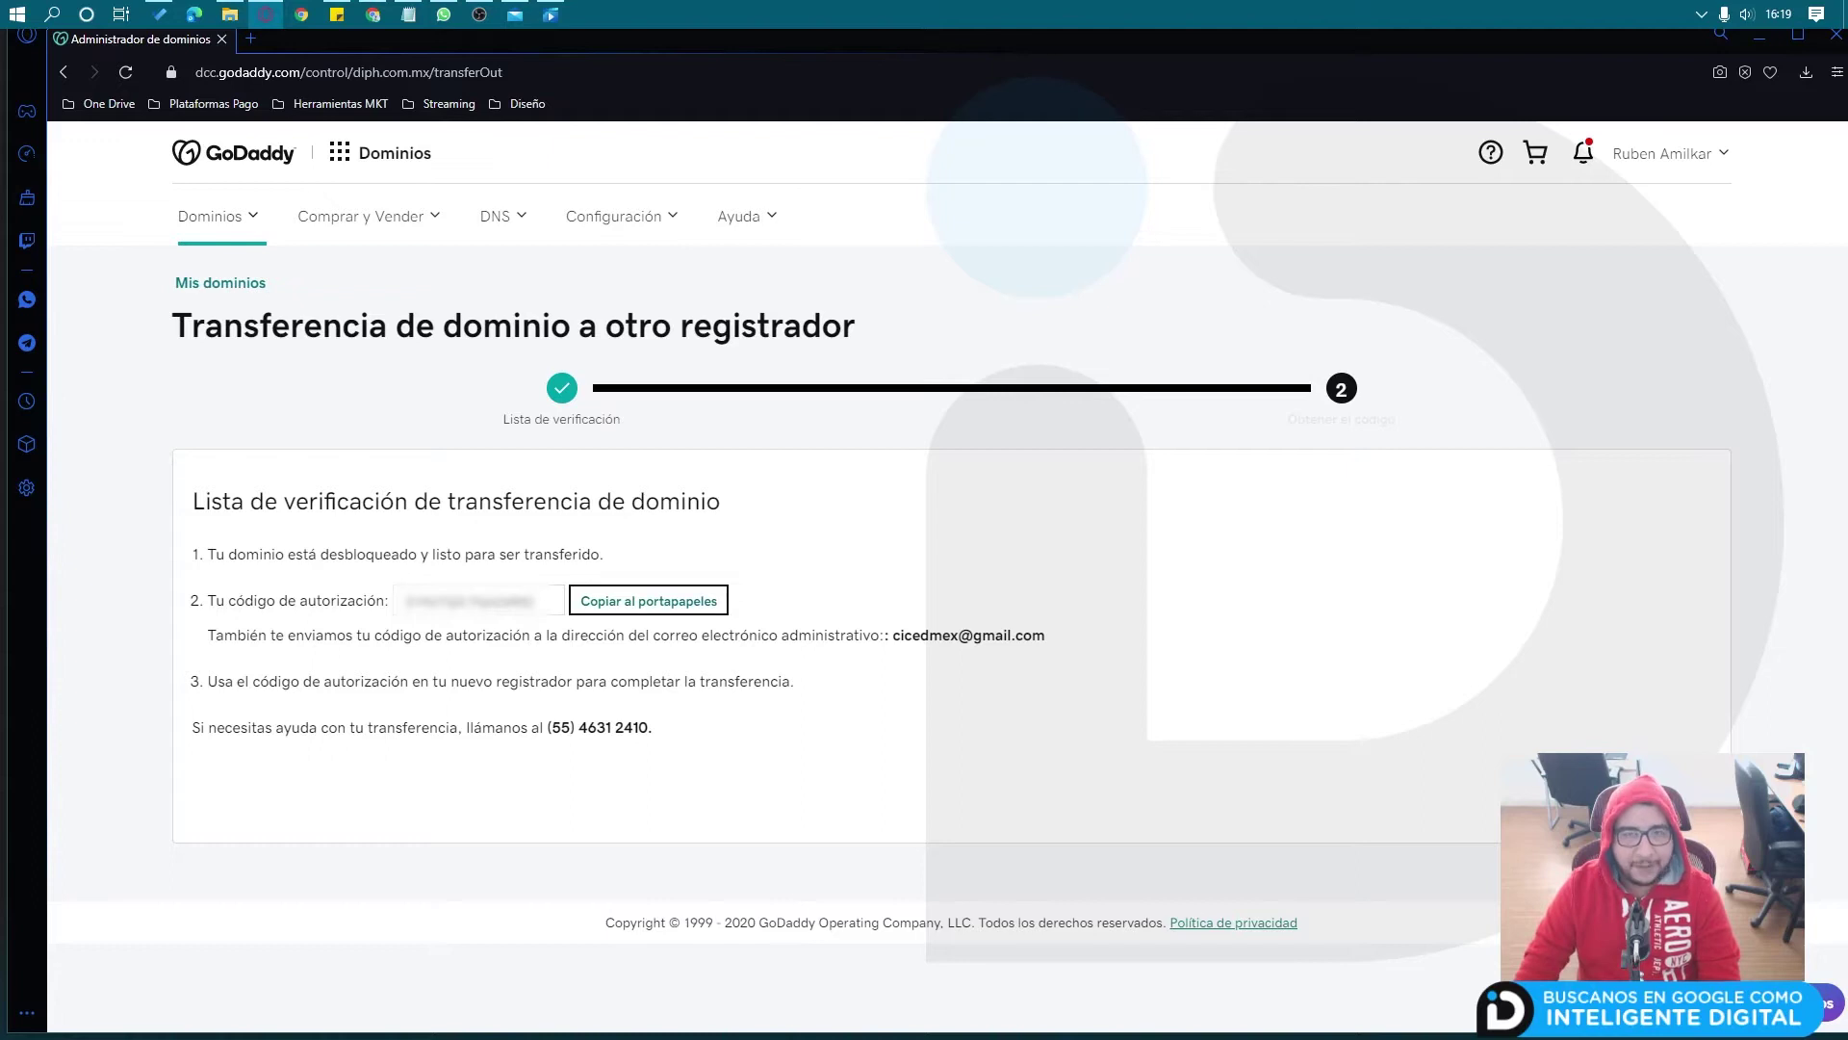
{"action": "left_click", "coordinate": [706, 609]}
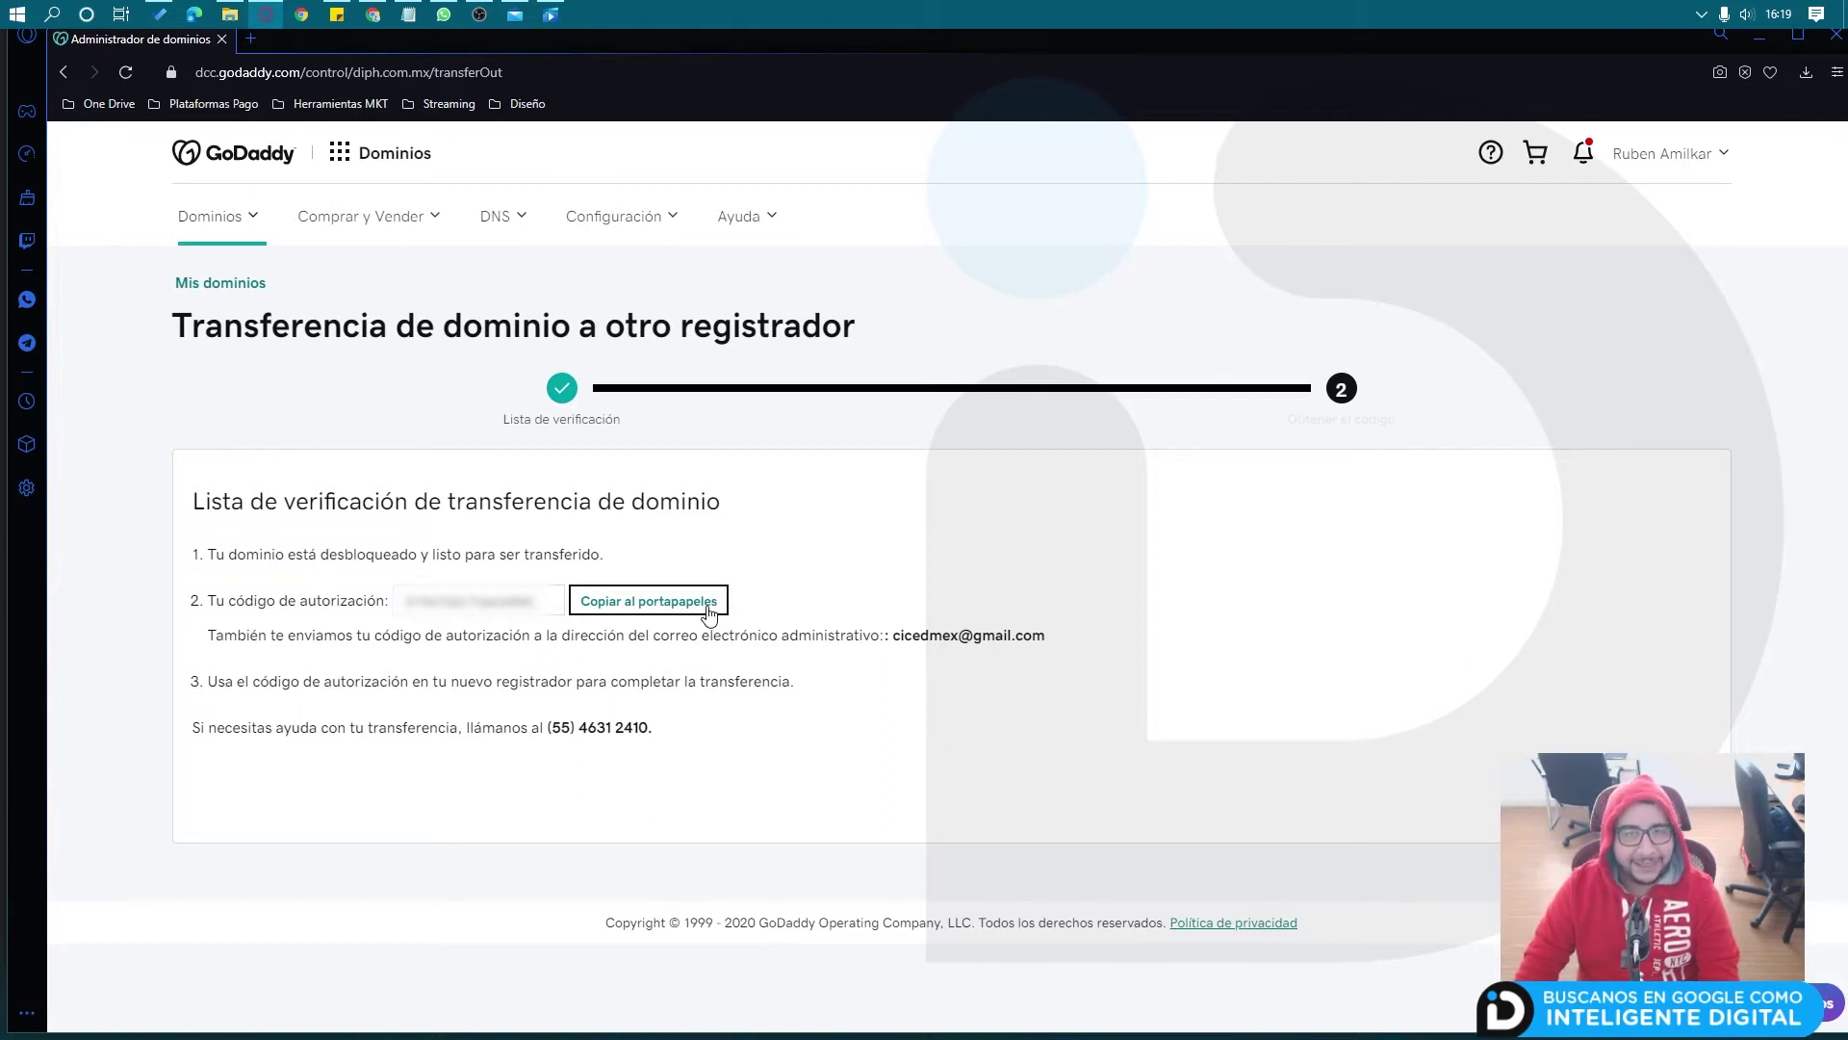
Step: Search for "dominios google" in a new browser tab and open the official Google Domains site
{"action": "left_click", "coordinate": [256, 43]}
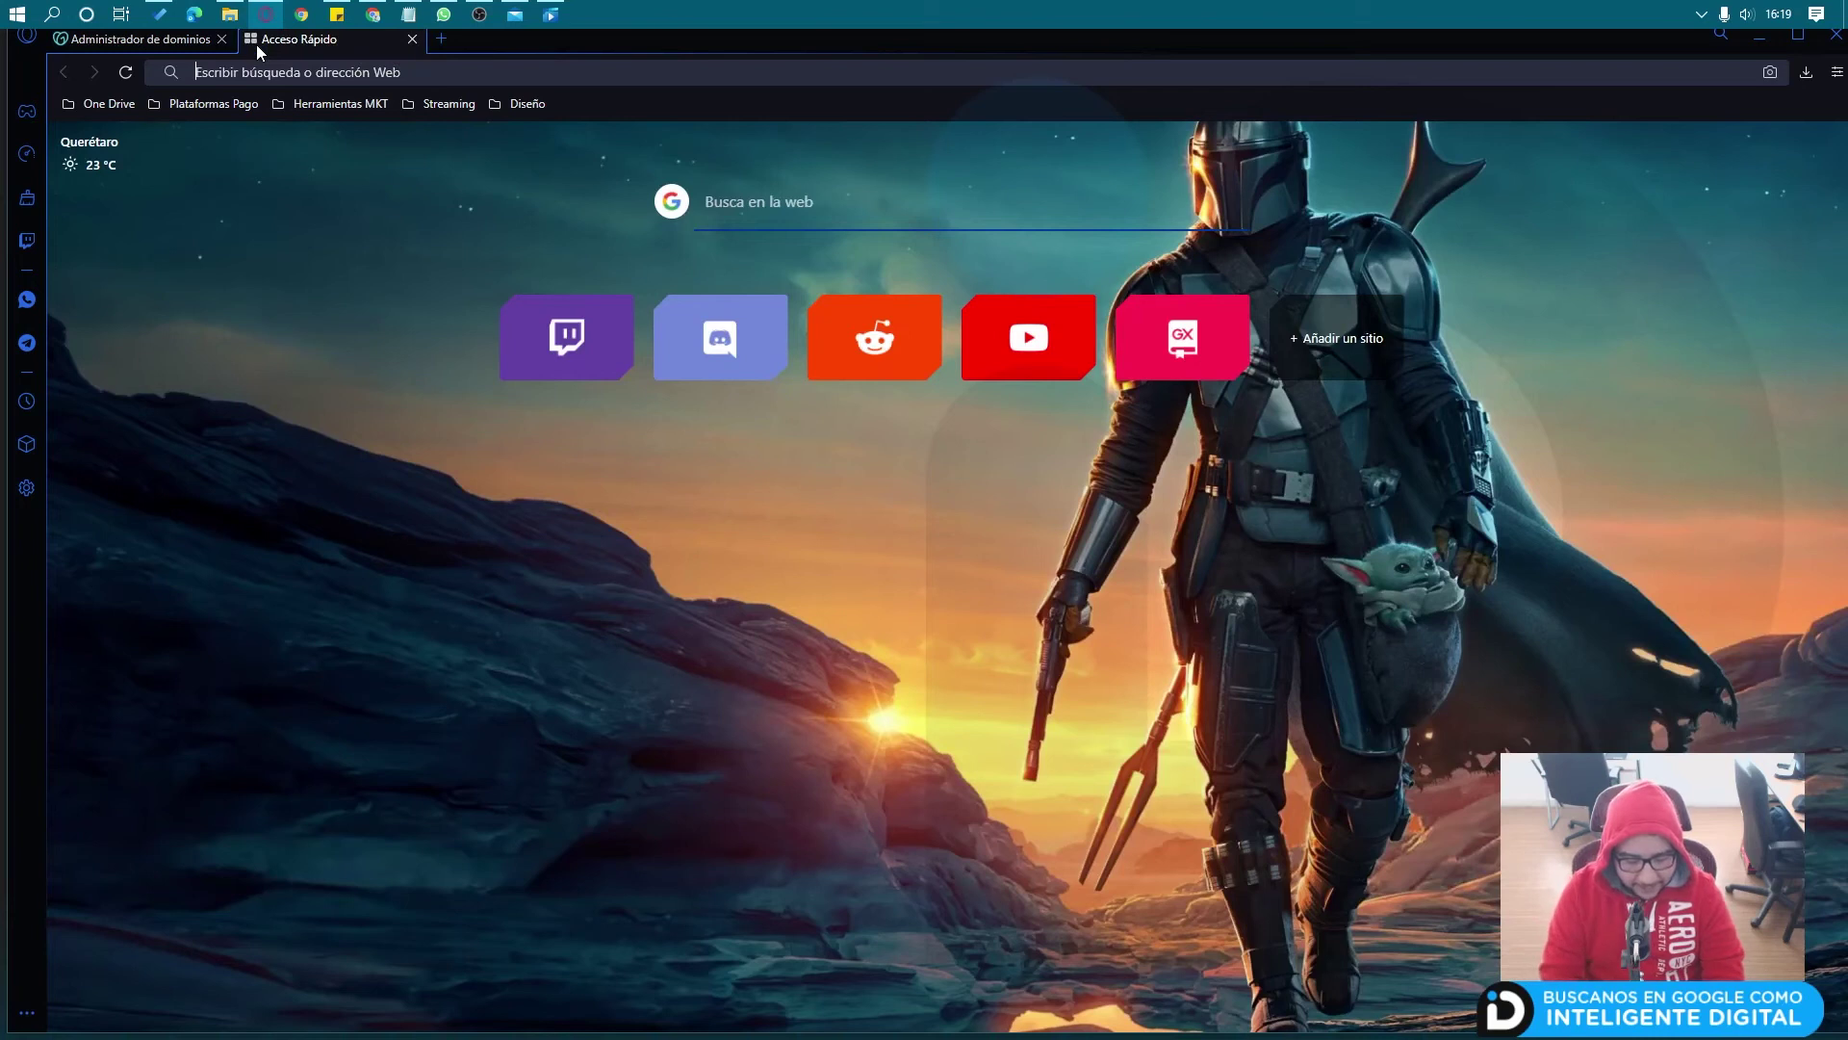
{"action": "type", "text": "domi"}
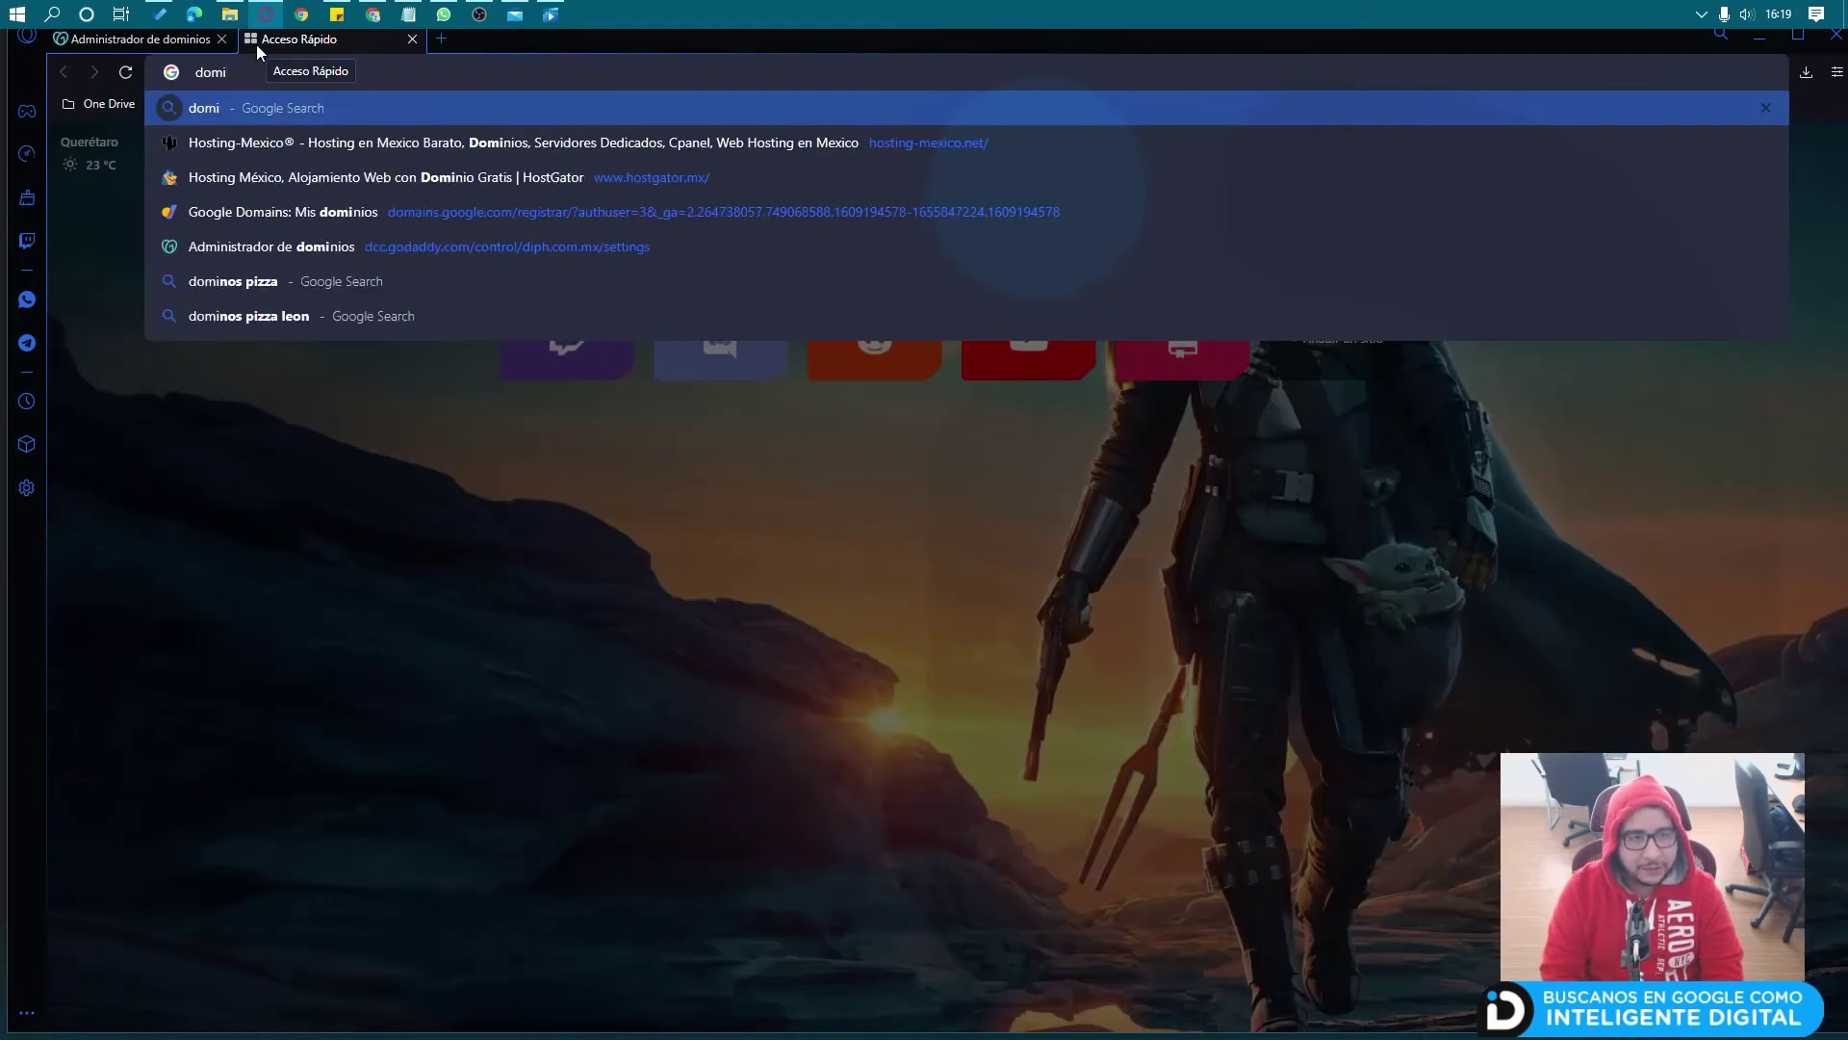
{"action": "type", "text": "nios google"}
{"action": "key", "text": "Return"}
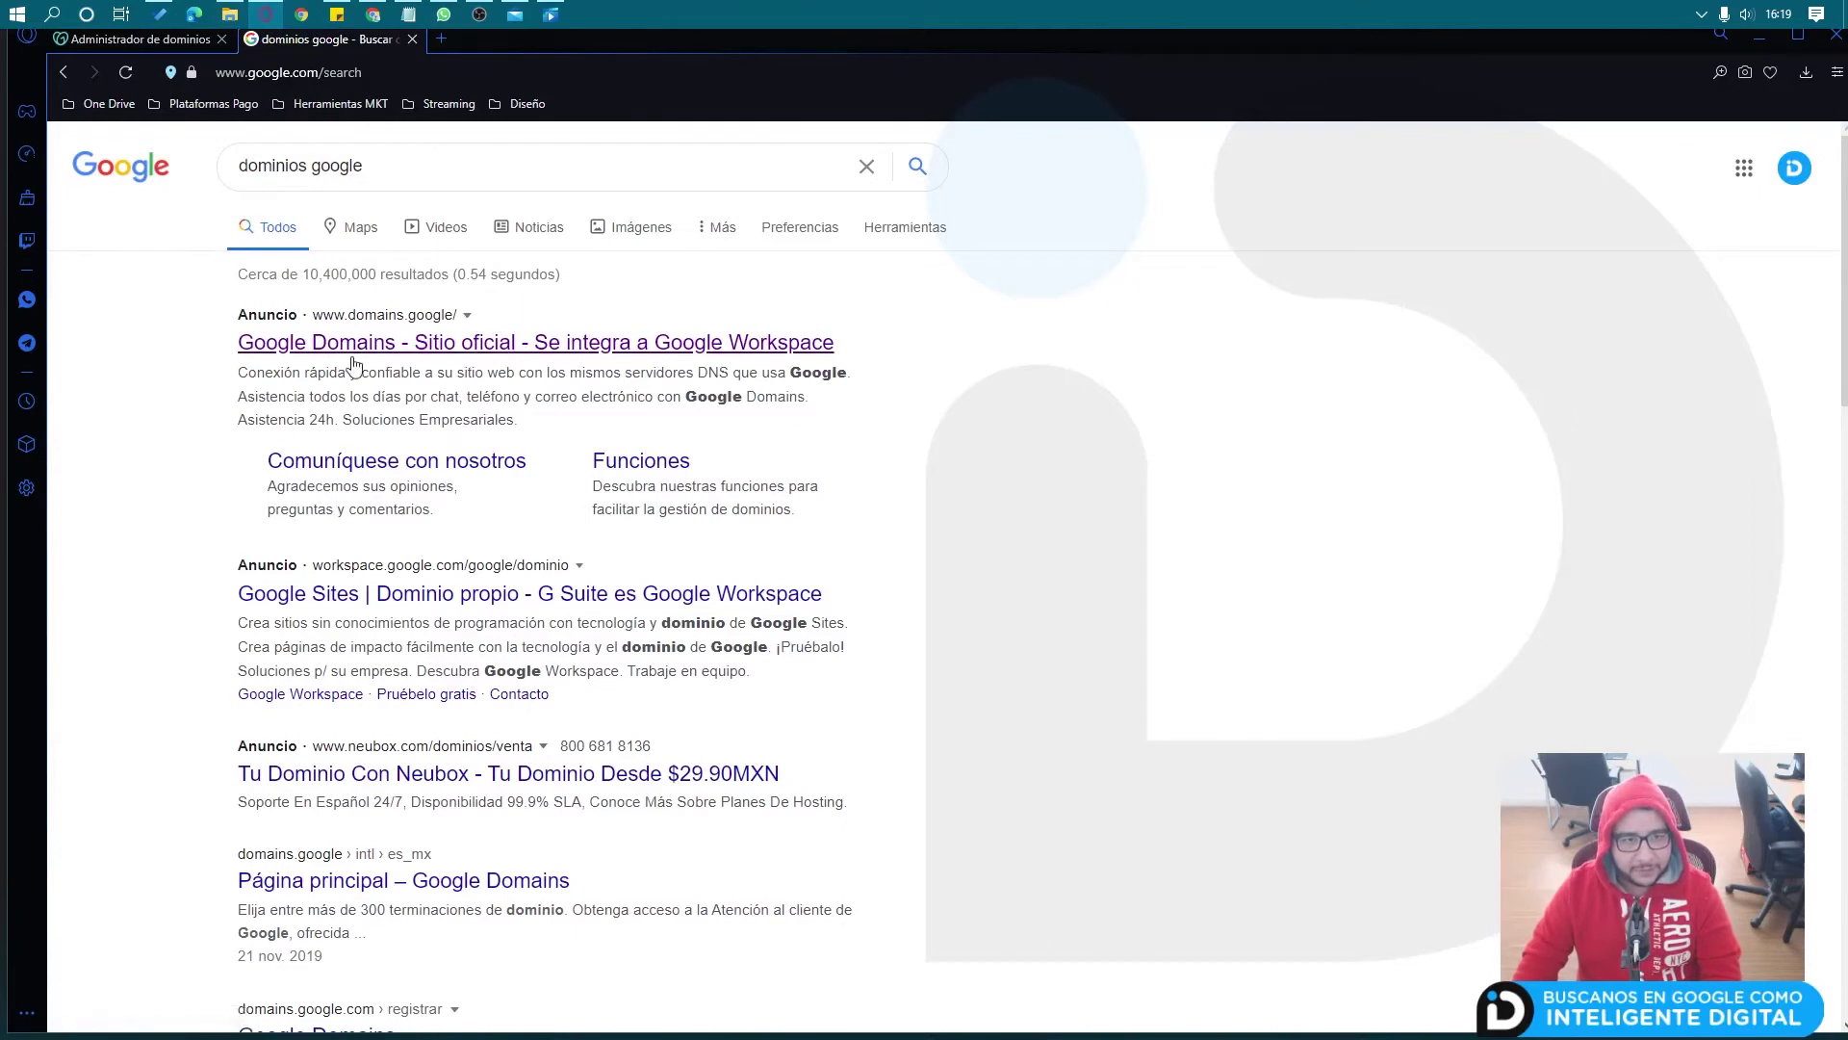
{"action": "left_click", "coordinate": [483, 345]}
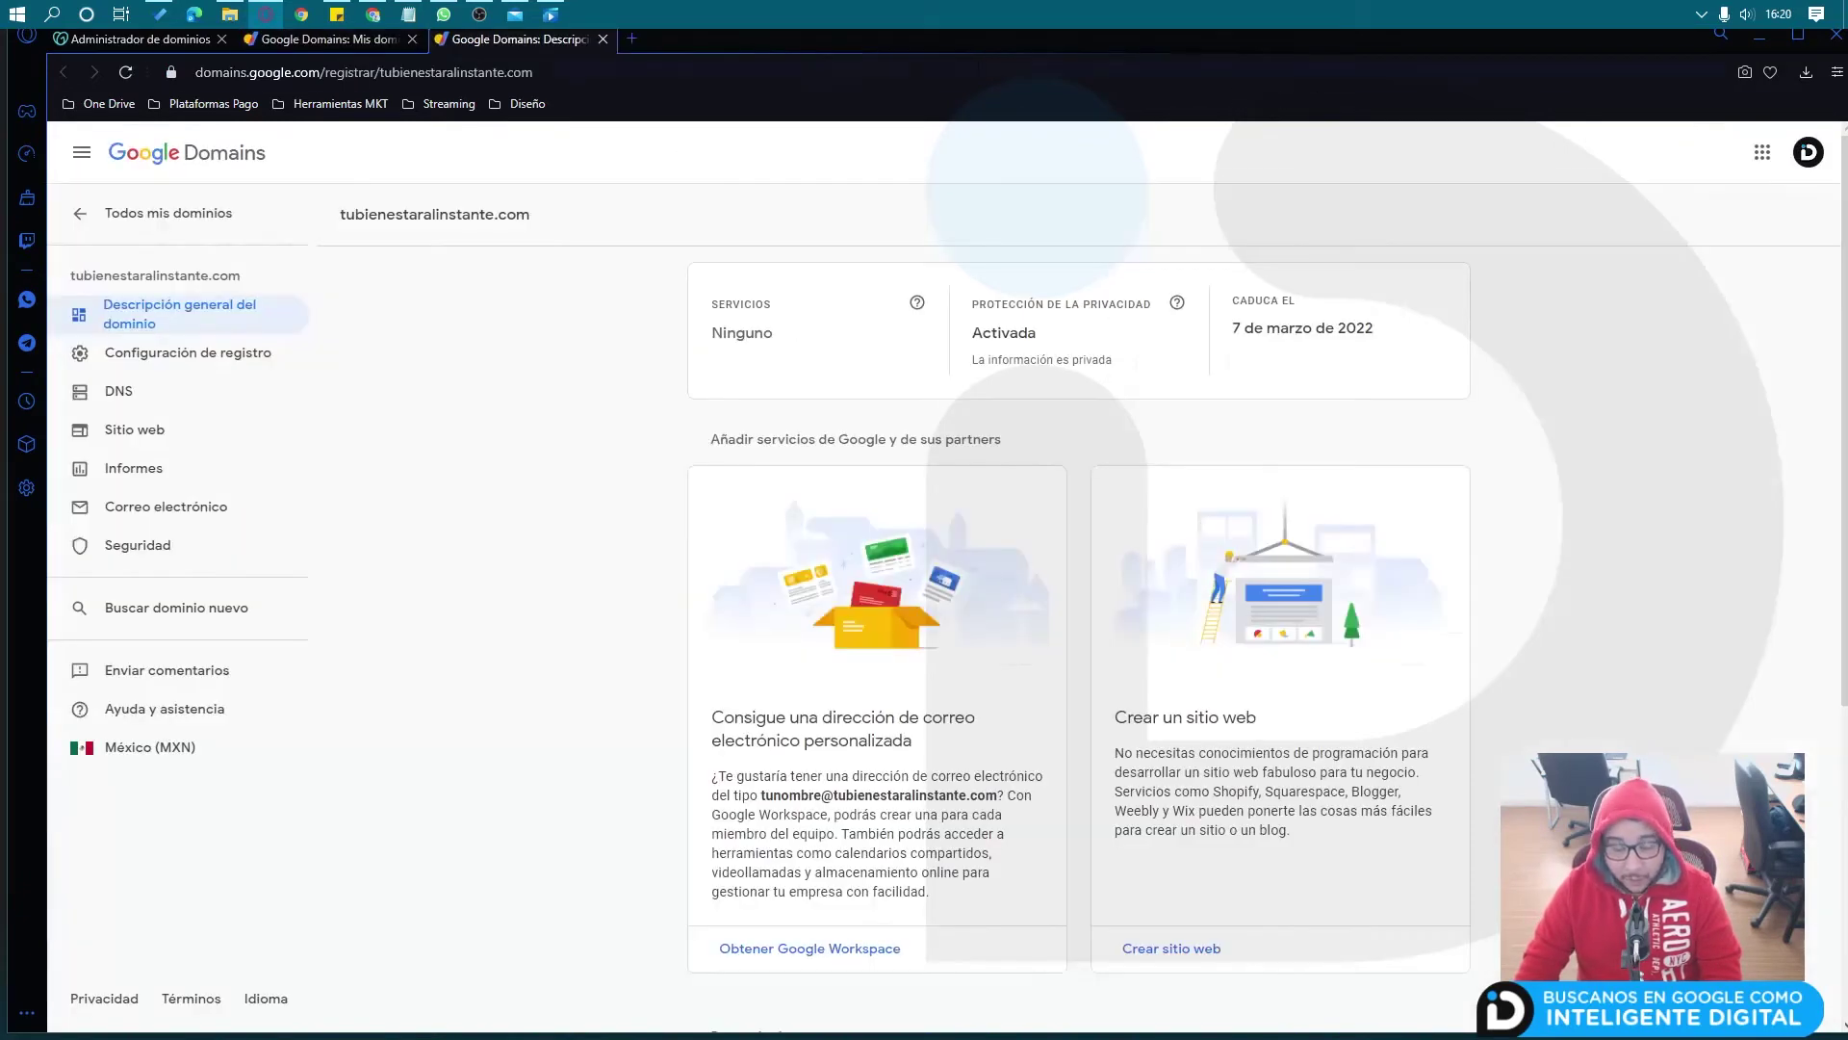
Step: Leave the single-domain overview, open the domain transfer page in Google Domains and activate its domain name field
{"action": "left_click", "coordinate": [116, 212]}
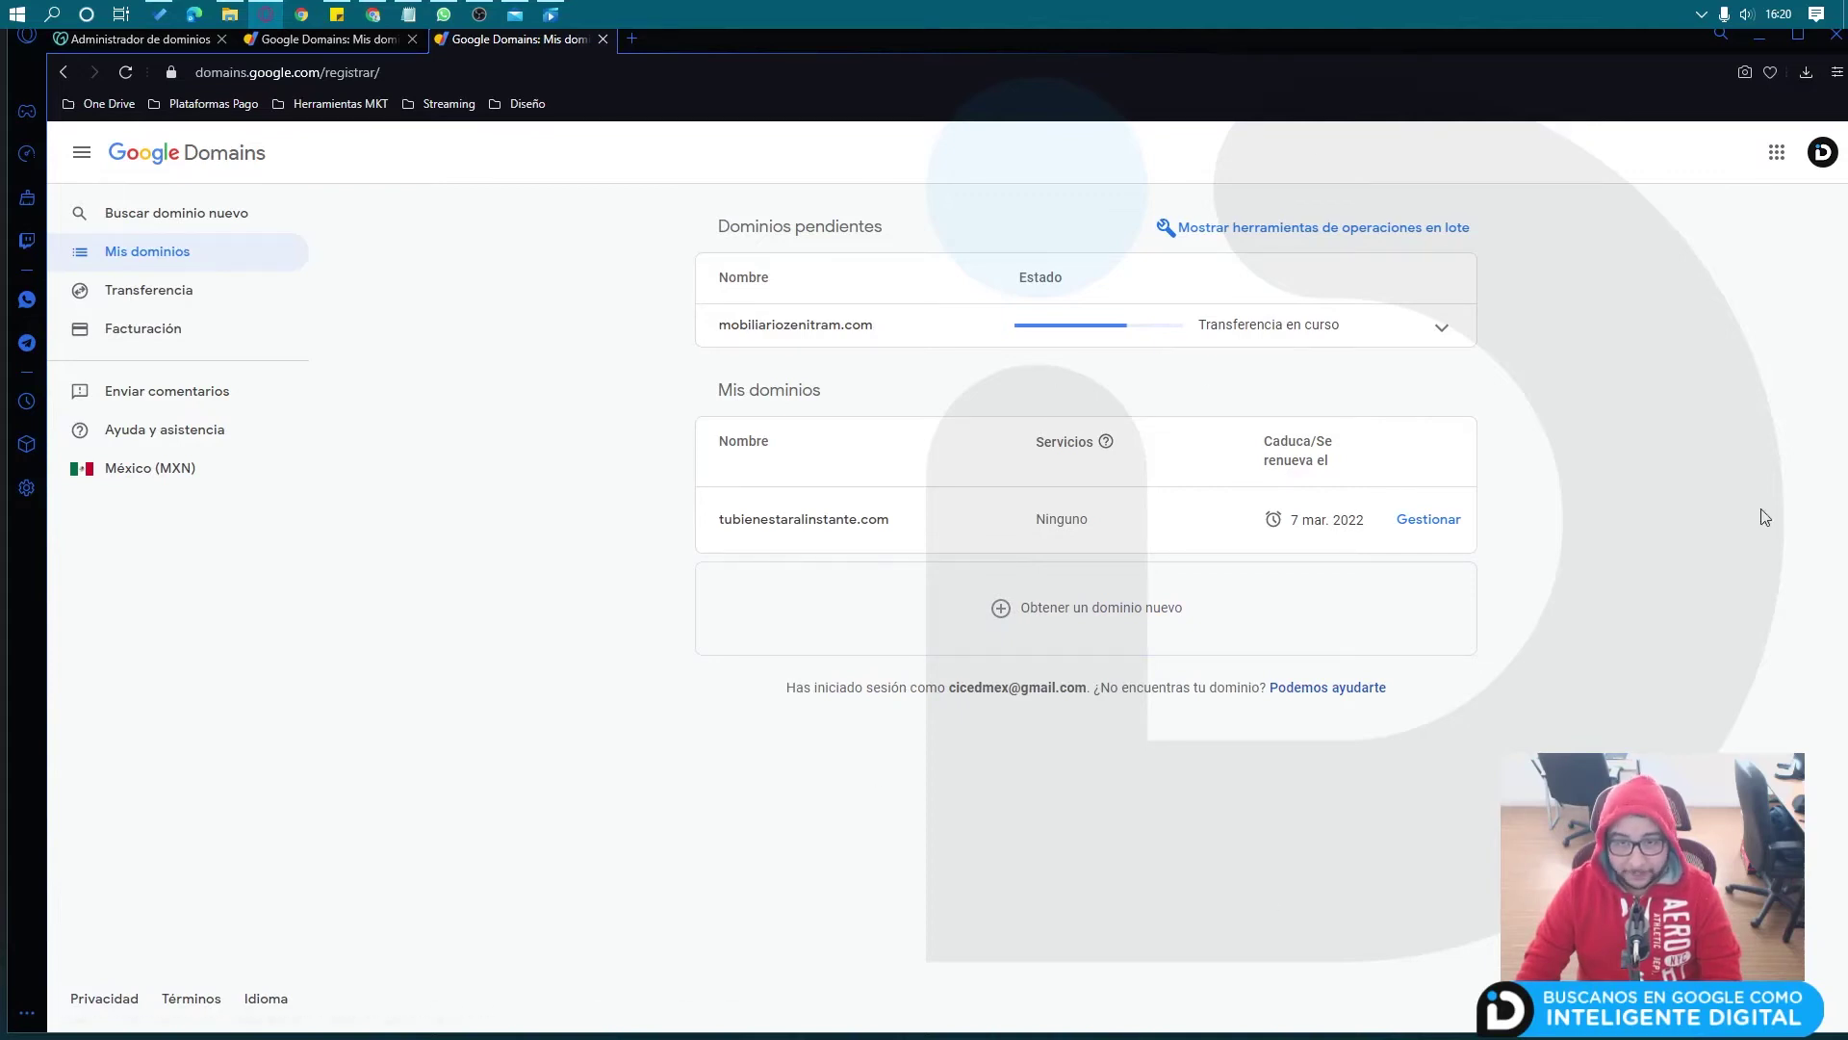
{"action": "left_click", "coordinate": [140, 219]}
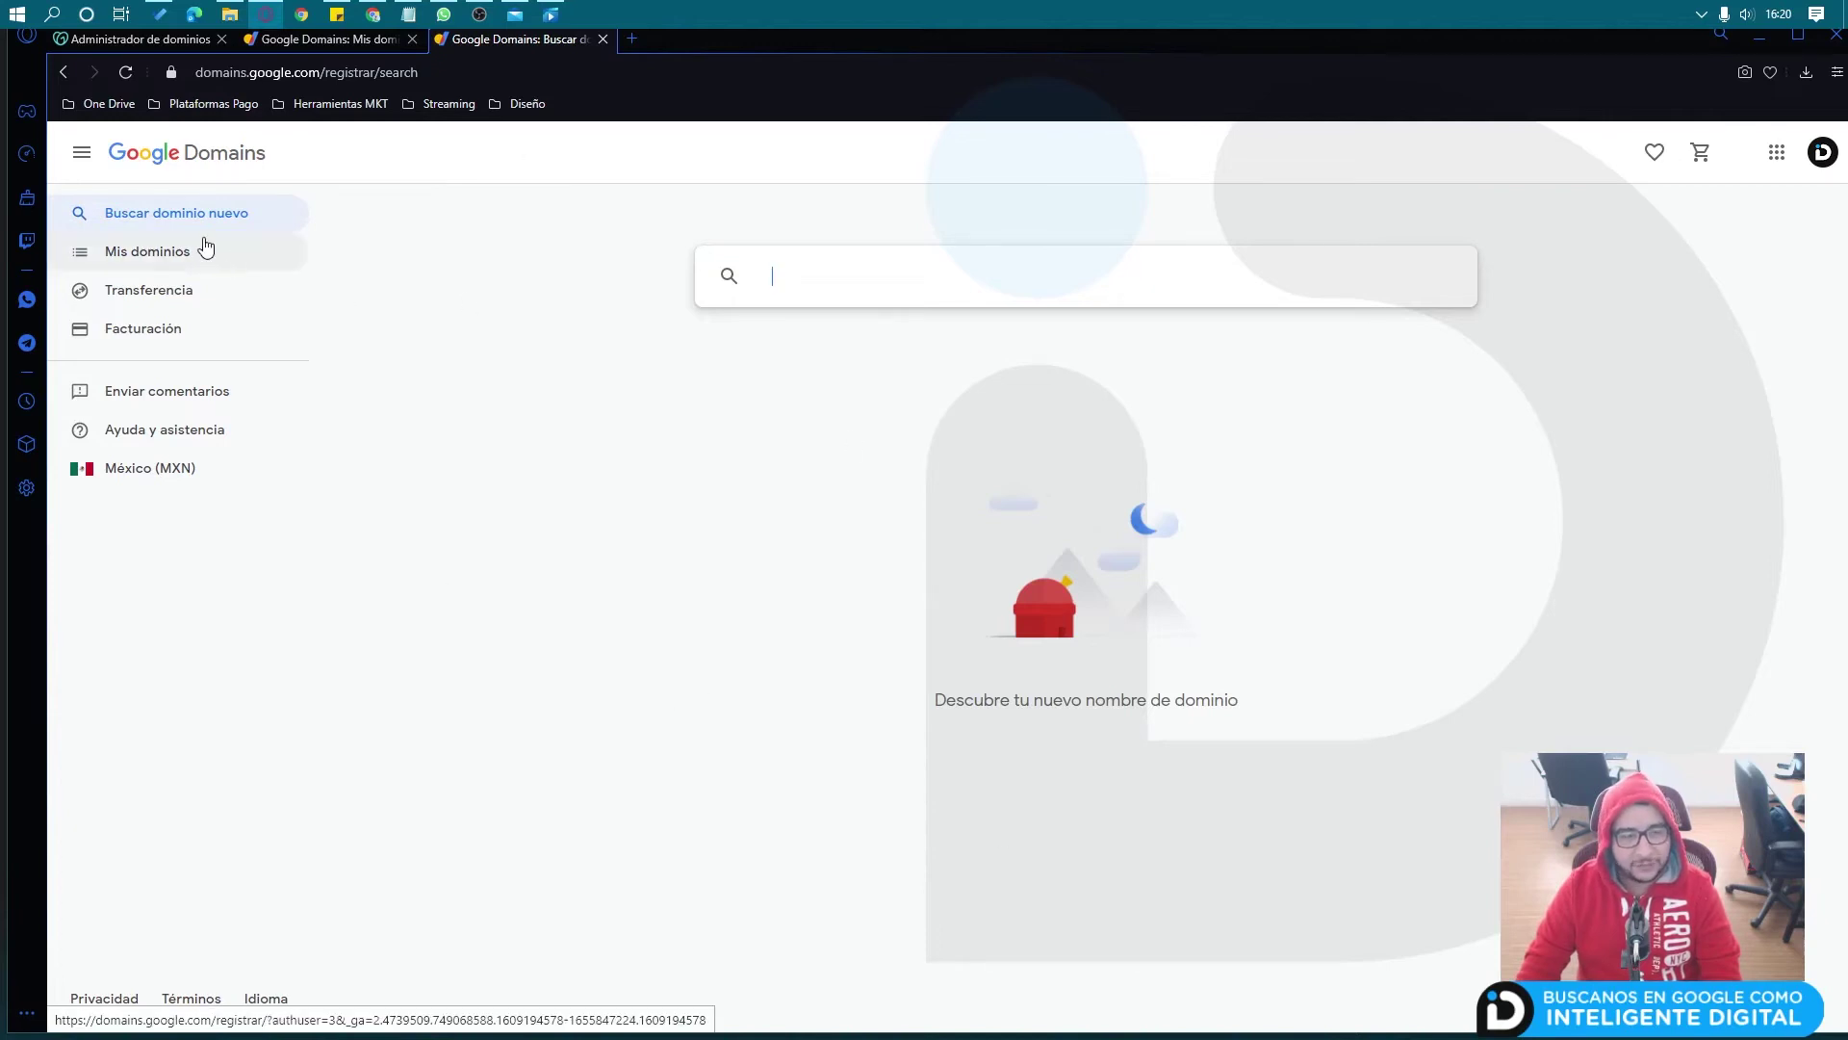
{"action": "left_click", "coordinate": [174, 299]}
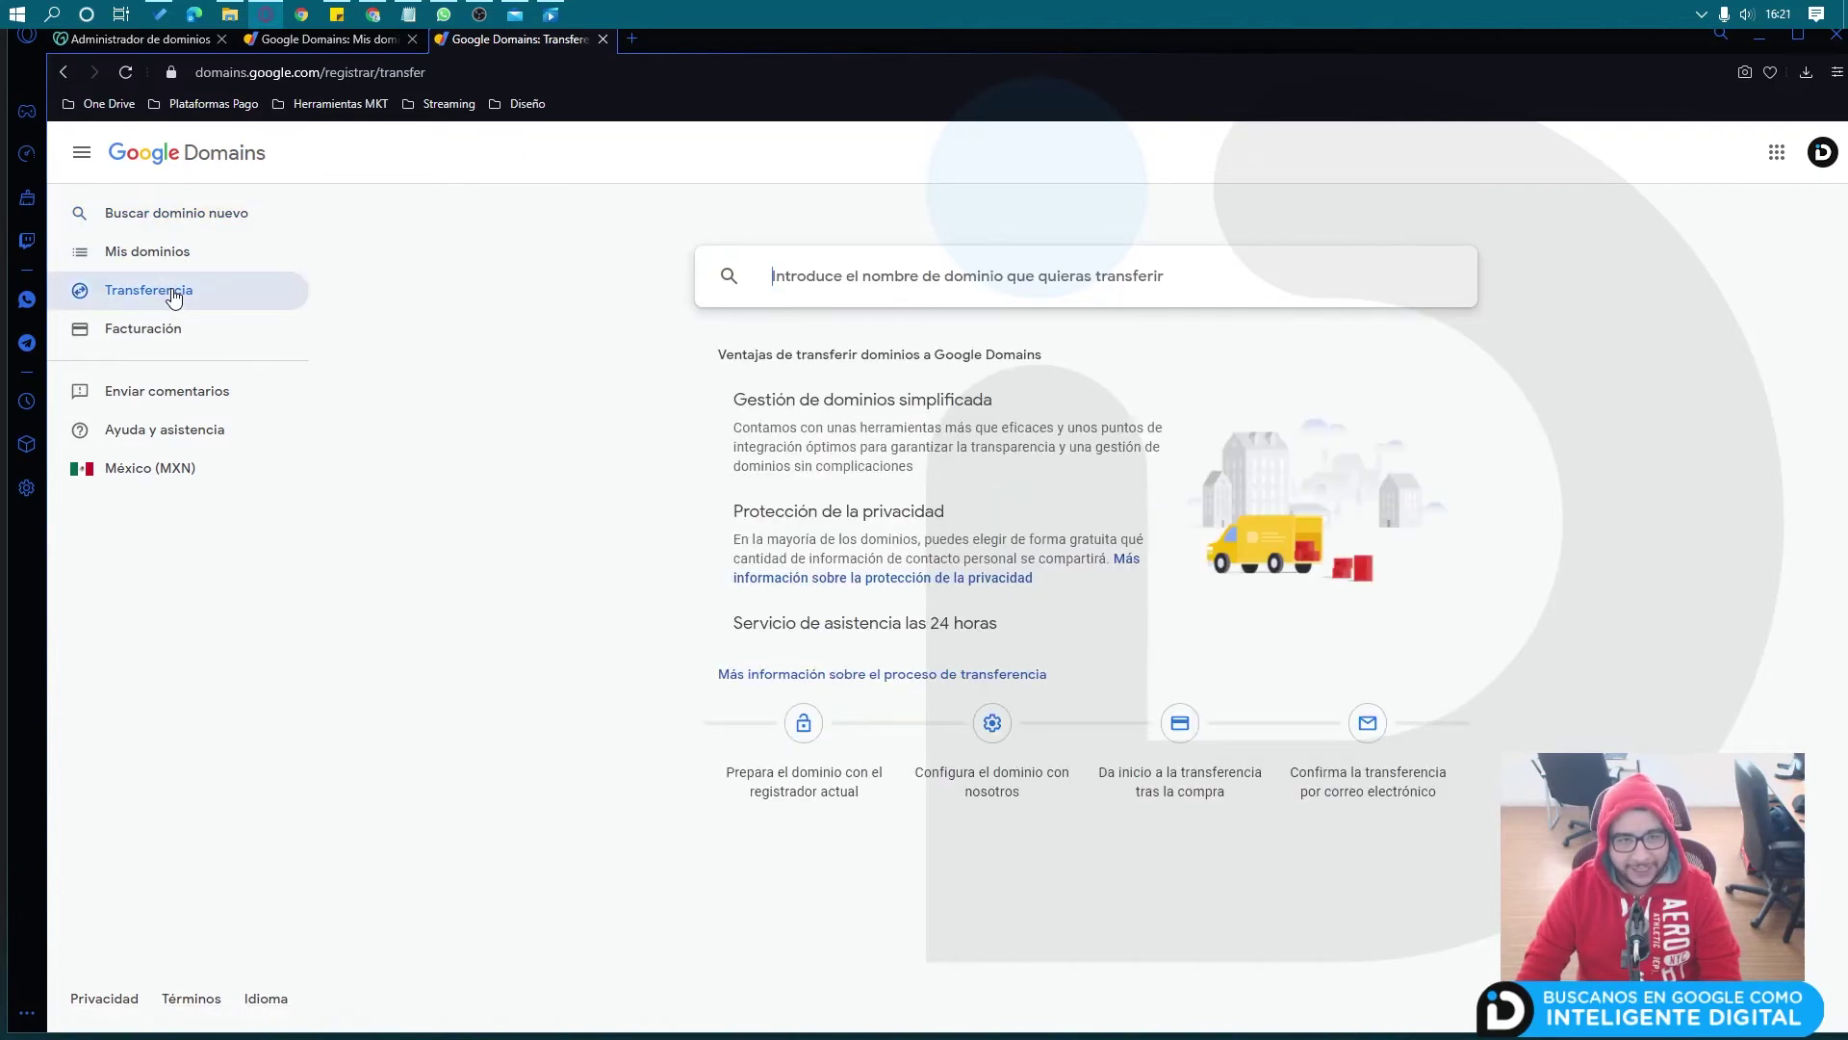
{"action": "left_click", "coordinate": [803, 279]}
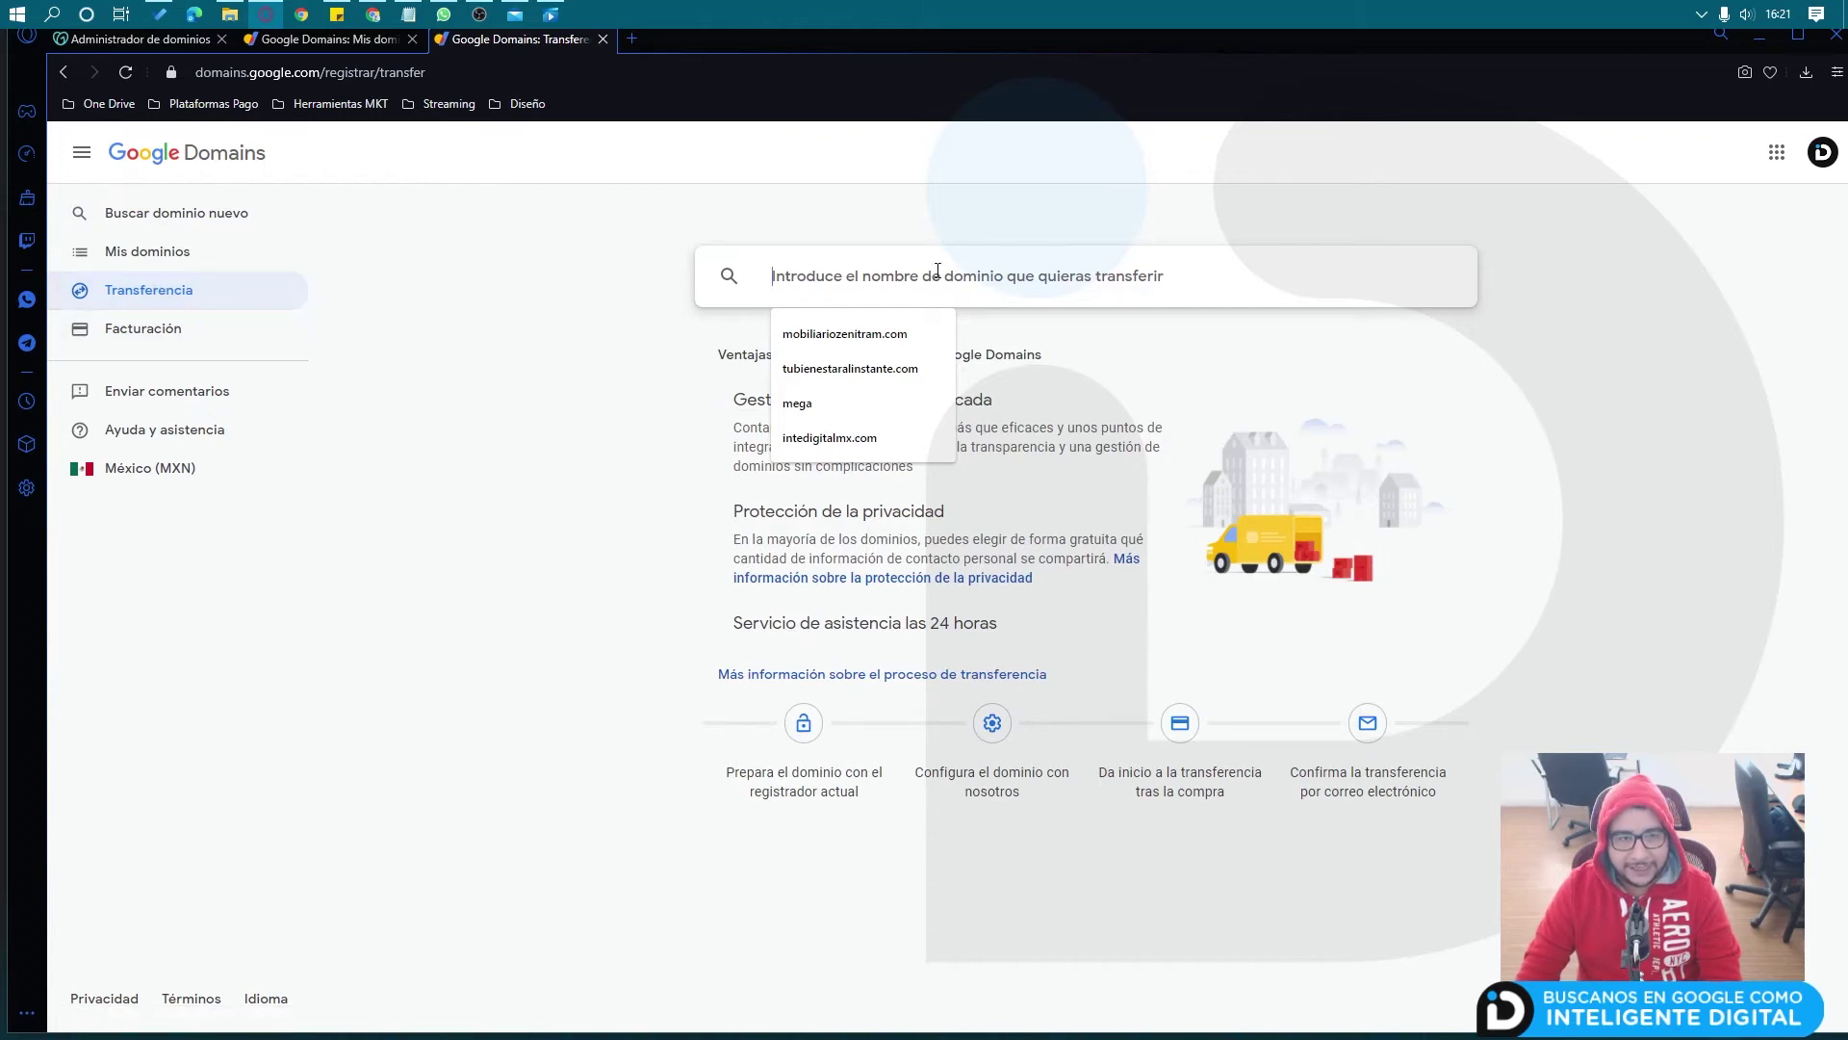
Step: Copy the domain name diph.com.mx from the GoDaddy page address and submit it for transfer in Google Domains
{"action": "left_click", "coordinate": [158, 38]}
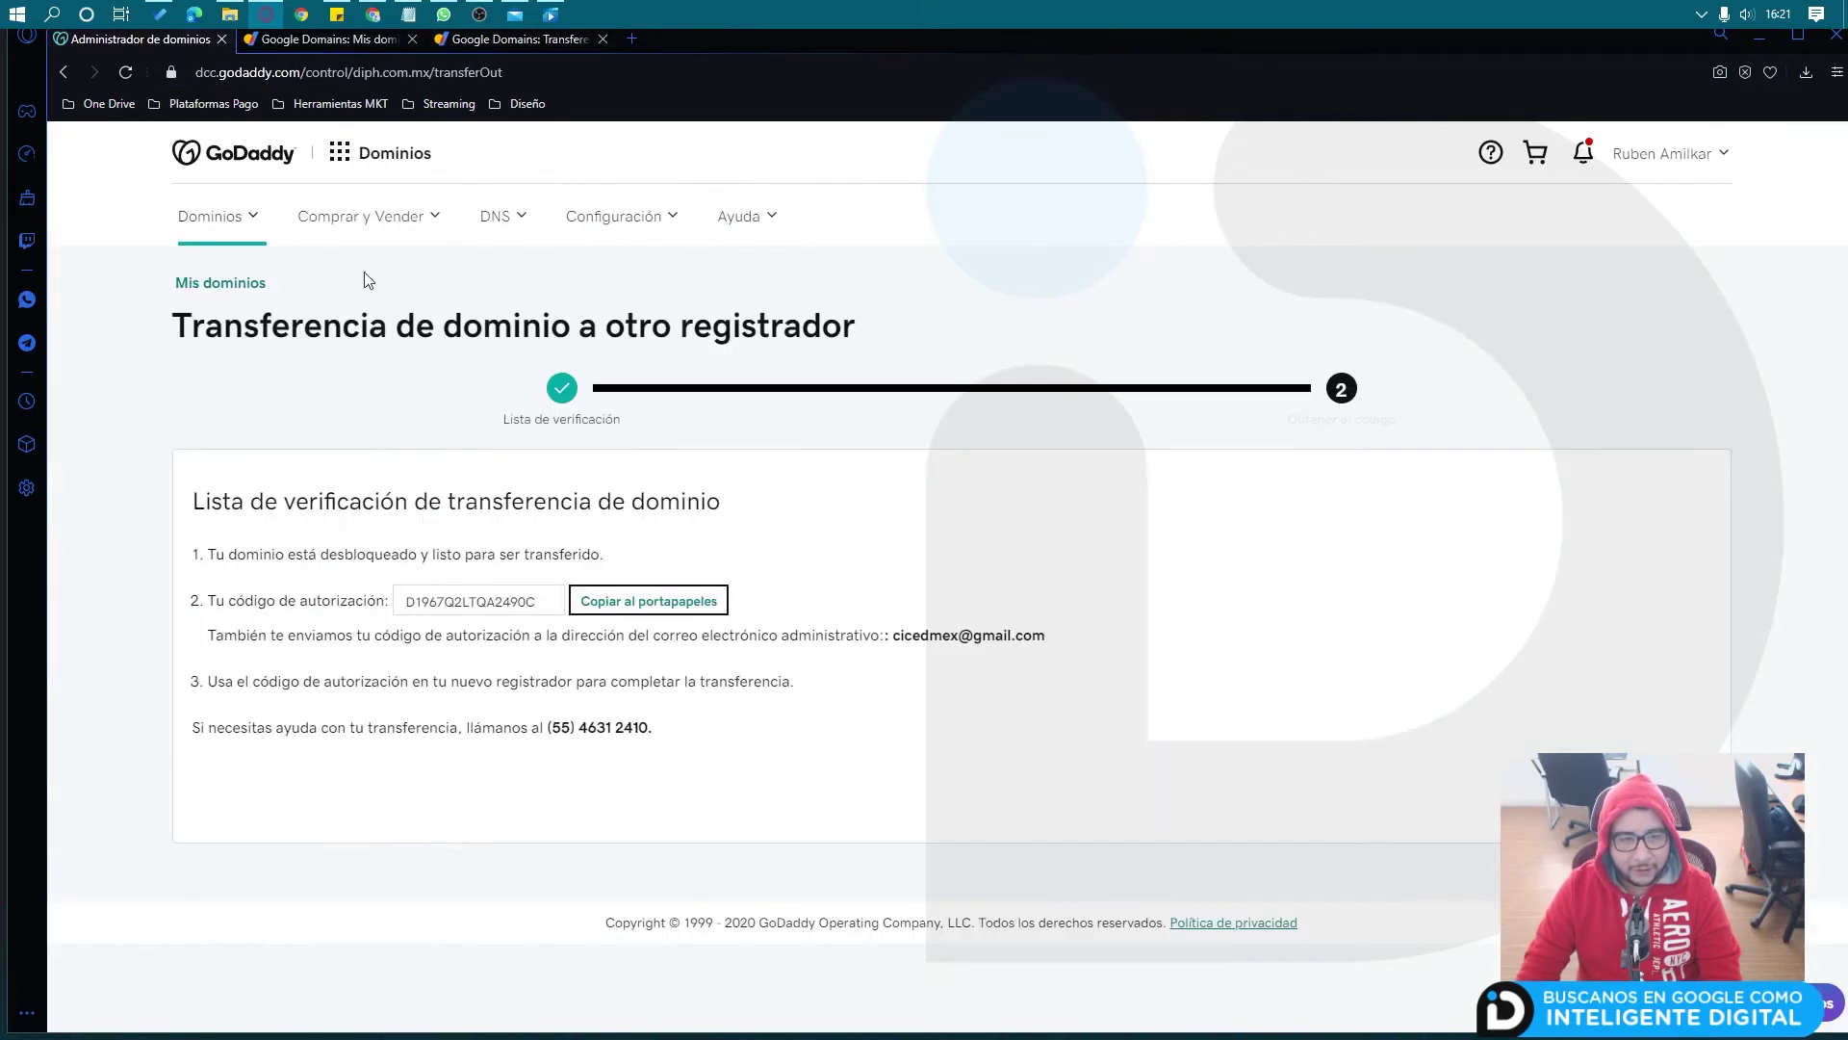
{"action": "left_click", "coordinate": [371, 72]}
{"action": "left_click_drag", "start_coordinate": [353, 72], "coordinate": [430, 72]}
{"action": "key", "text": "ctrl+c"}
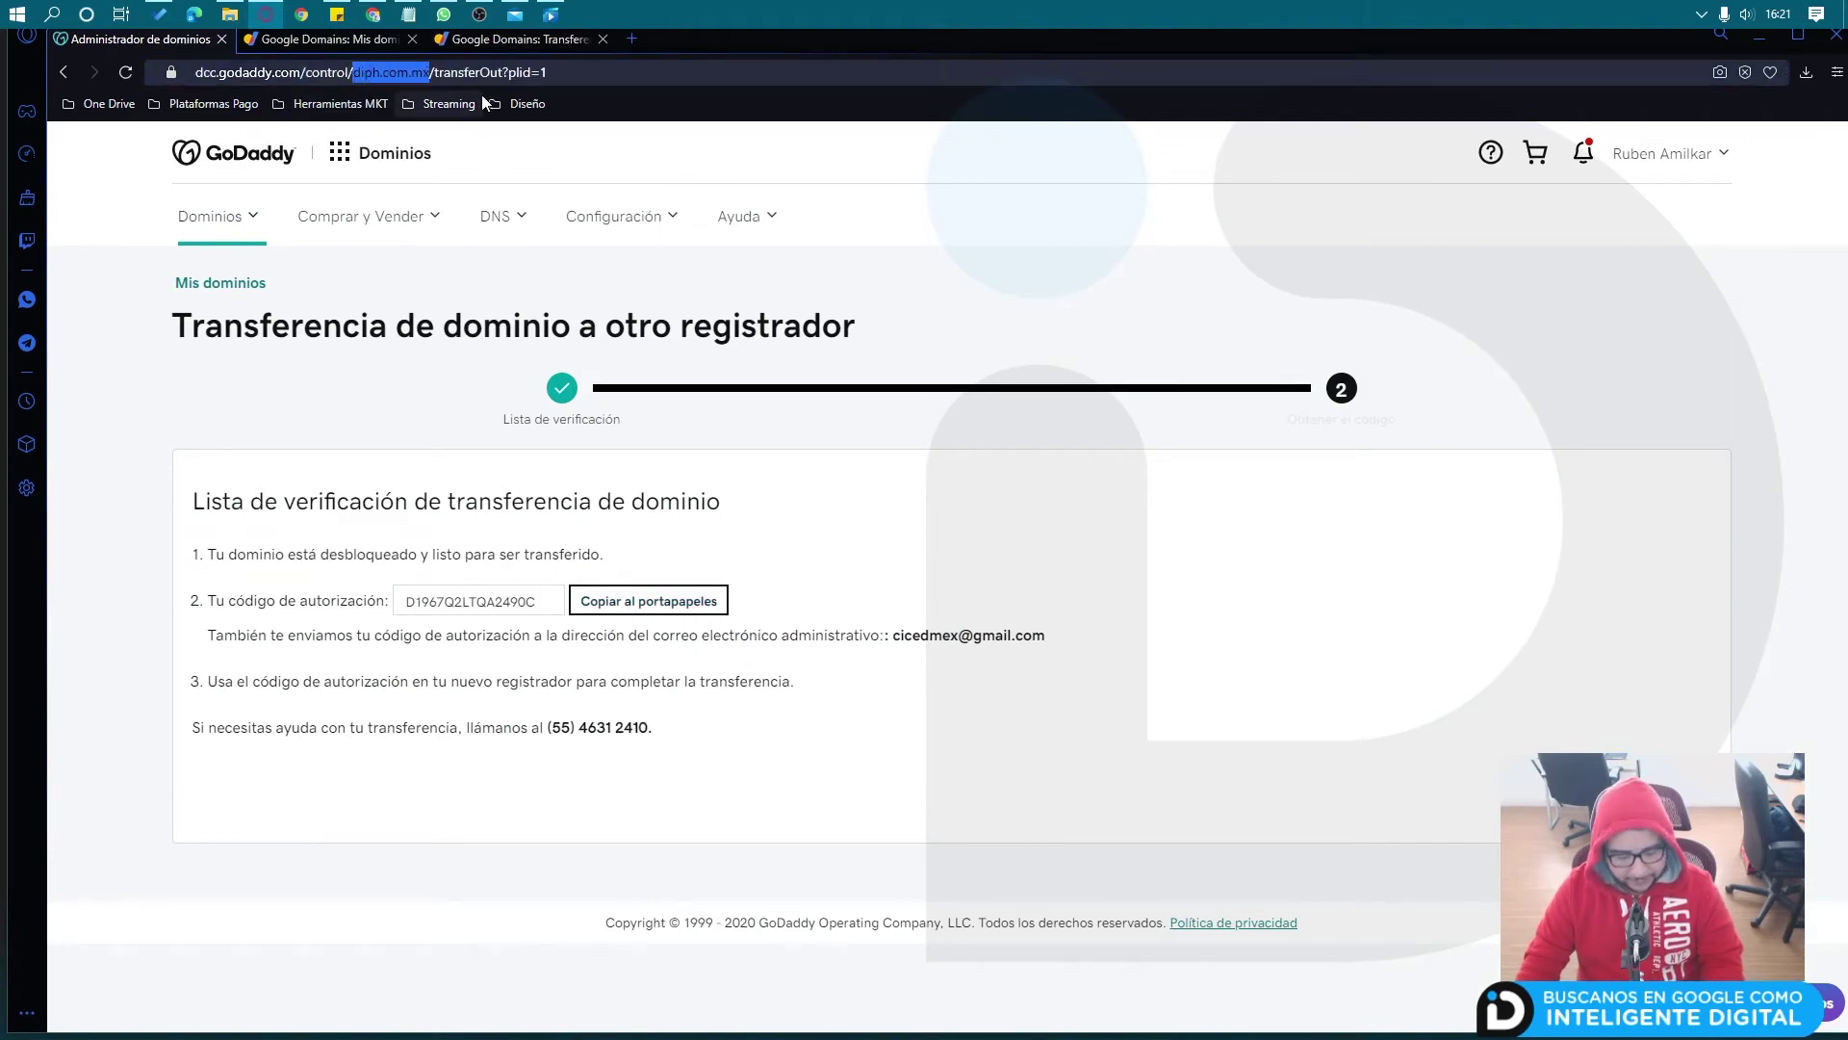
{"action": "left_click", "coordinate": [486, 38]}
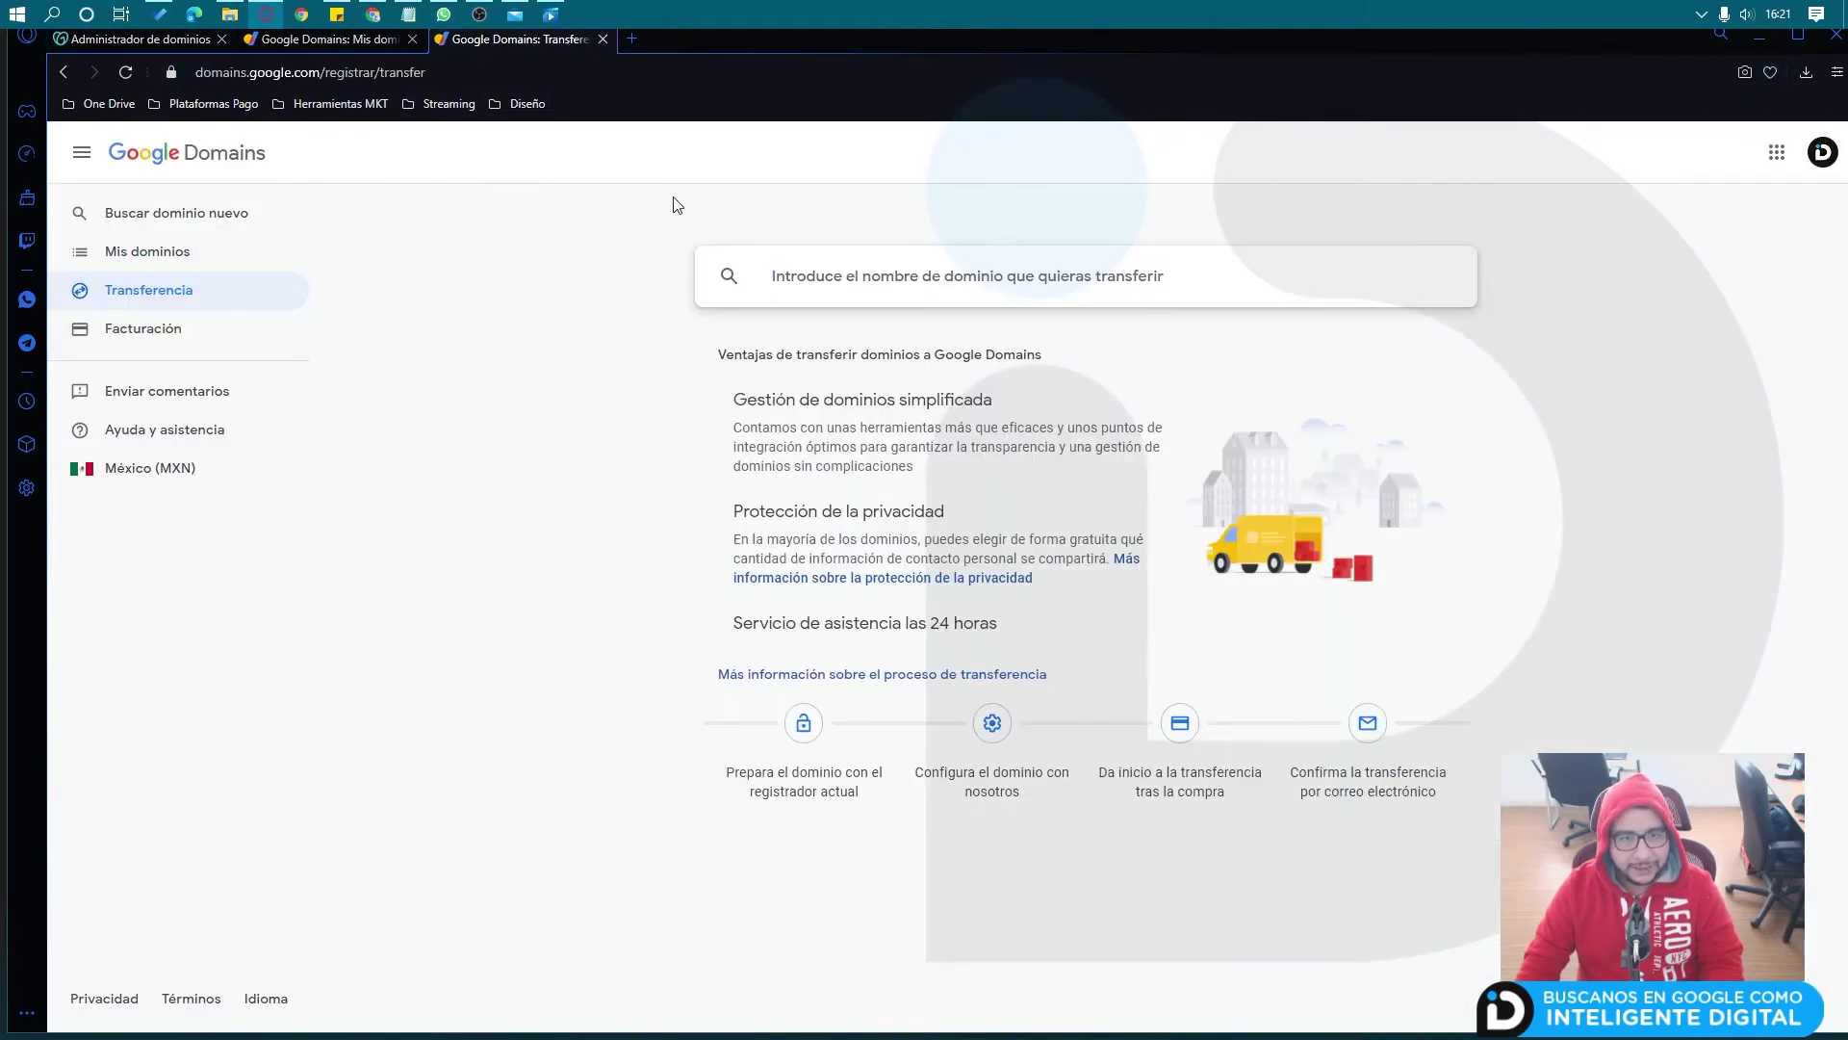
{"action": "left_click", "coordinate": [780, 267]}
{"action": "key", "text": "ctrl+v"}
{"action": "key", "text": "Return"}
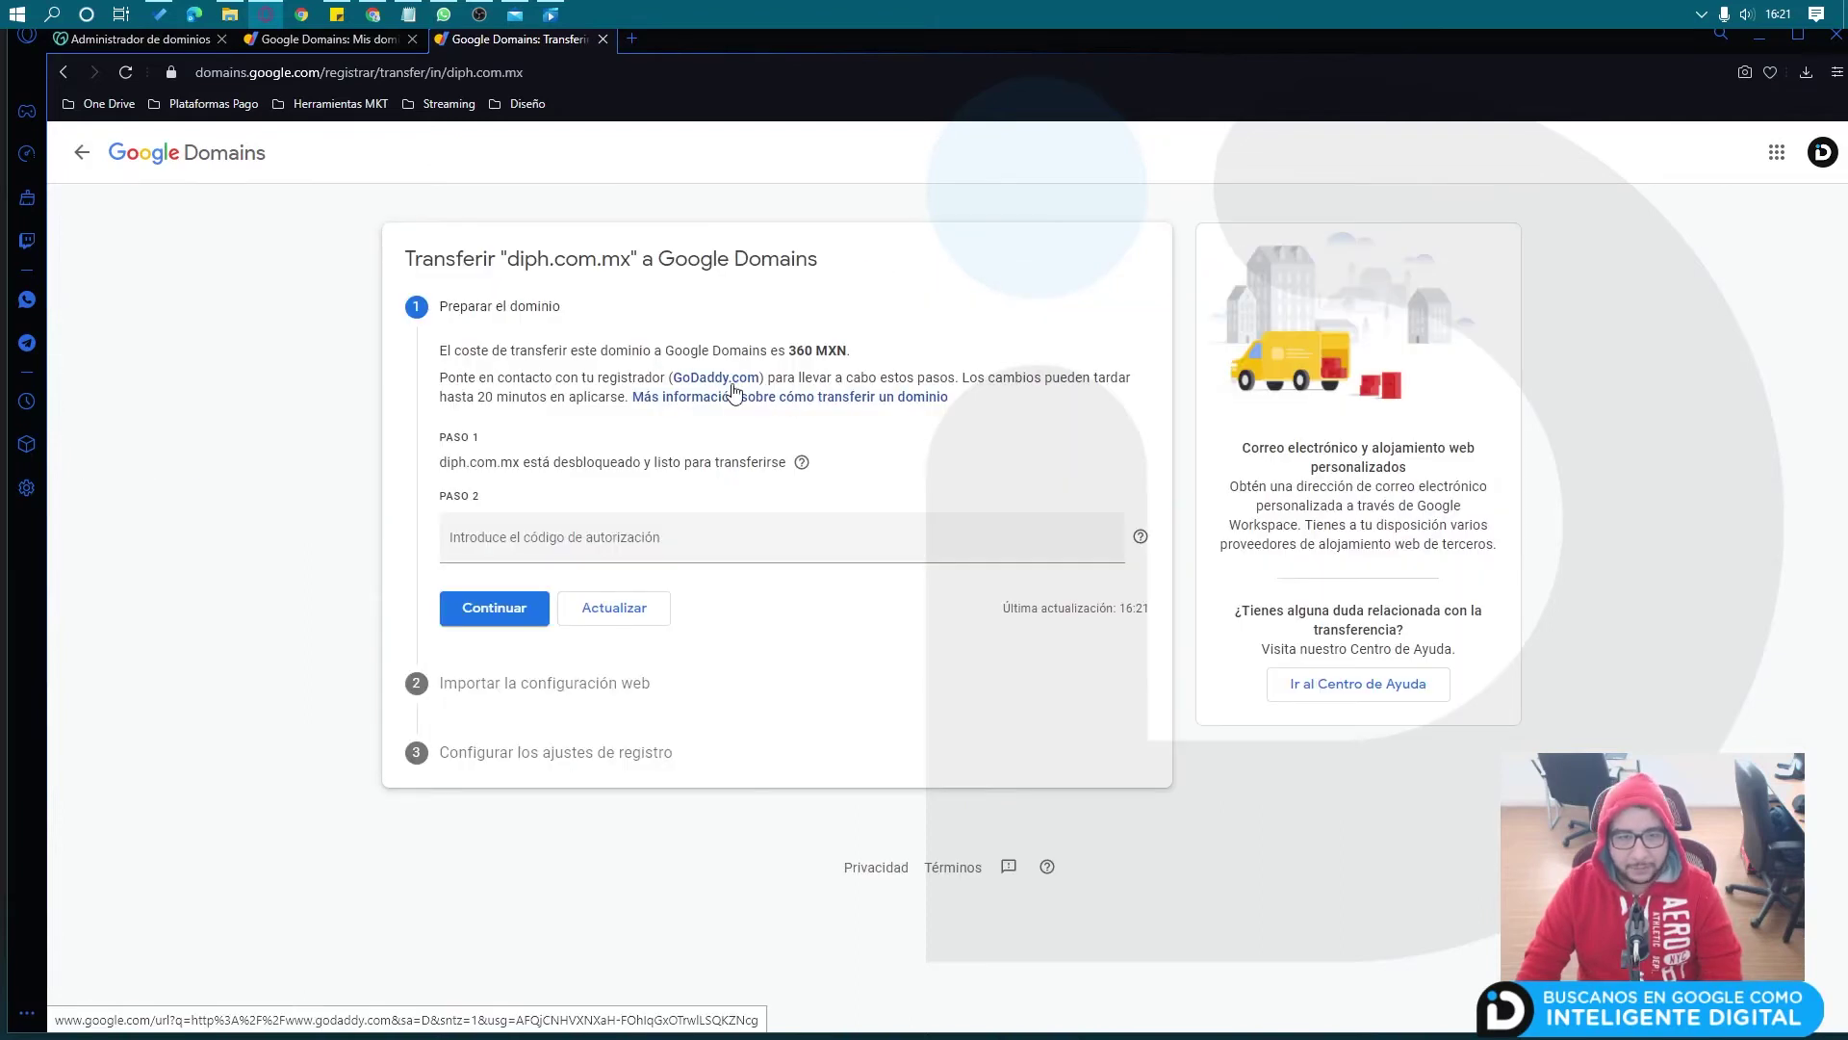
Step: Check the Google transfer cost, open the GoDaddy renewal cart for diph.com.mx and set its renewal term to 1 year
{"action": "left_click_drag", "start_coordinate": [515, 352], "coordinate": [828, 346]}
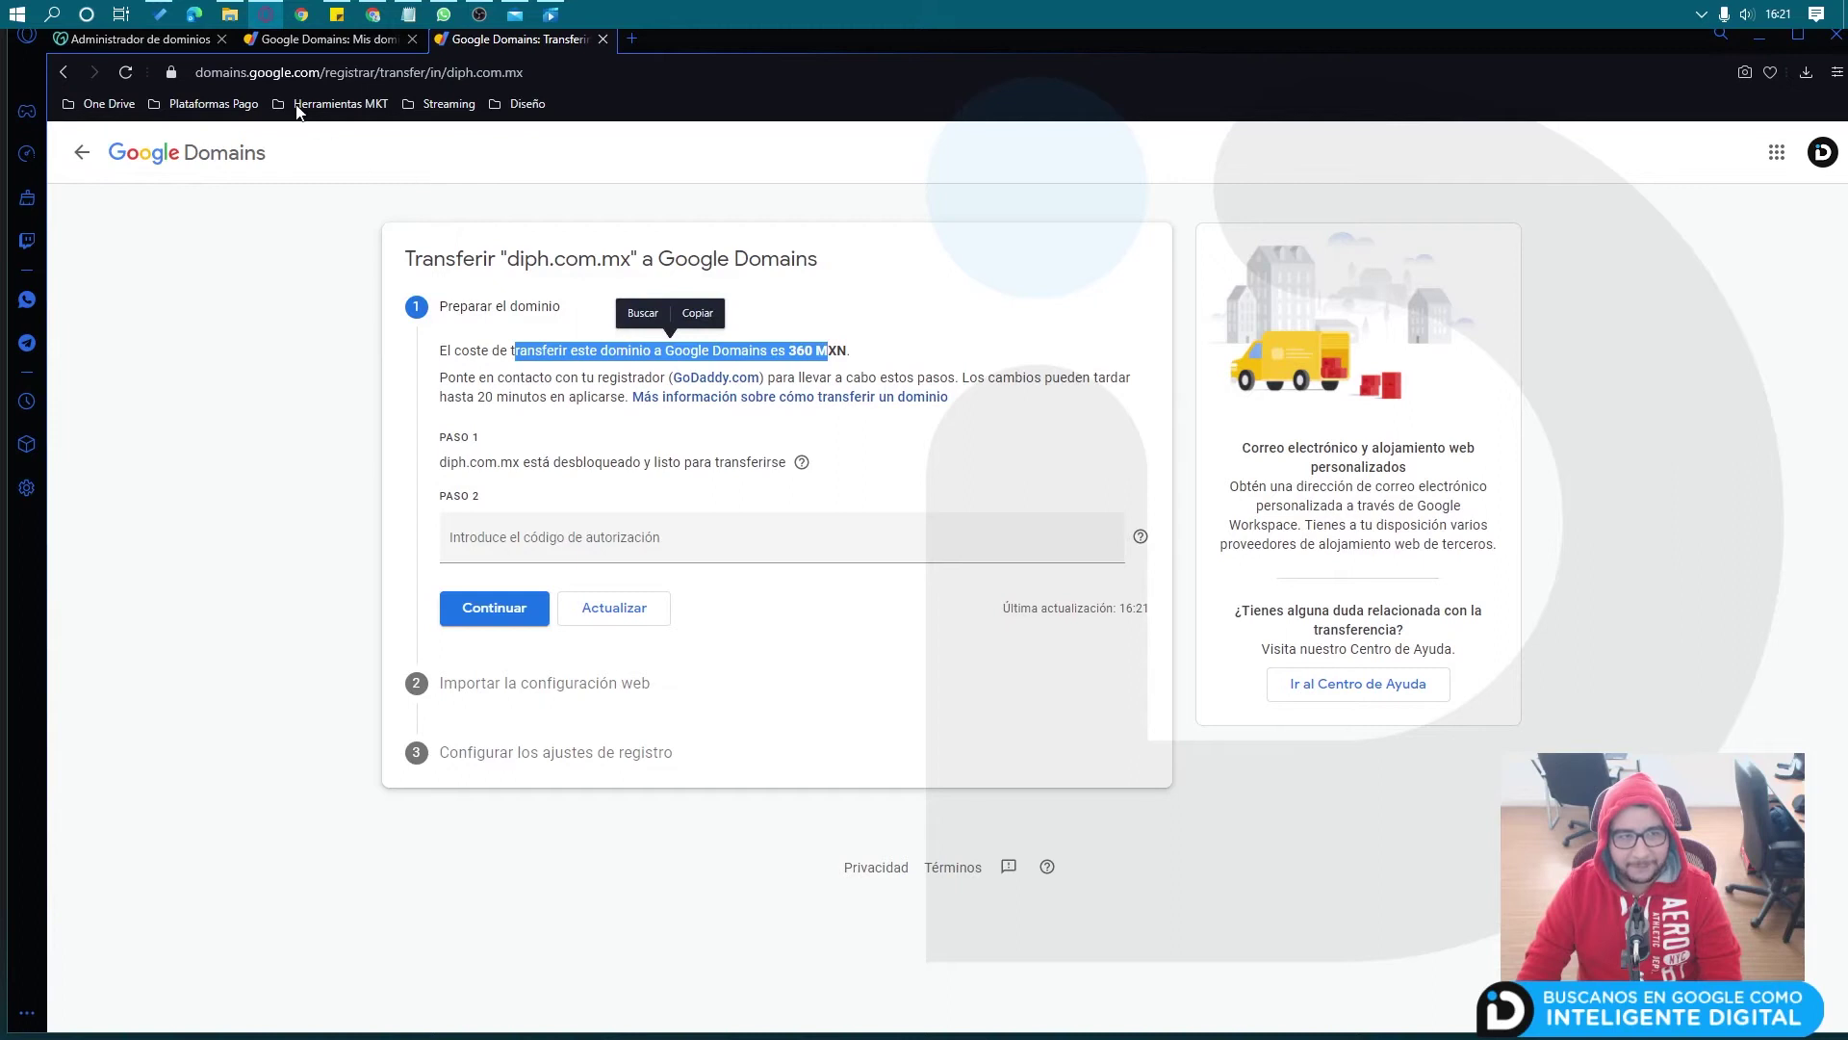
{"action": "left_click", "coordinate": [159, 43]}
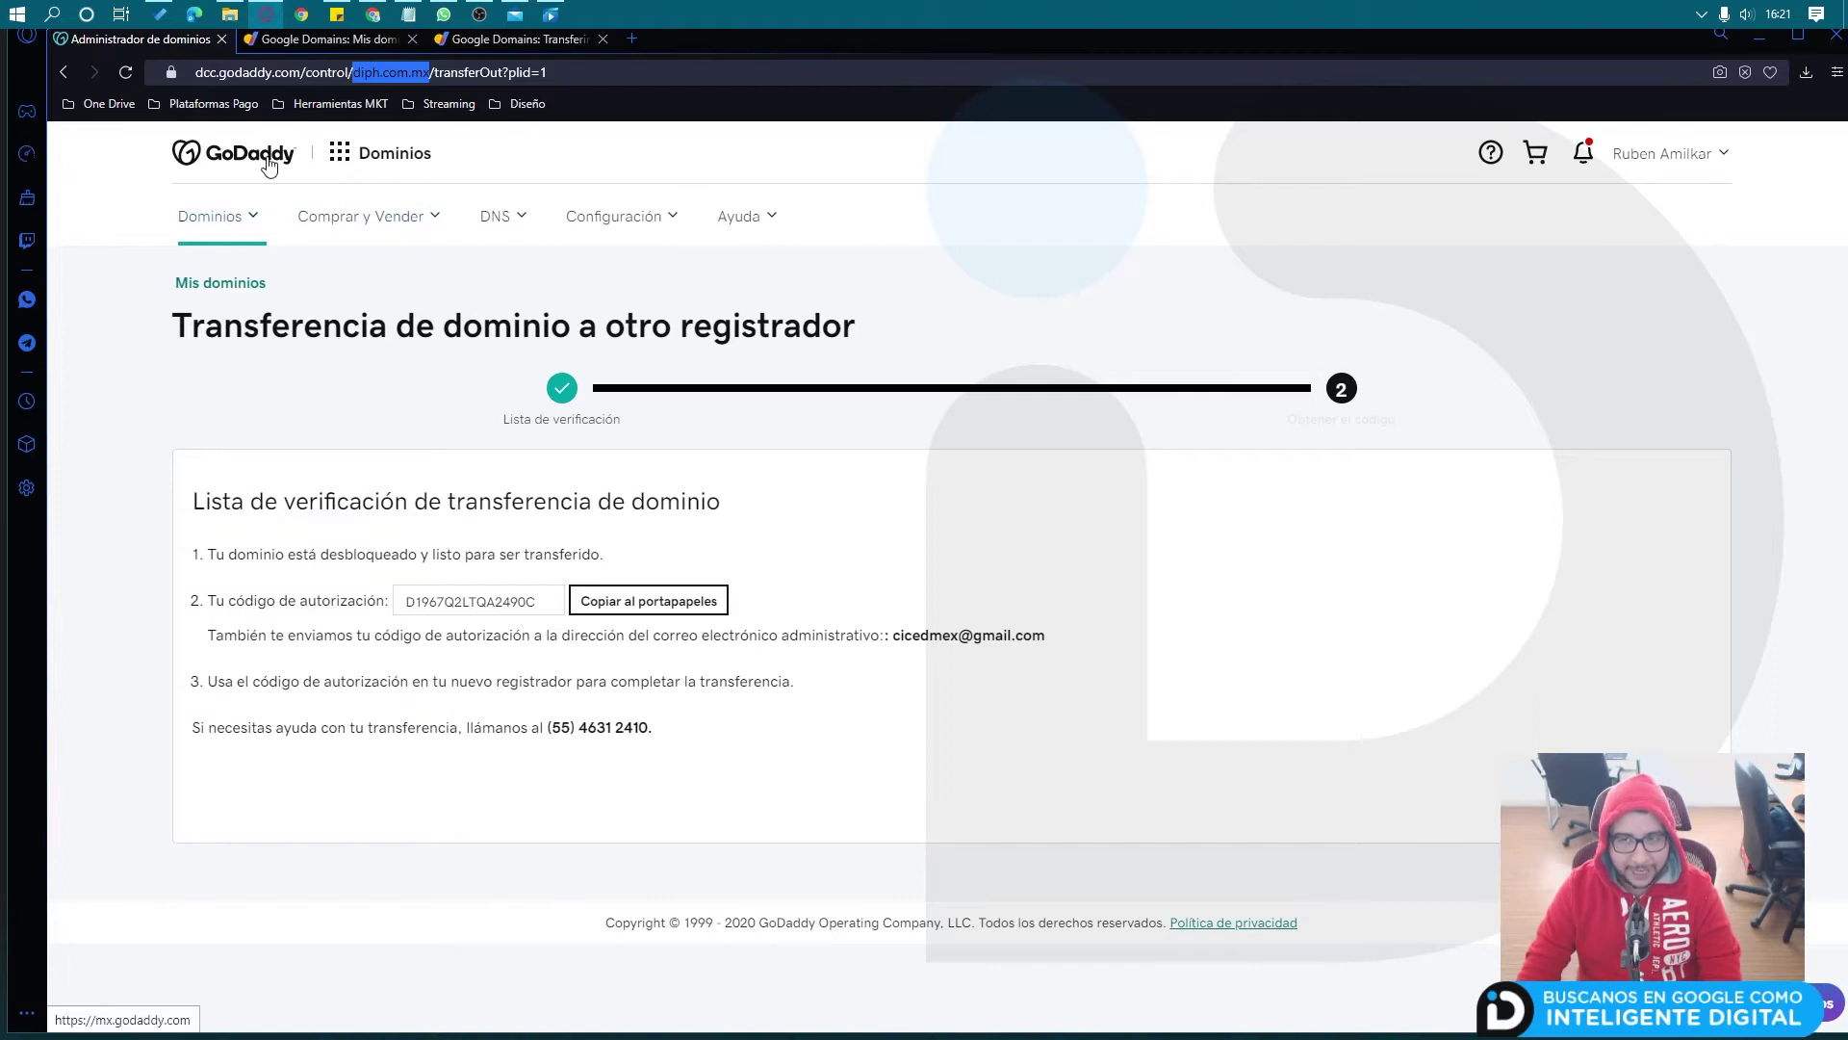
{"action": "left_click", "coordinate": [238, 224]}
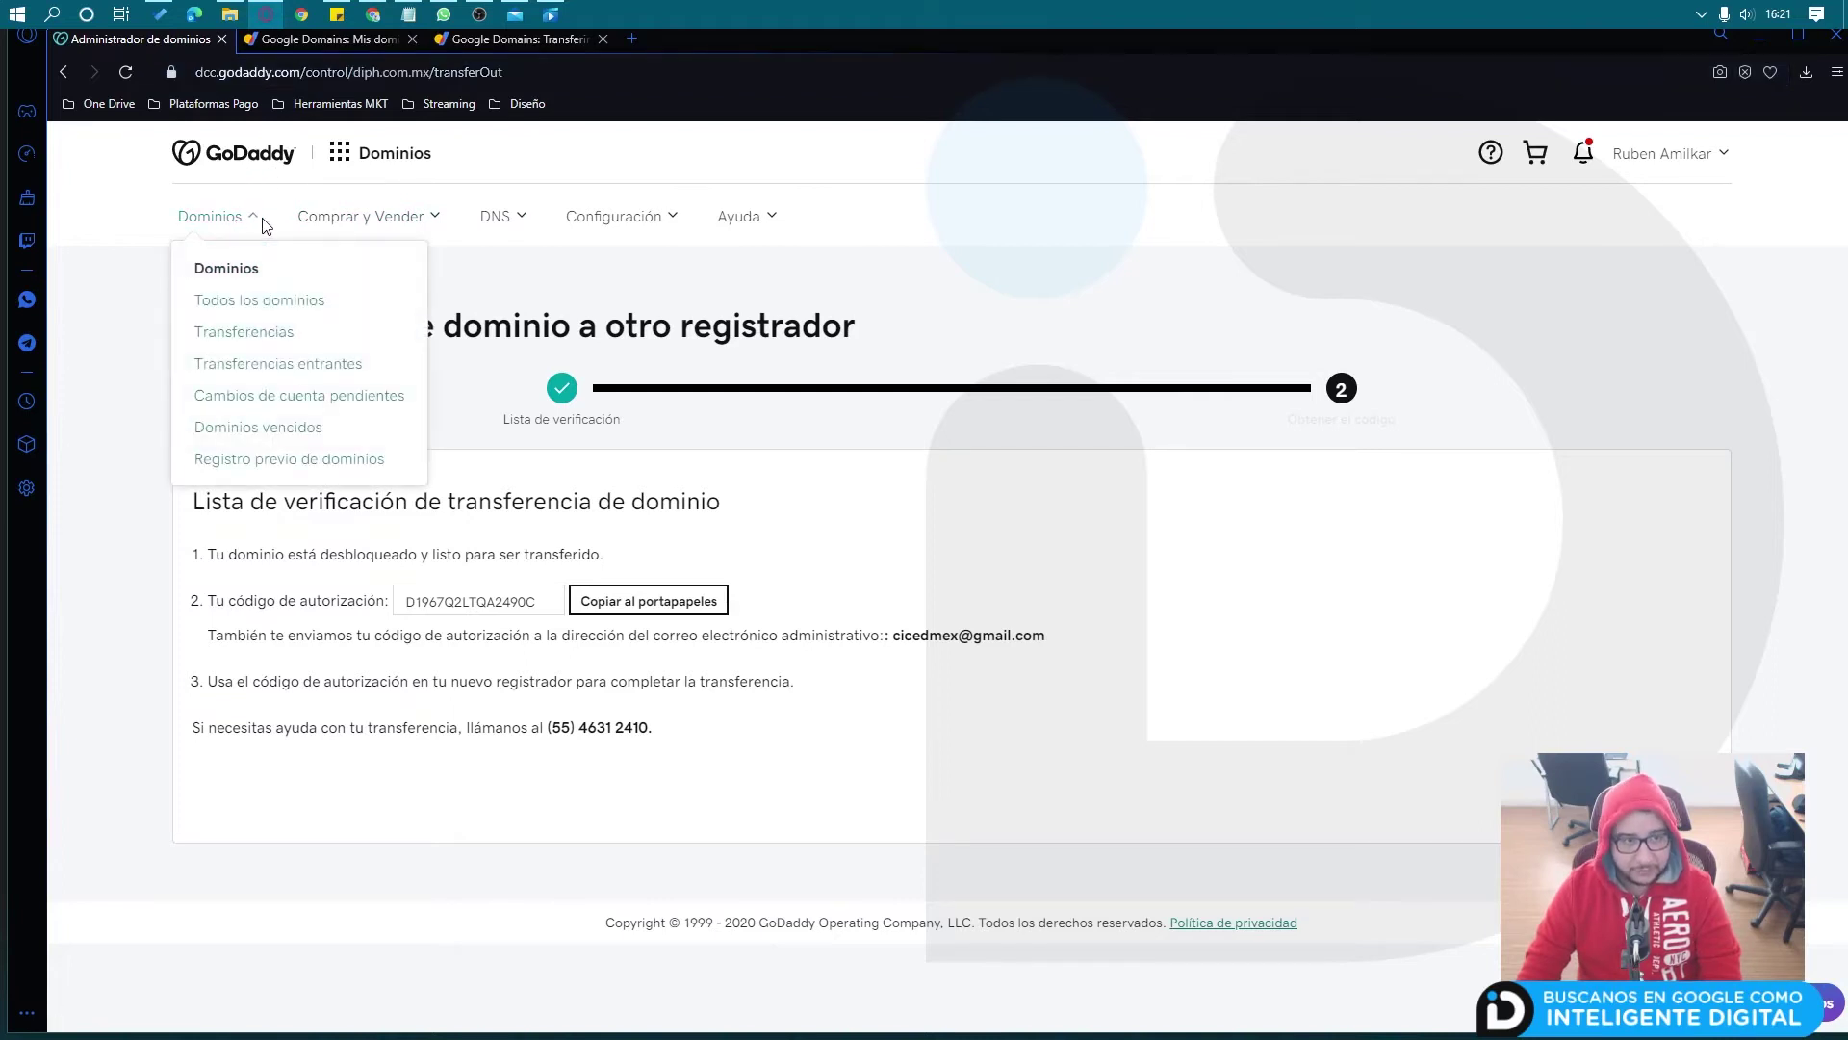
{"action": "left_click", "coordinate": [564, 302]}
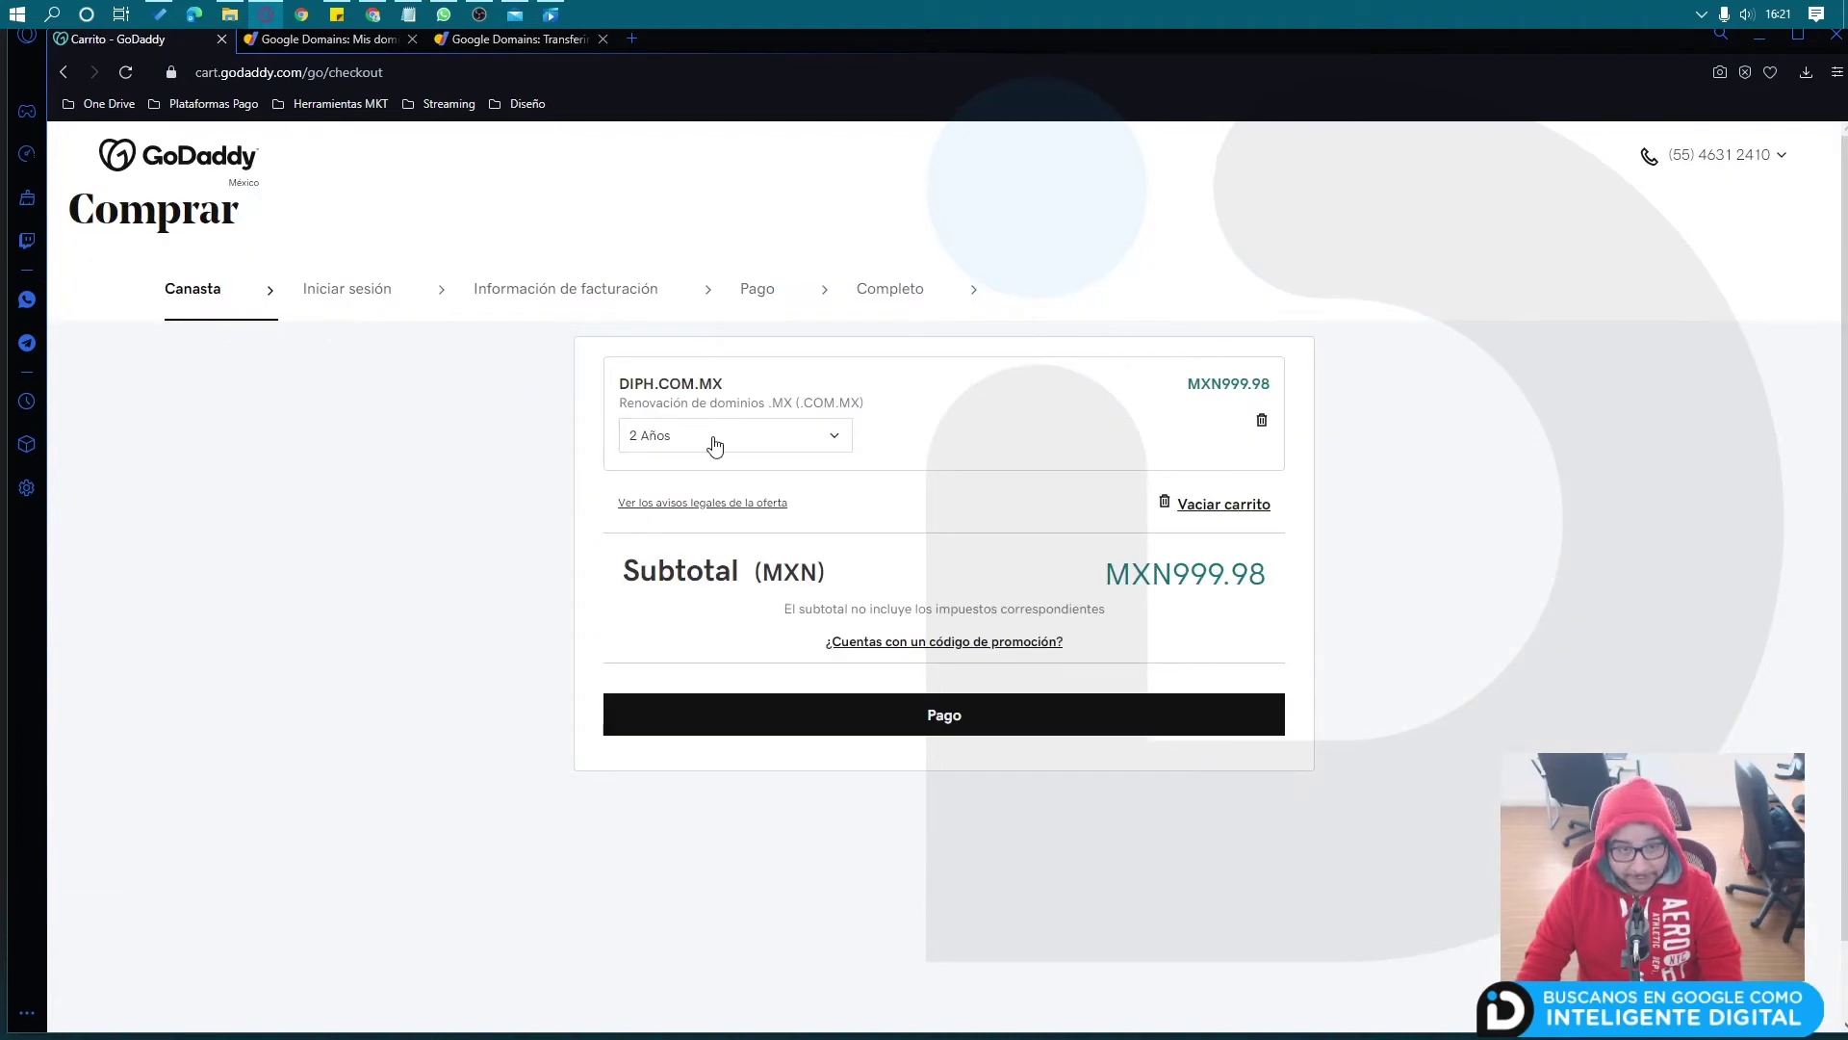
{"action": "left_click", "coordinate": [710, 443]}
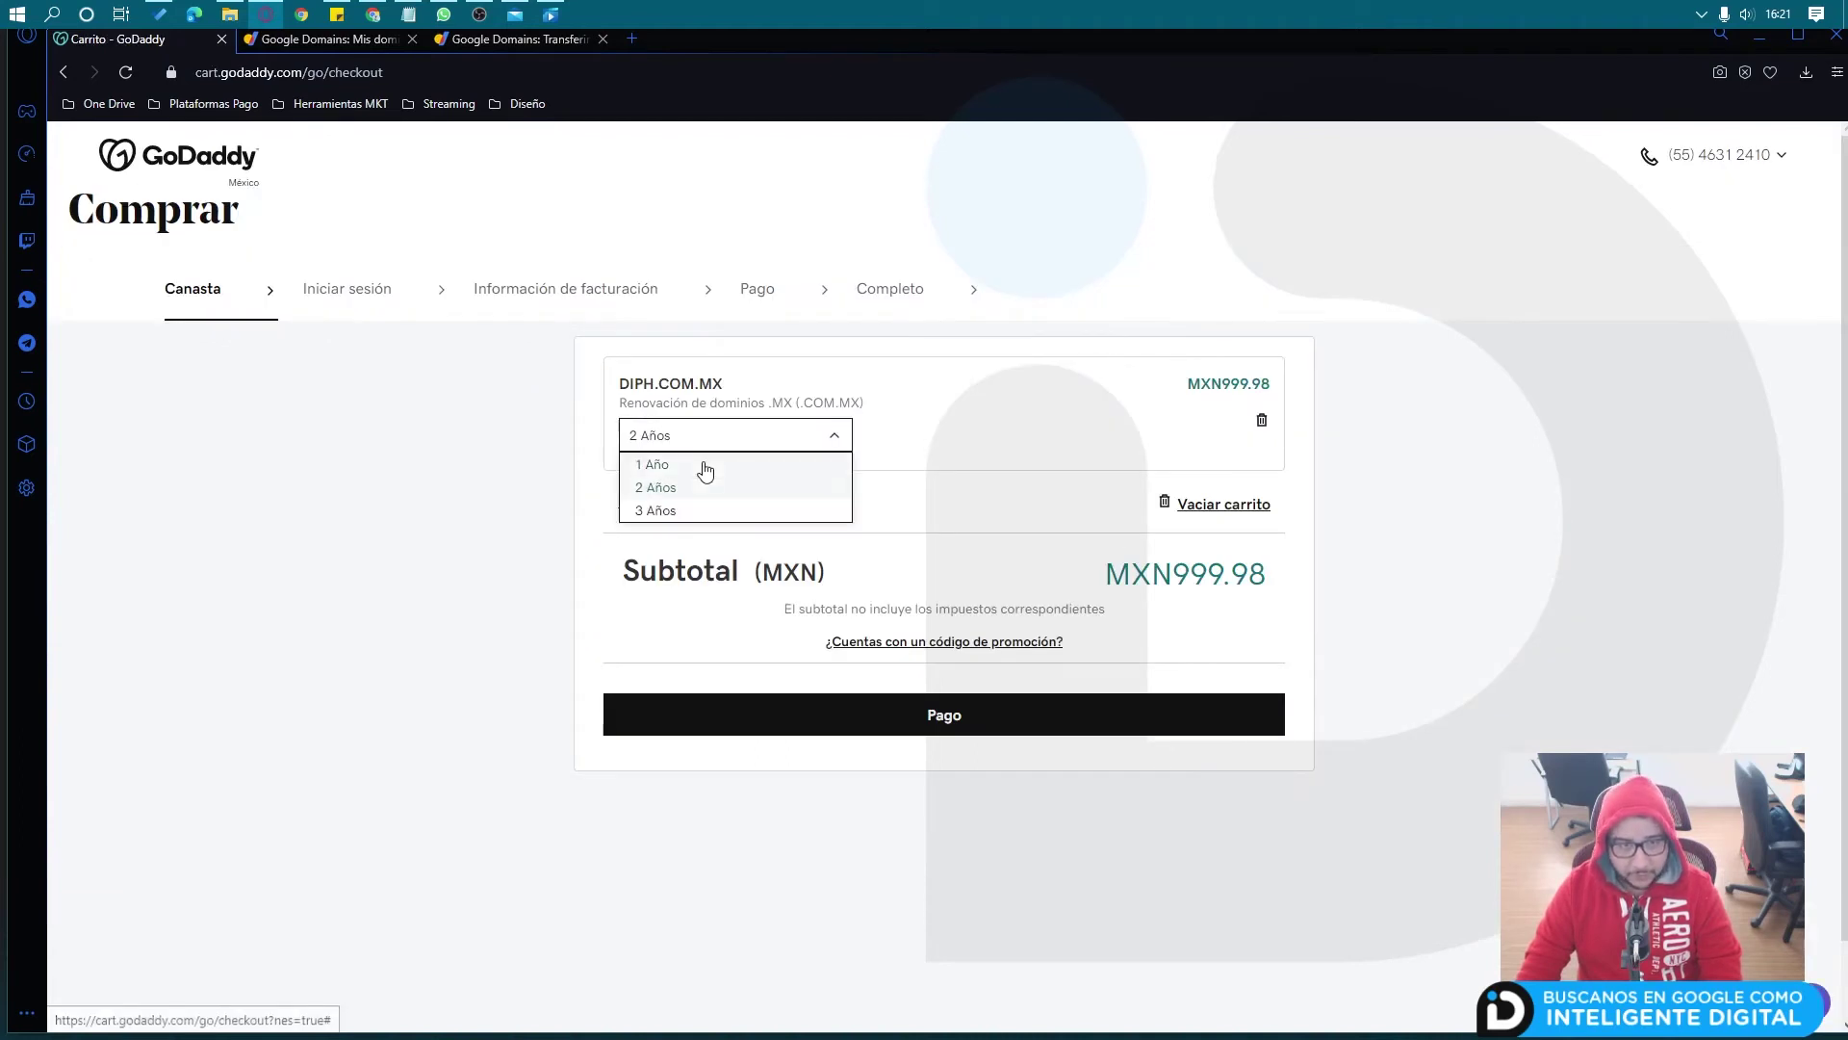
{"action": "left_click", "coordinate": [718, 487]}
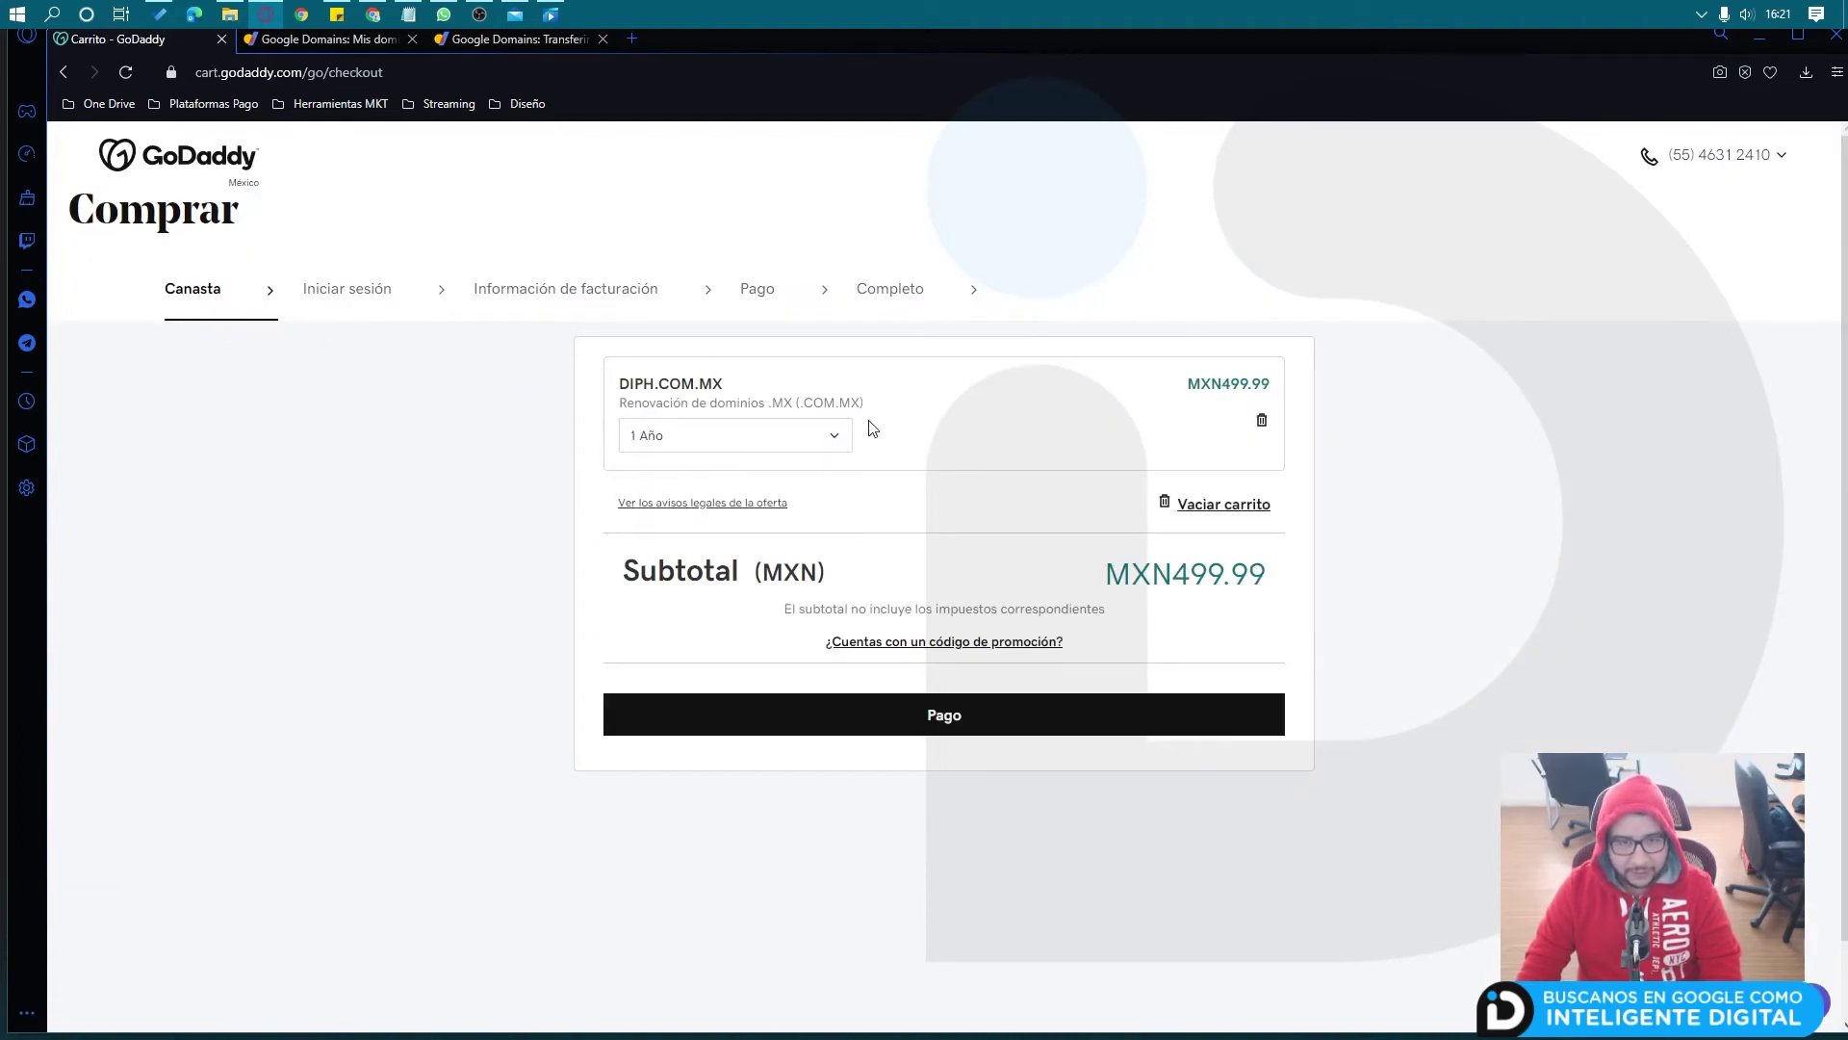
Step: Compare GoDaddy's one-year renewal subtotal with the Google Domains transfer cost for diph.com.mx
{"action": "left_click_drag", "start_coordinate": [1174, 573], "coordinate": [1294, 577]}
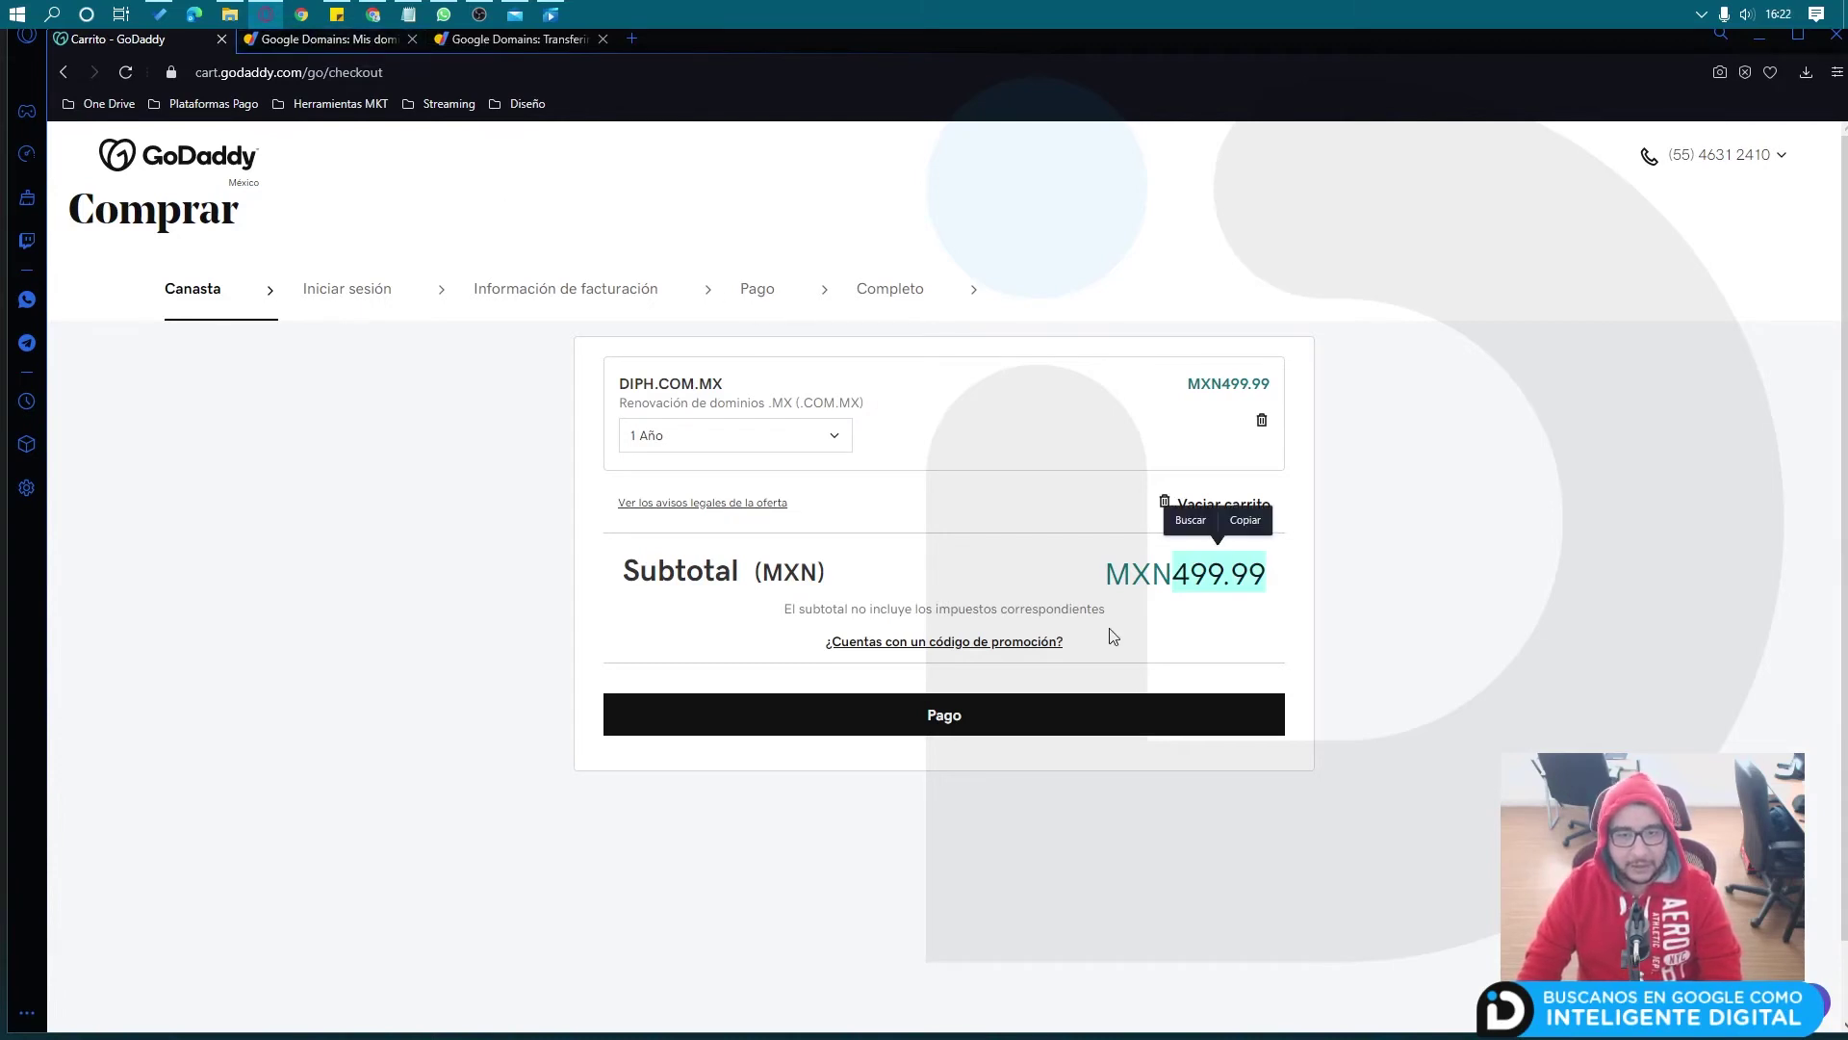
{"action": "left_click_drag", "start_coordinate": [826, 609], "coordinate": [1060, 608]}
{"action": "left_click_drag", "start_coordinate": [1171, 575], "coordinate": [1296, 585]}
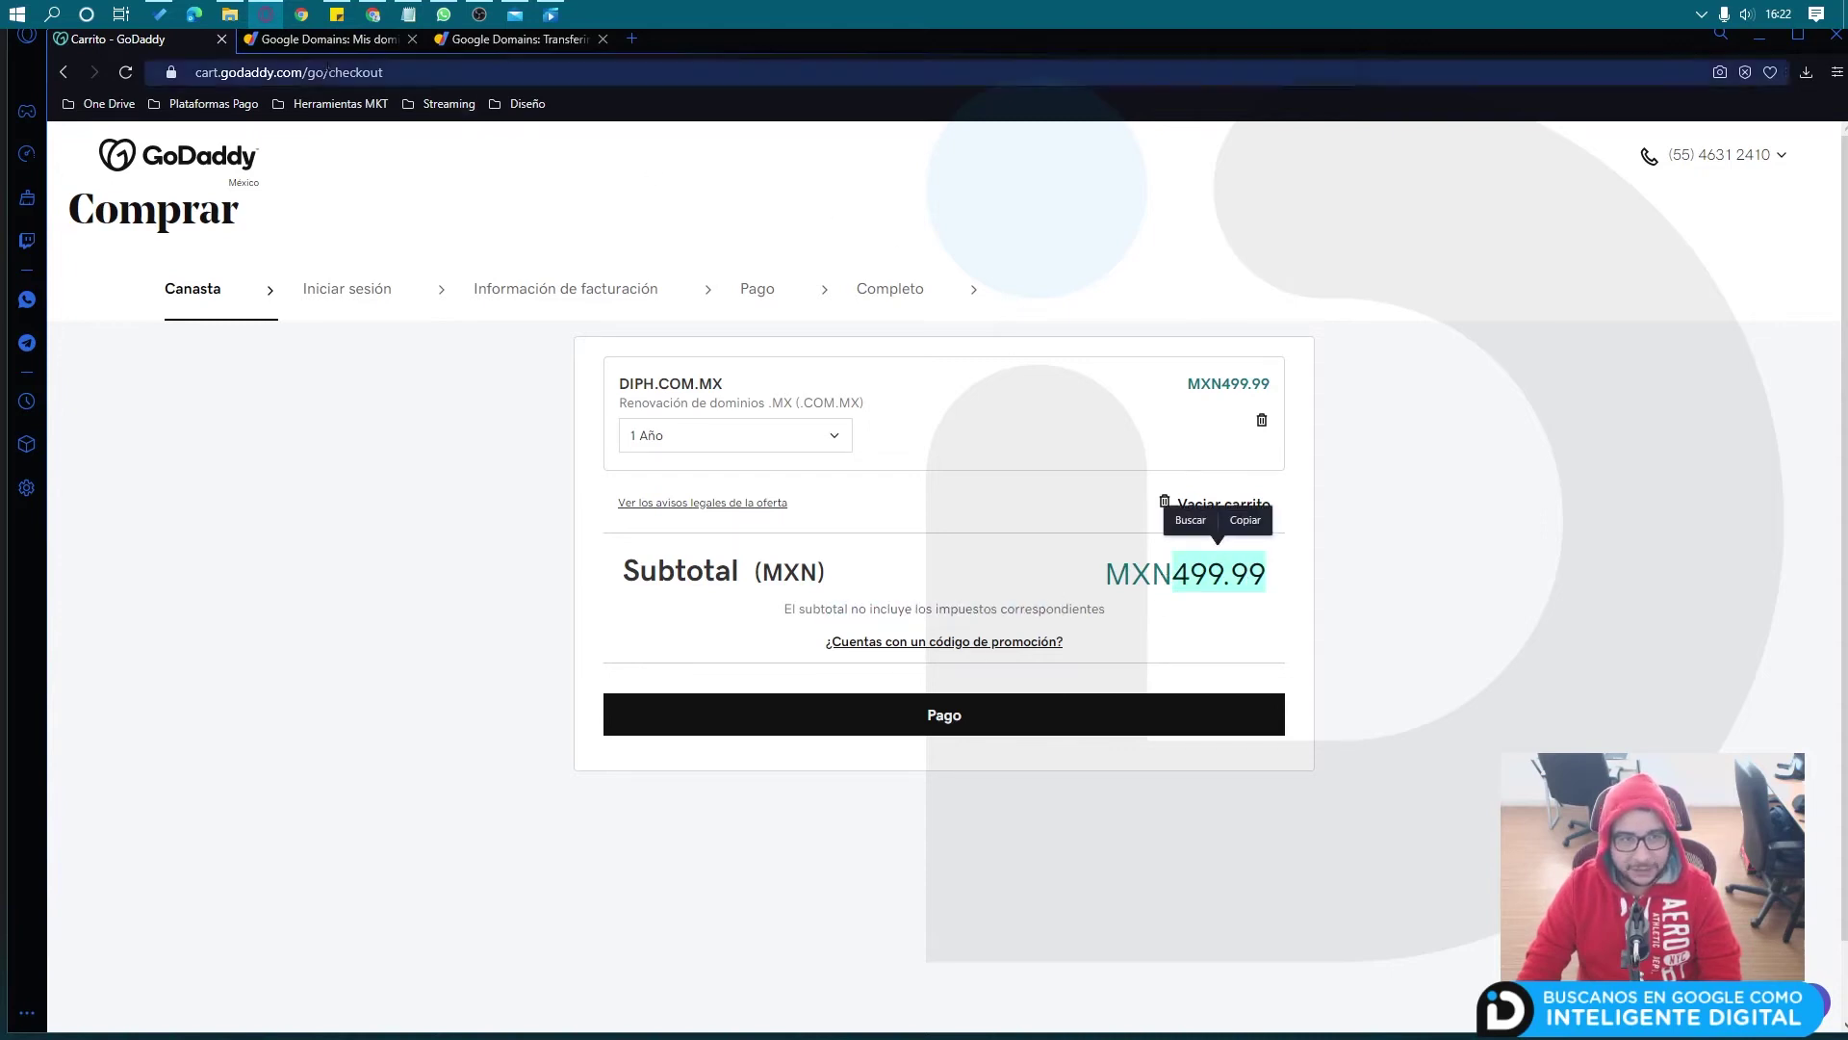
{"action": "left_click", "coordinate": [323, 50]}
{"action": "left_click", "coordinate": [520, 39]}
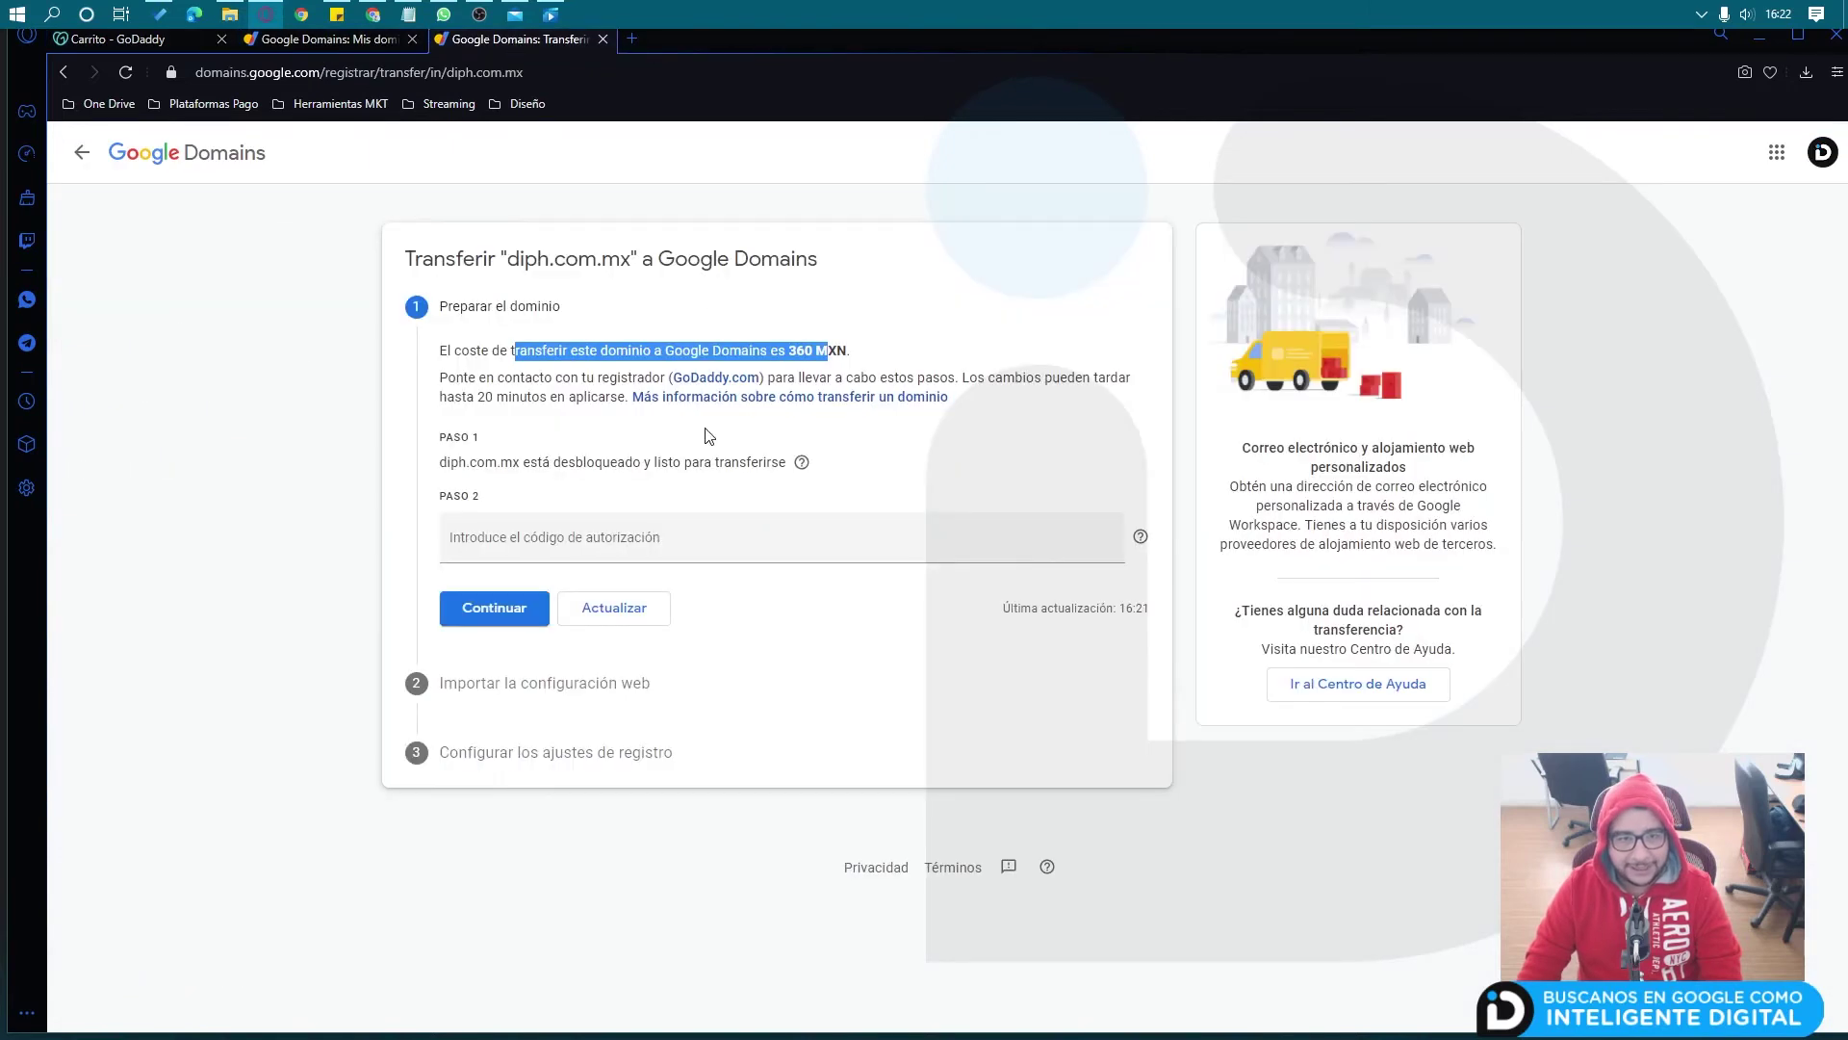
{"action": "left_click", "coordinate": [791, 349]}
{"action": "left_click_drag", "start_coordinate": [788, 351], "coordinate": [828, 352]}
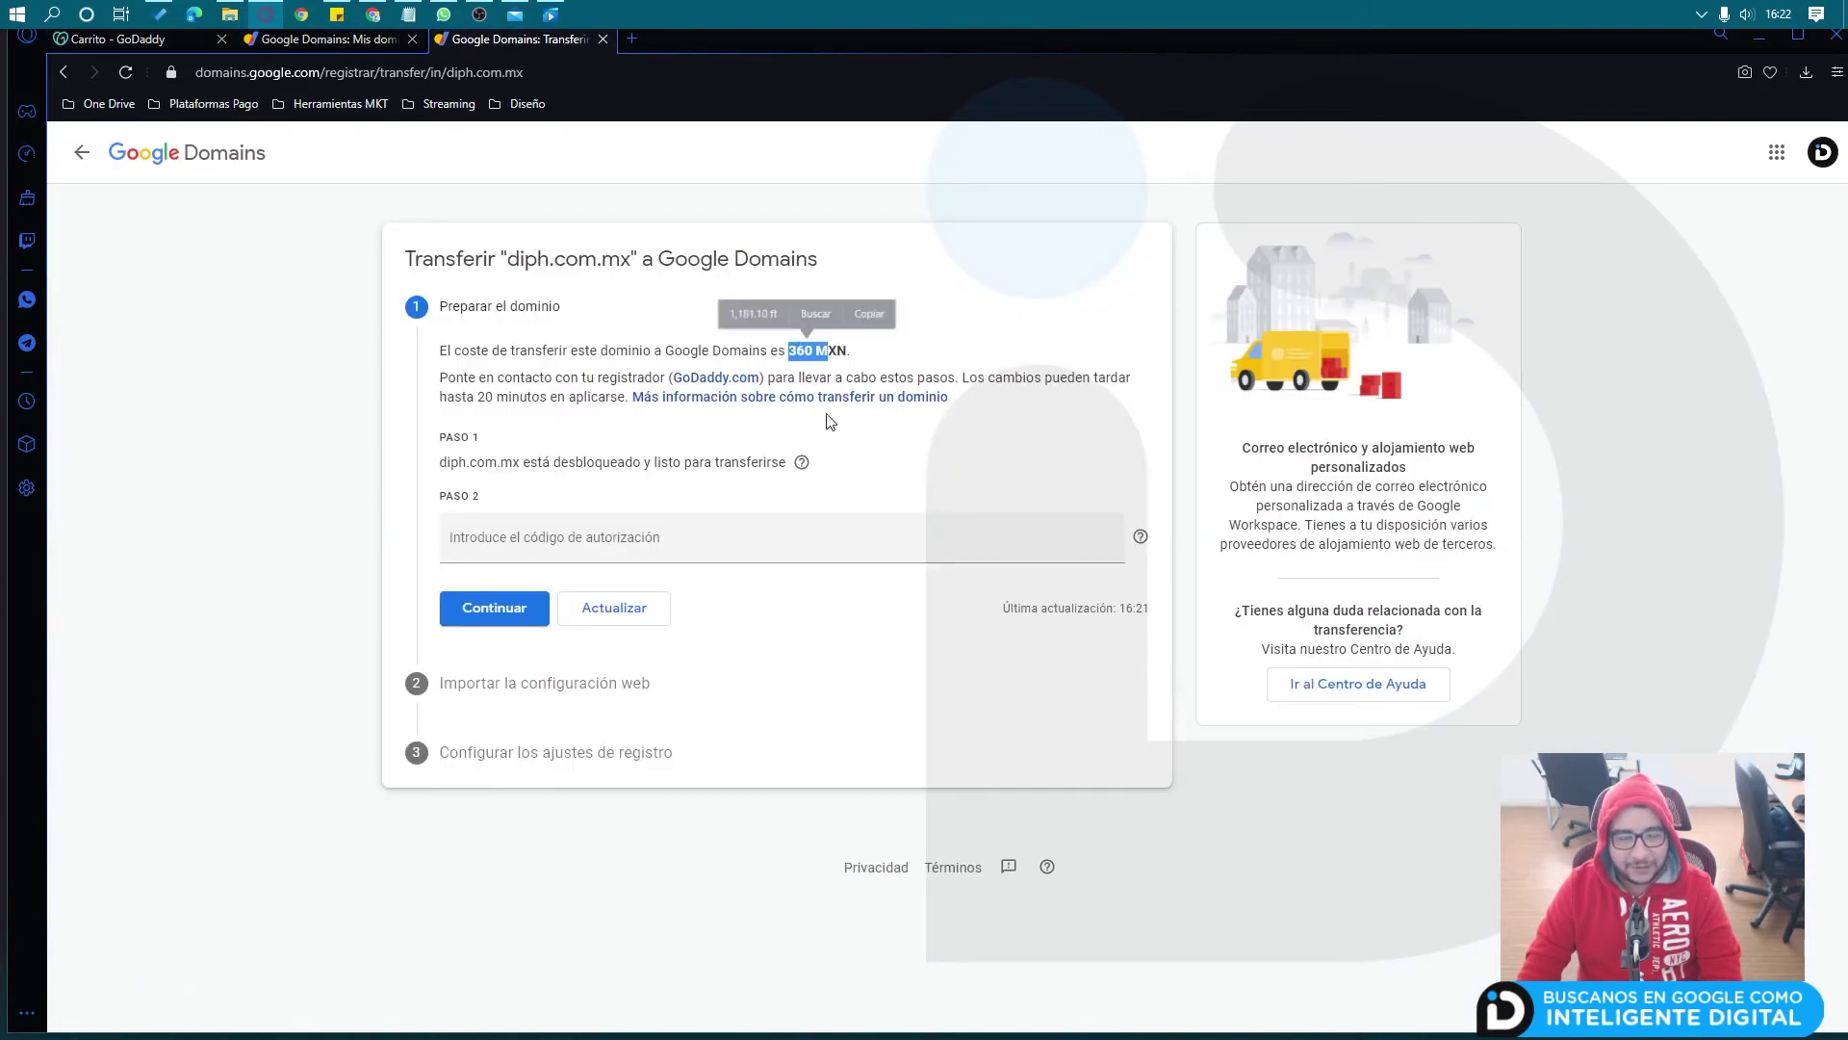
{"action": "left_click", "coordinate": [874, 370]}
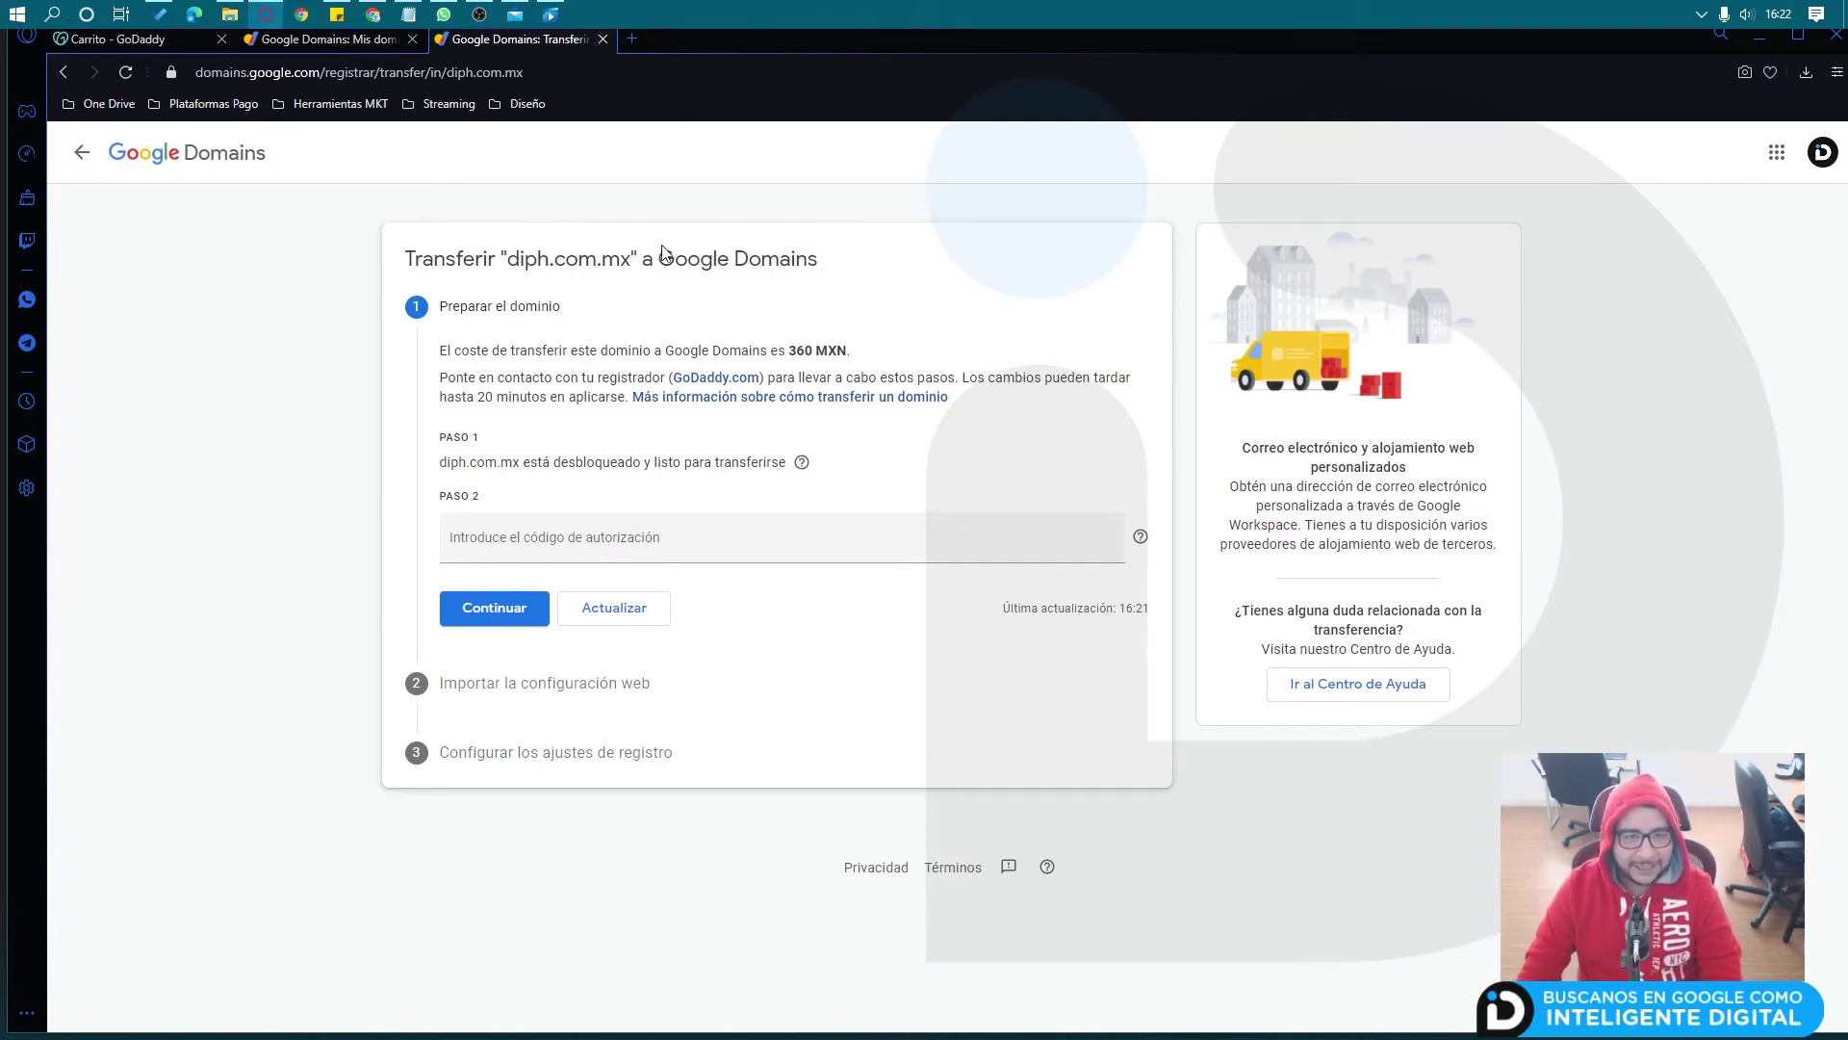
{"action": "left_click_drag", "start_coordinate": [661, 258], "coordinate": [838, 242]}
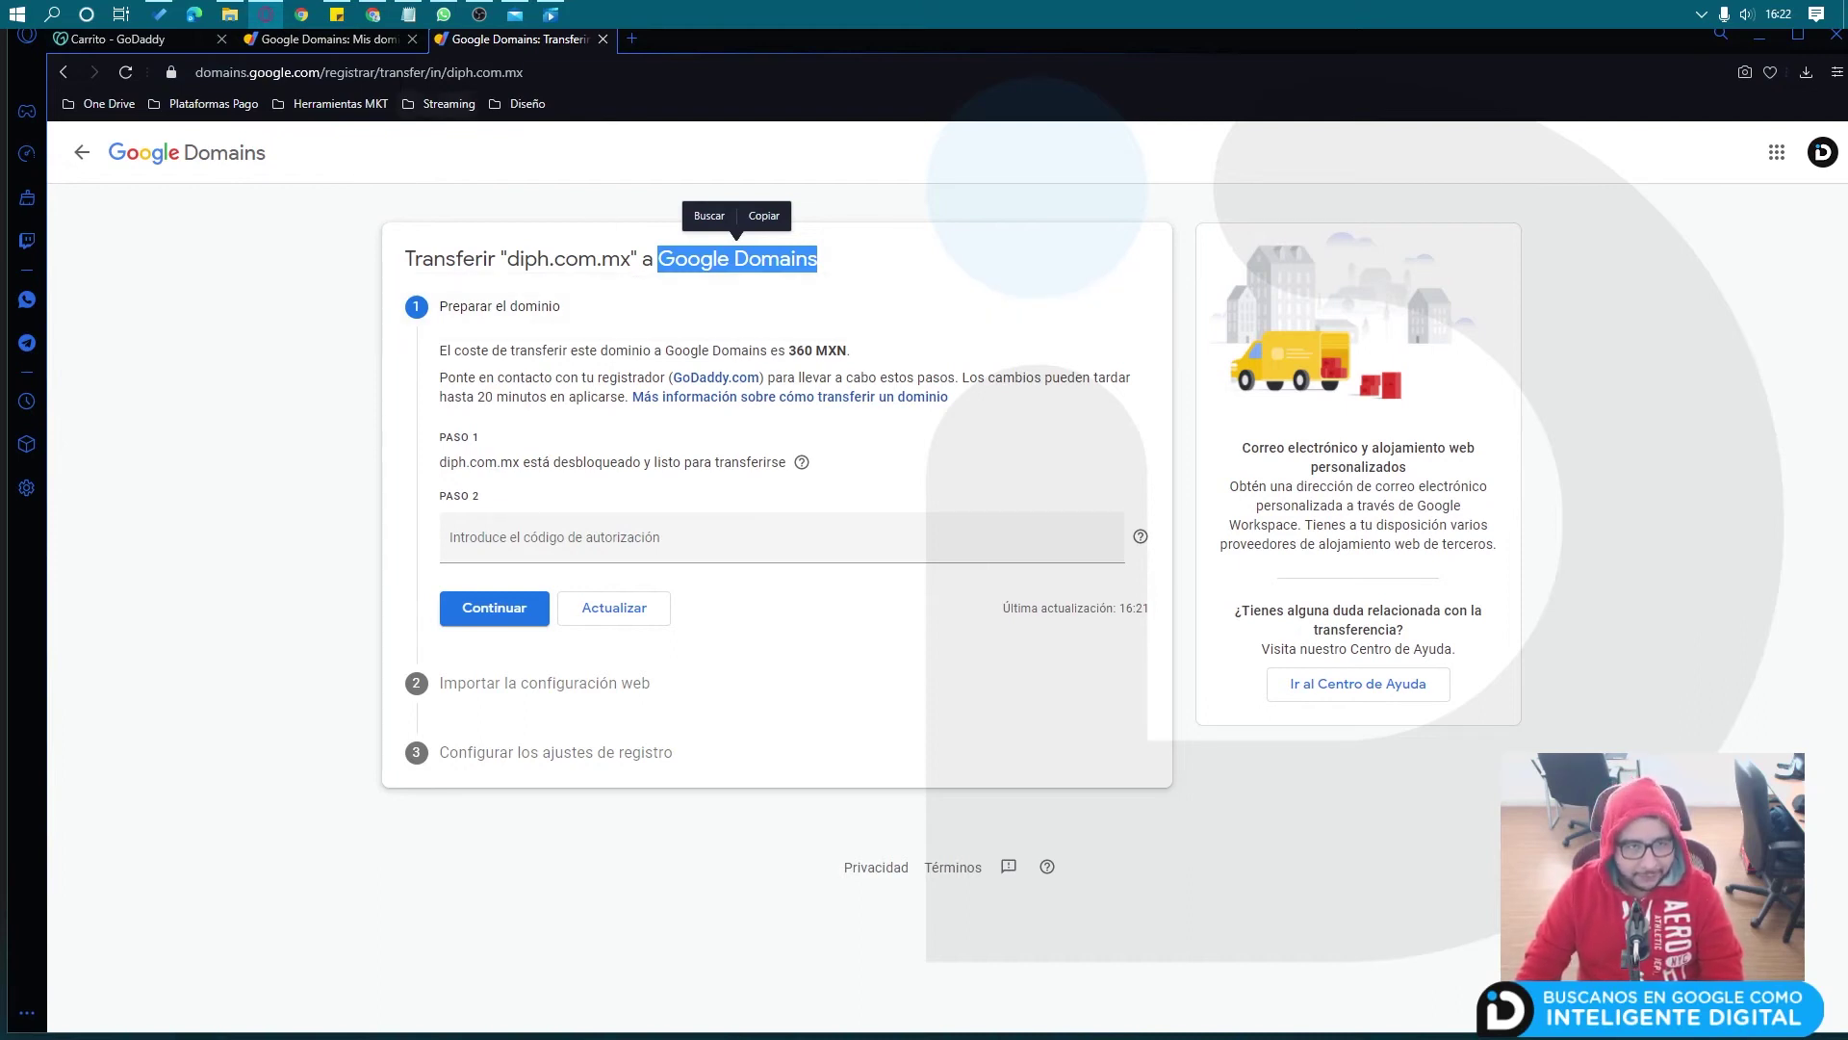
{"action": "left_click", "coordinate": [171, 43]}
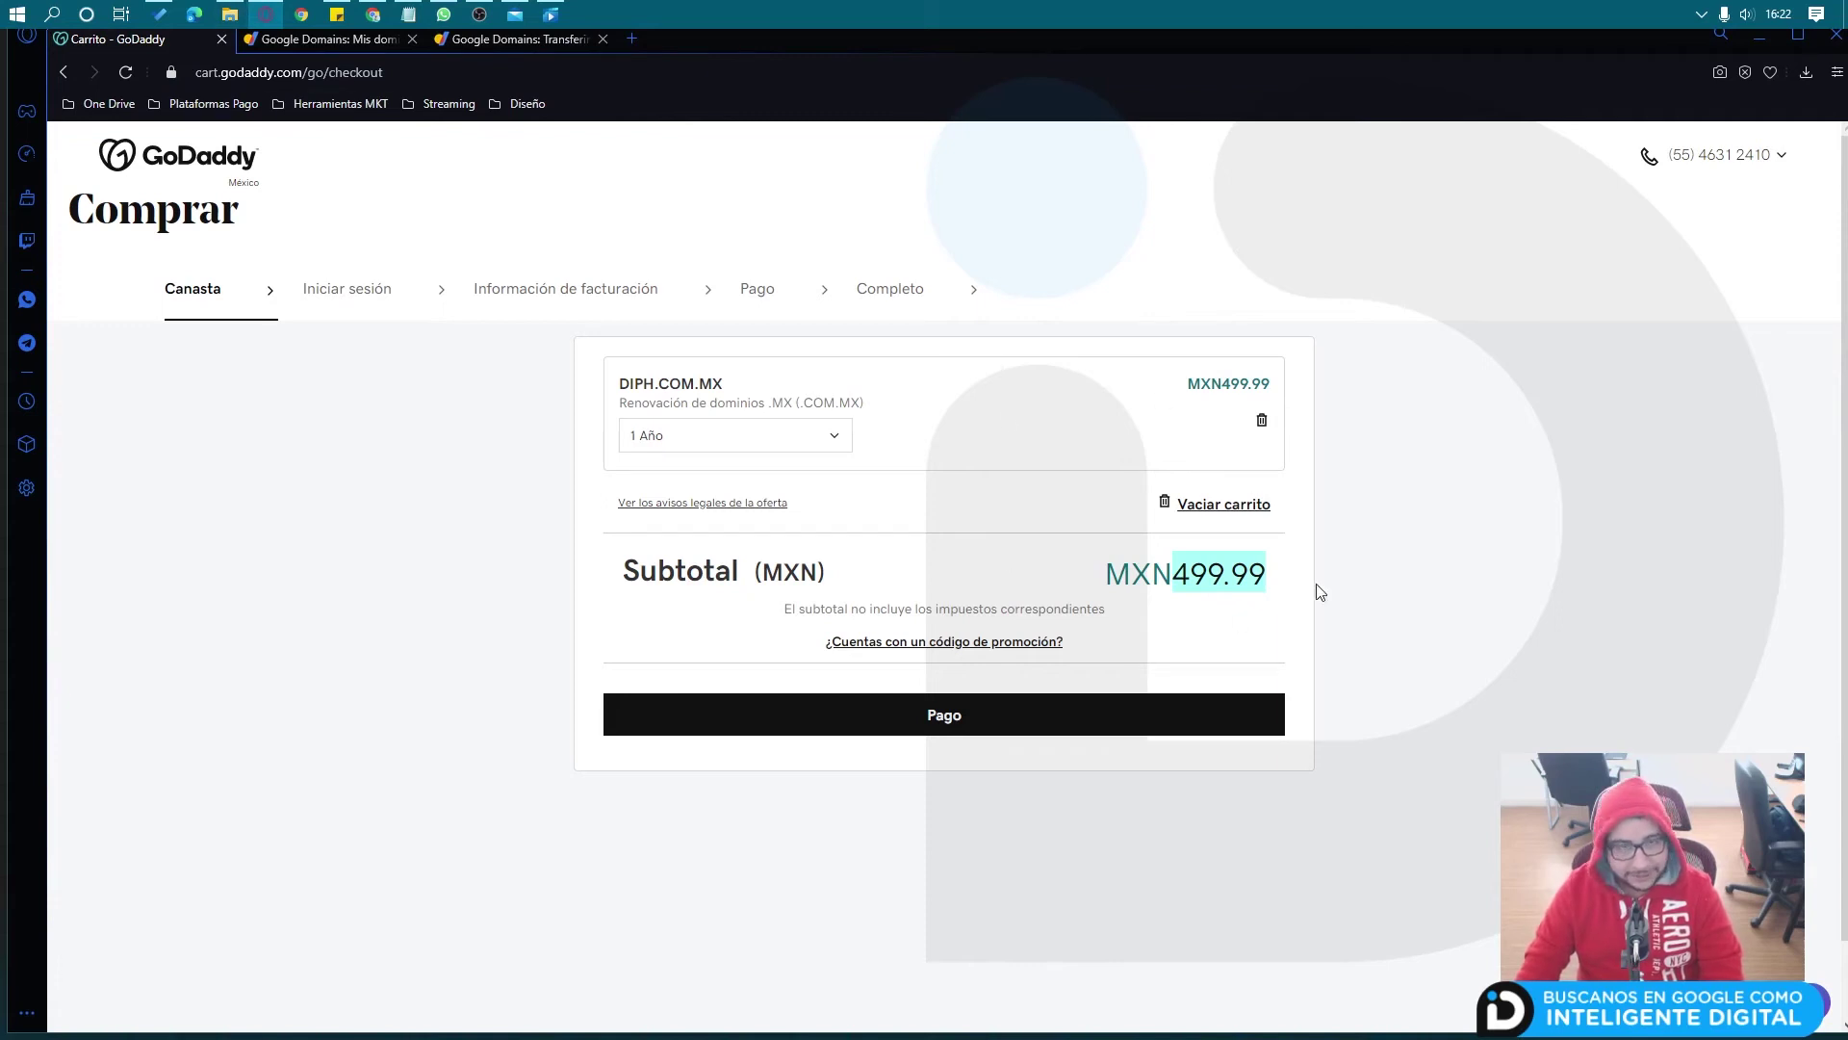
{"action": "left_click", "coordinate": [1219, 563]}
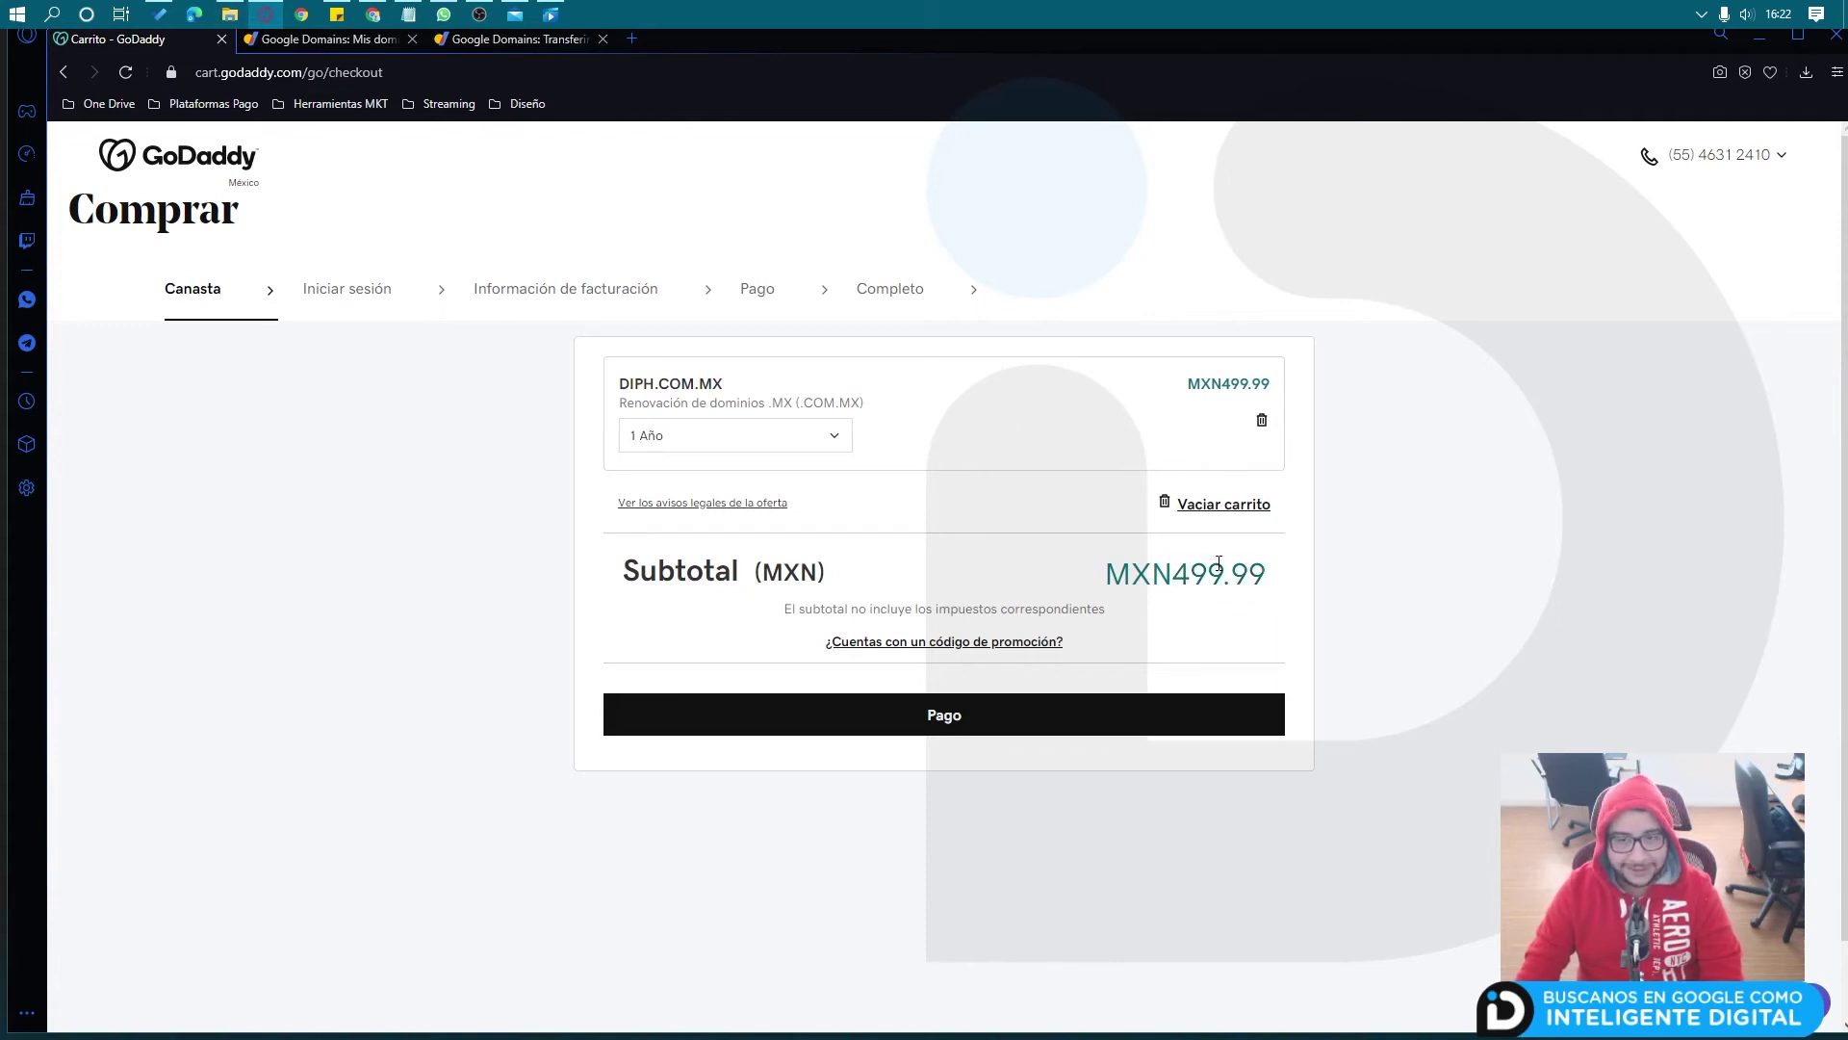
{"action": "left_click", "coordinate": [1778, 14]}
{"action": "left_click", "coordinate": [1280, 320]}
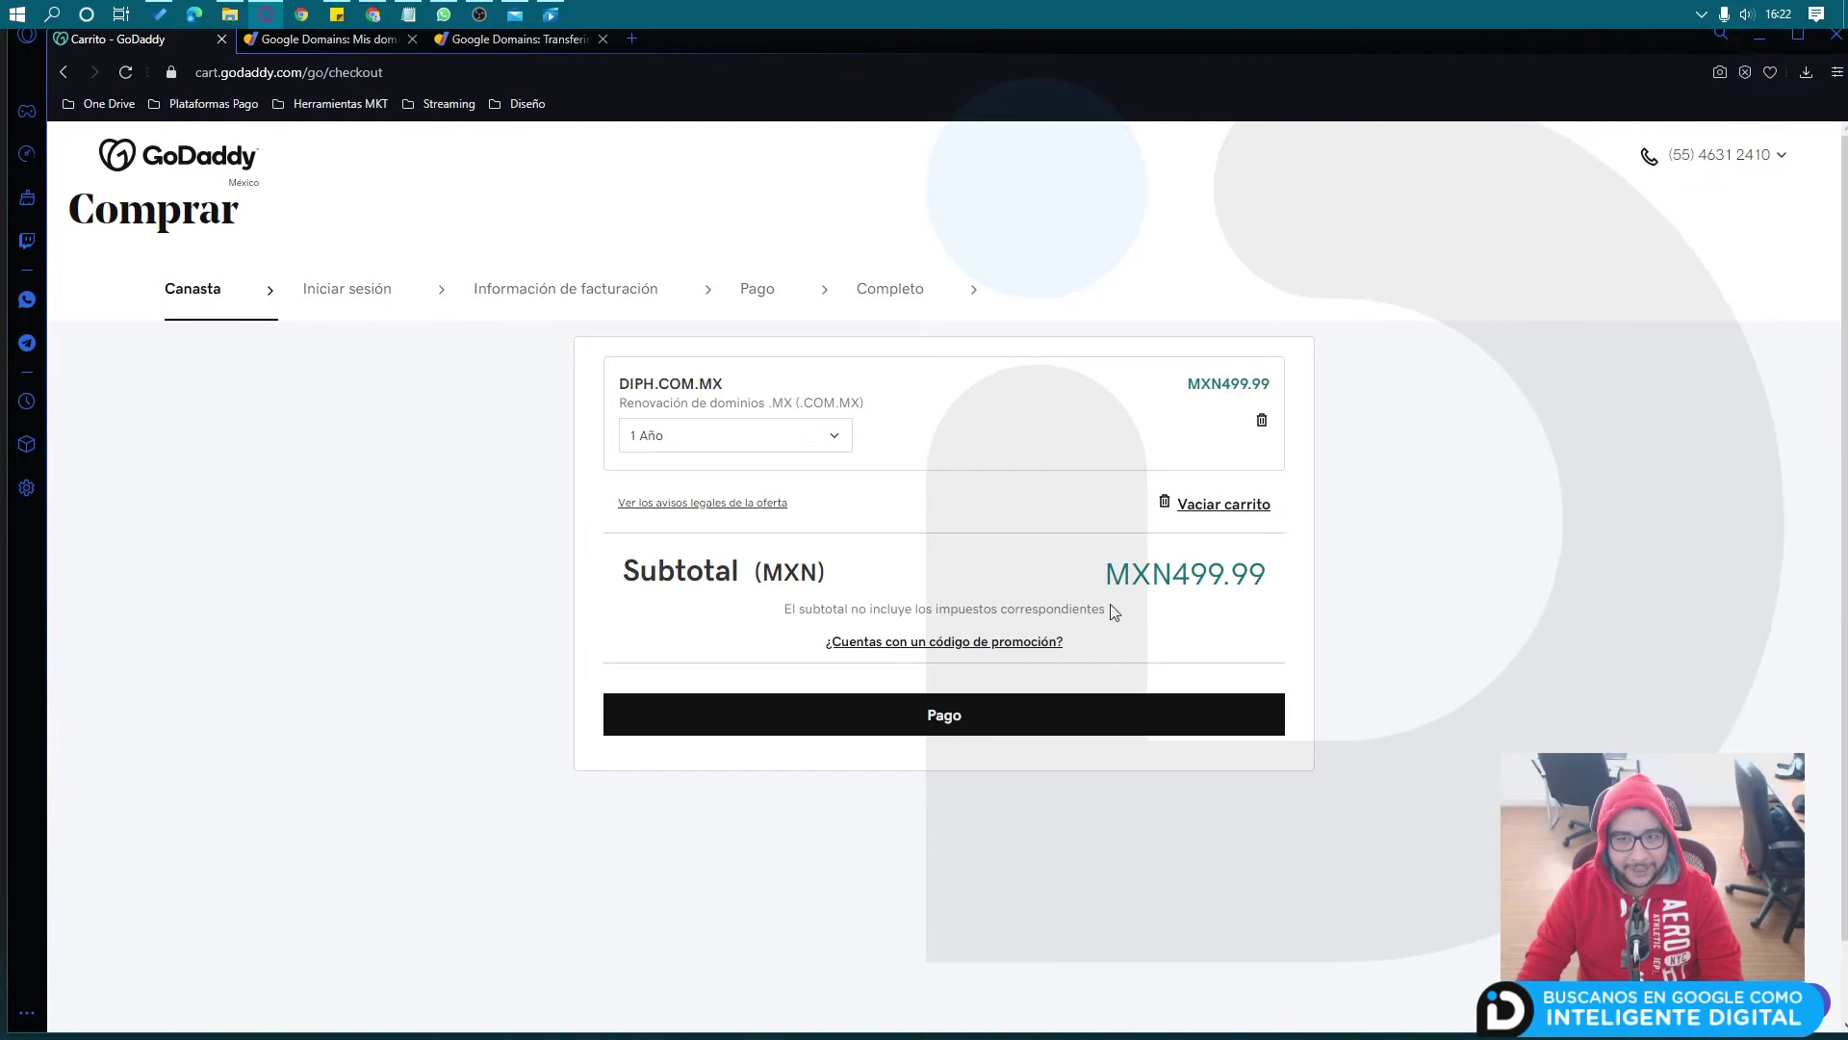
Step: Return to the Google Domains transfer form, paste the domain's authorization code and continue to the web configuration import
{"action": "left_click", "coordinate": [275, 42]}
{"action": "left_click", "coordinate": [500, 46]}
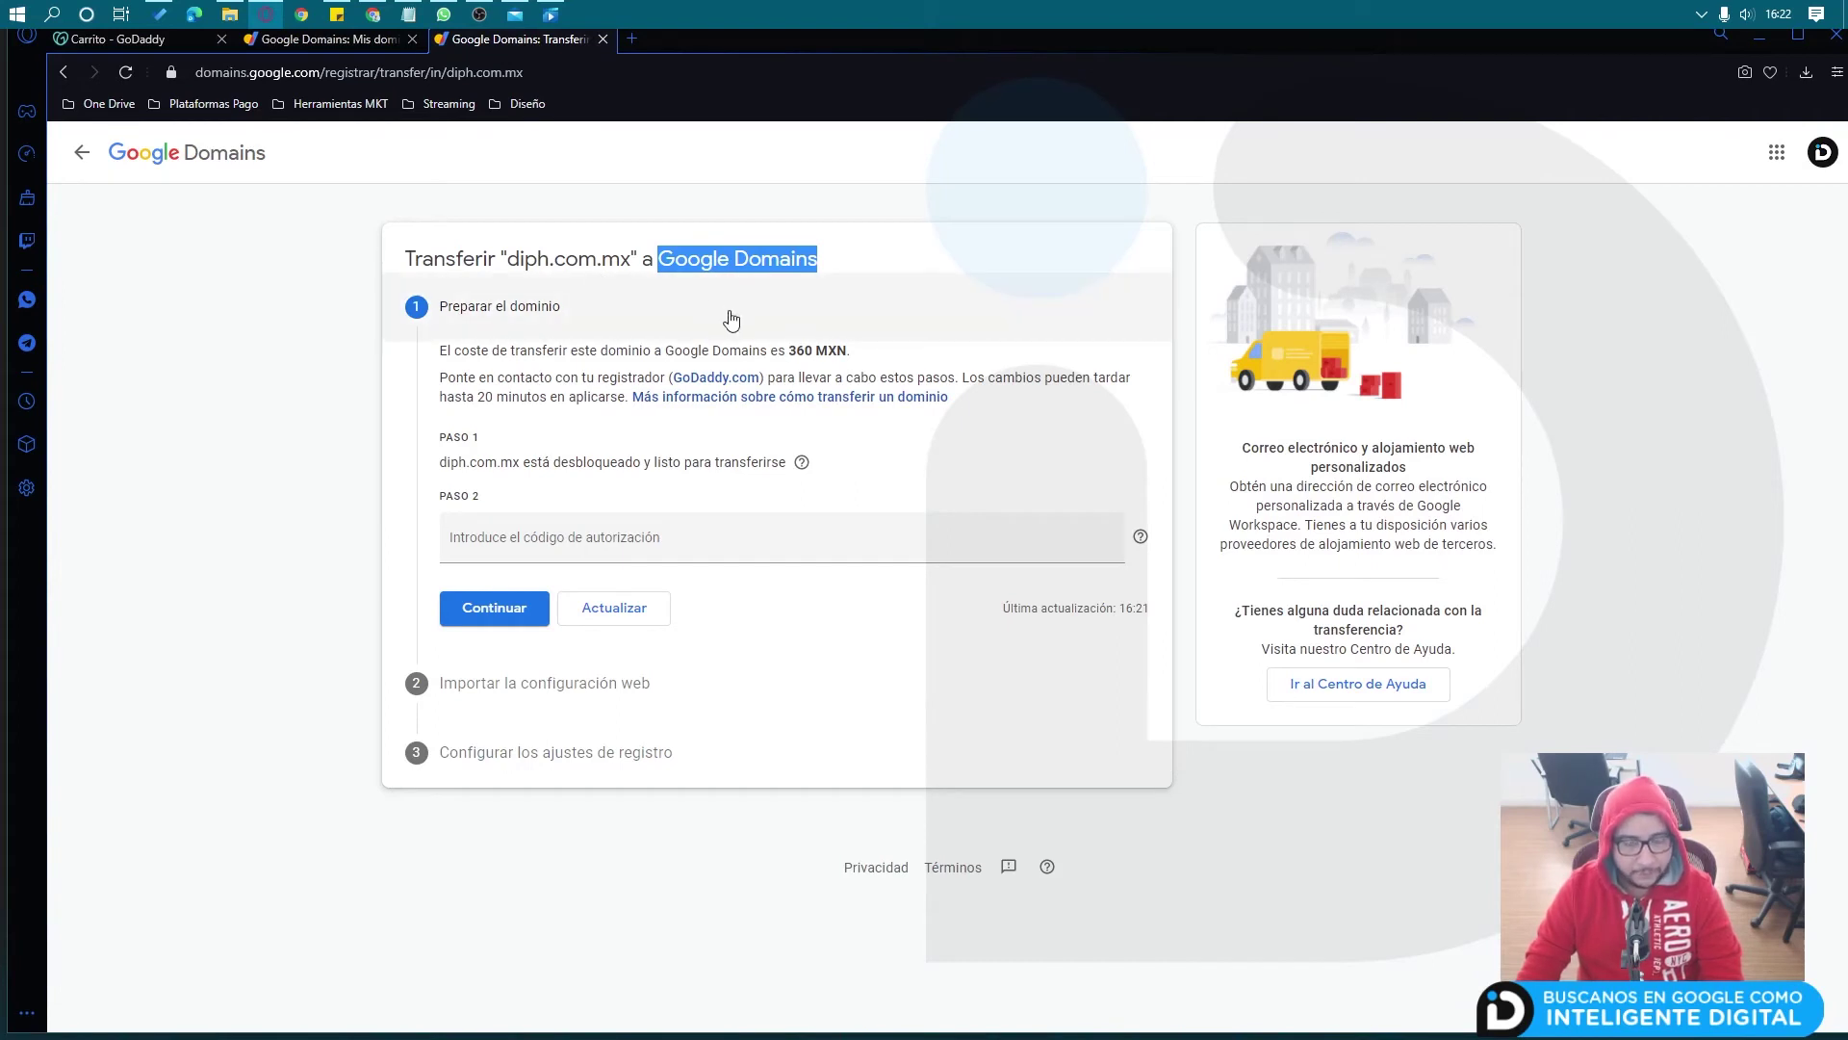
{"action": "left_click", "coordinate": [585, 543]}
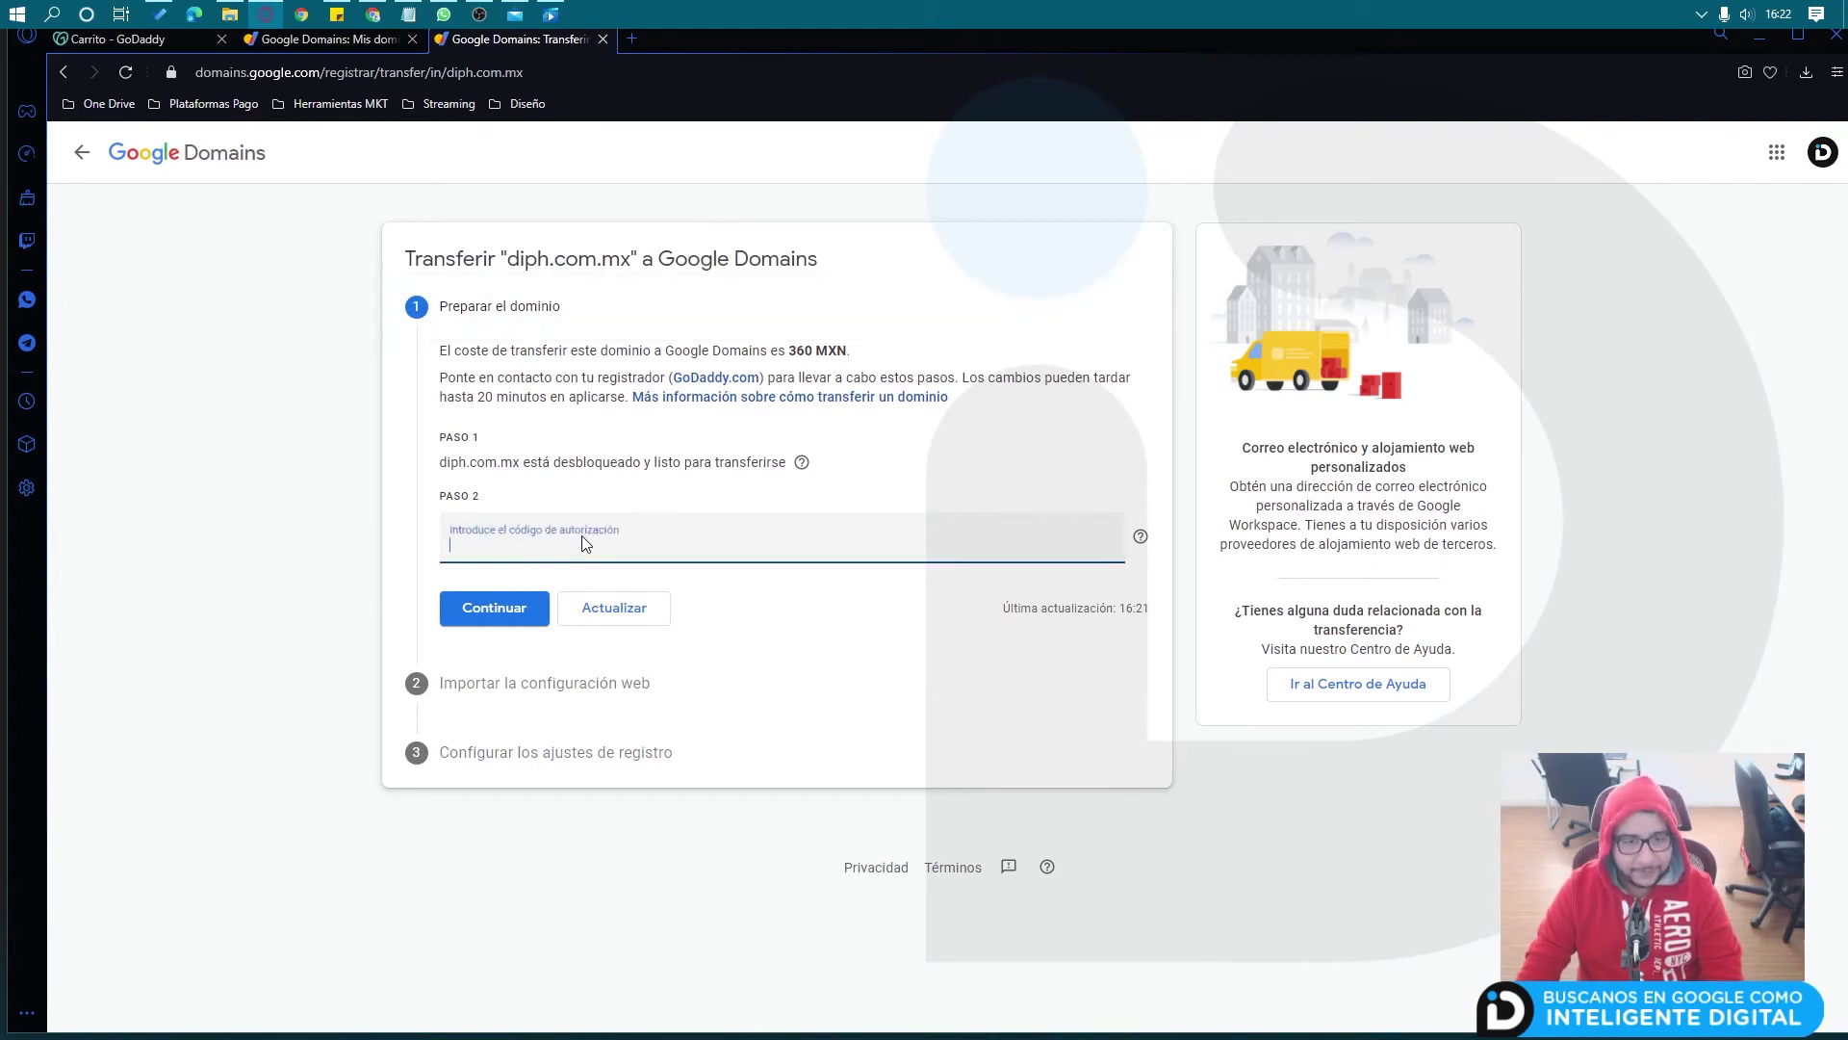
{"action": "right_click", "coordinate": [510, 543]}
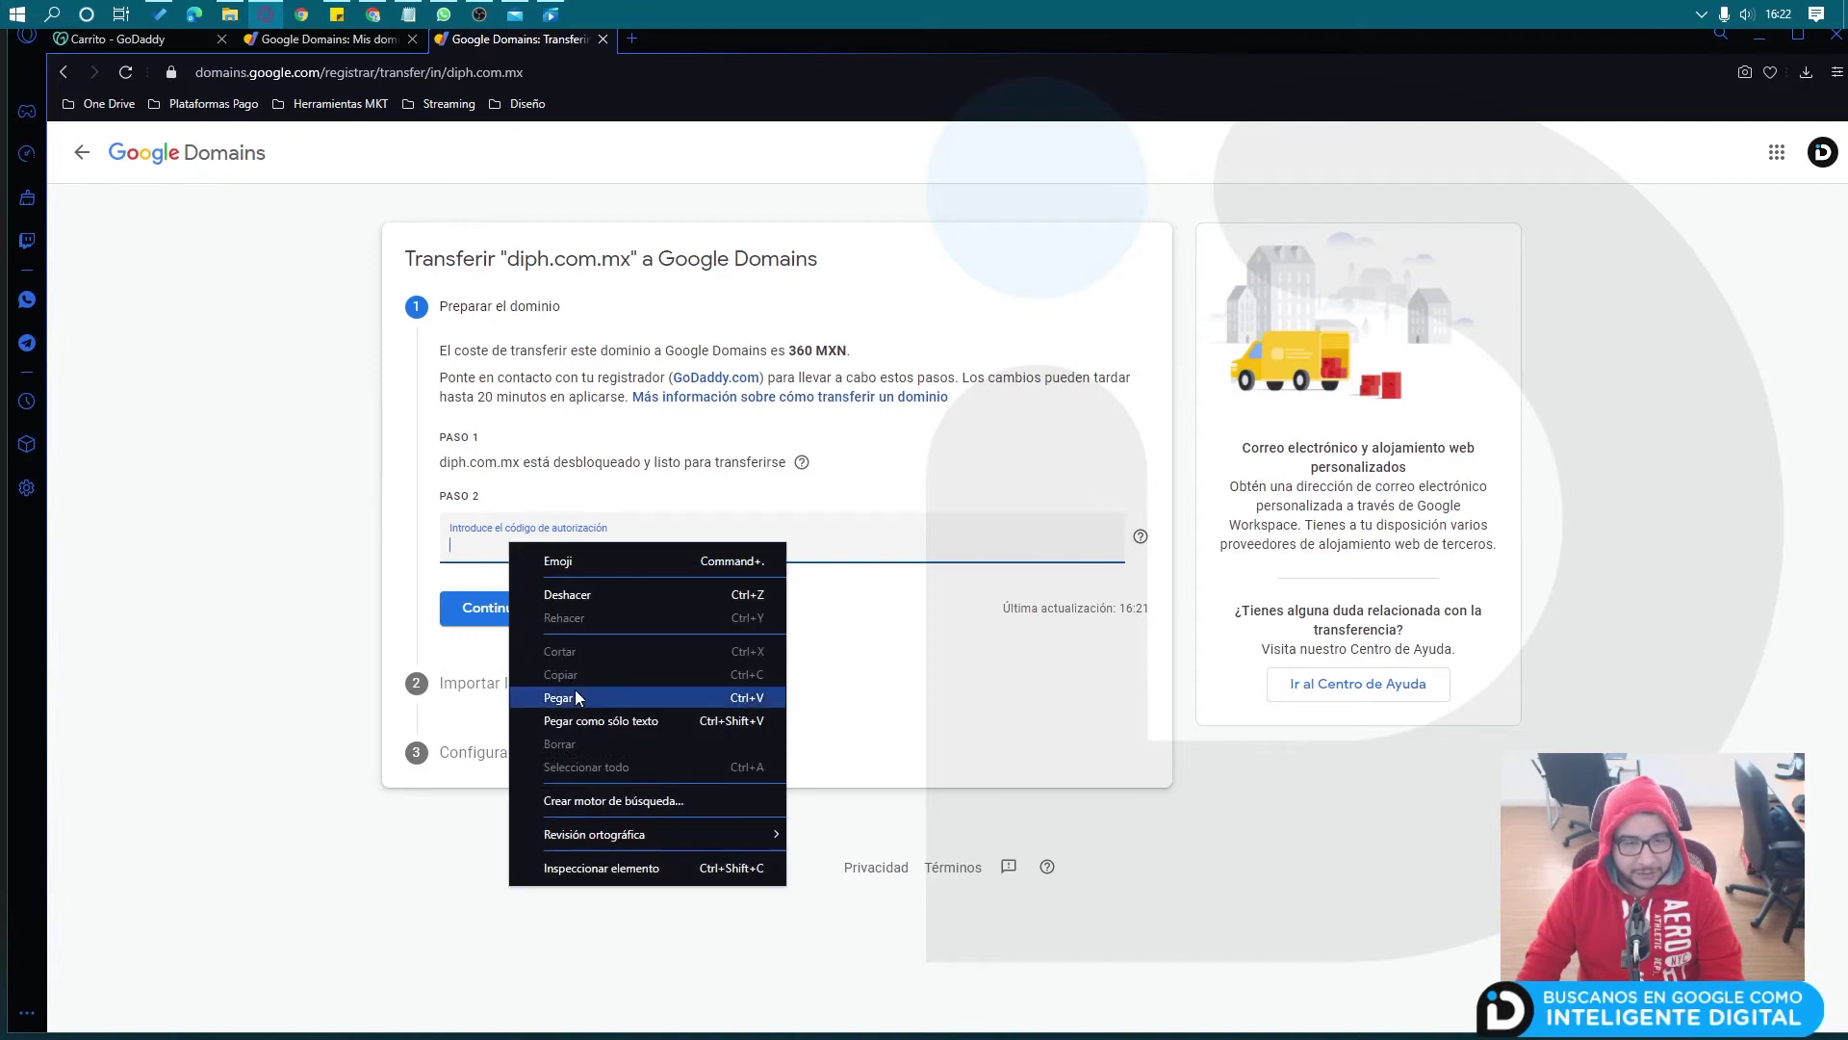
{"action": "left_click", "coordinate": [575, 696]}
{"action": "right_click", "coordinate": [544, 545]}
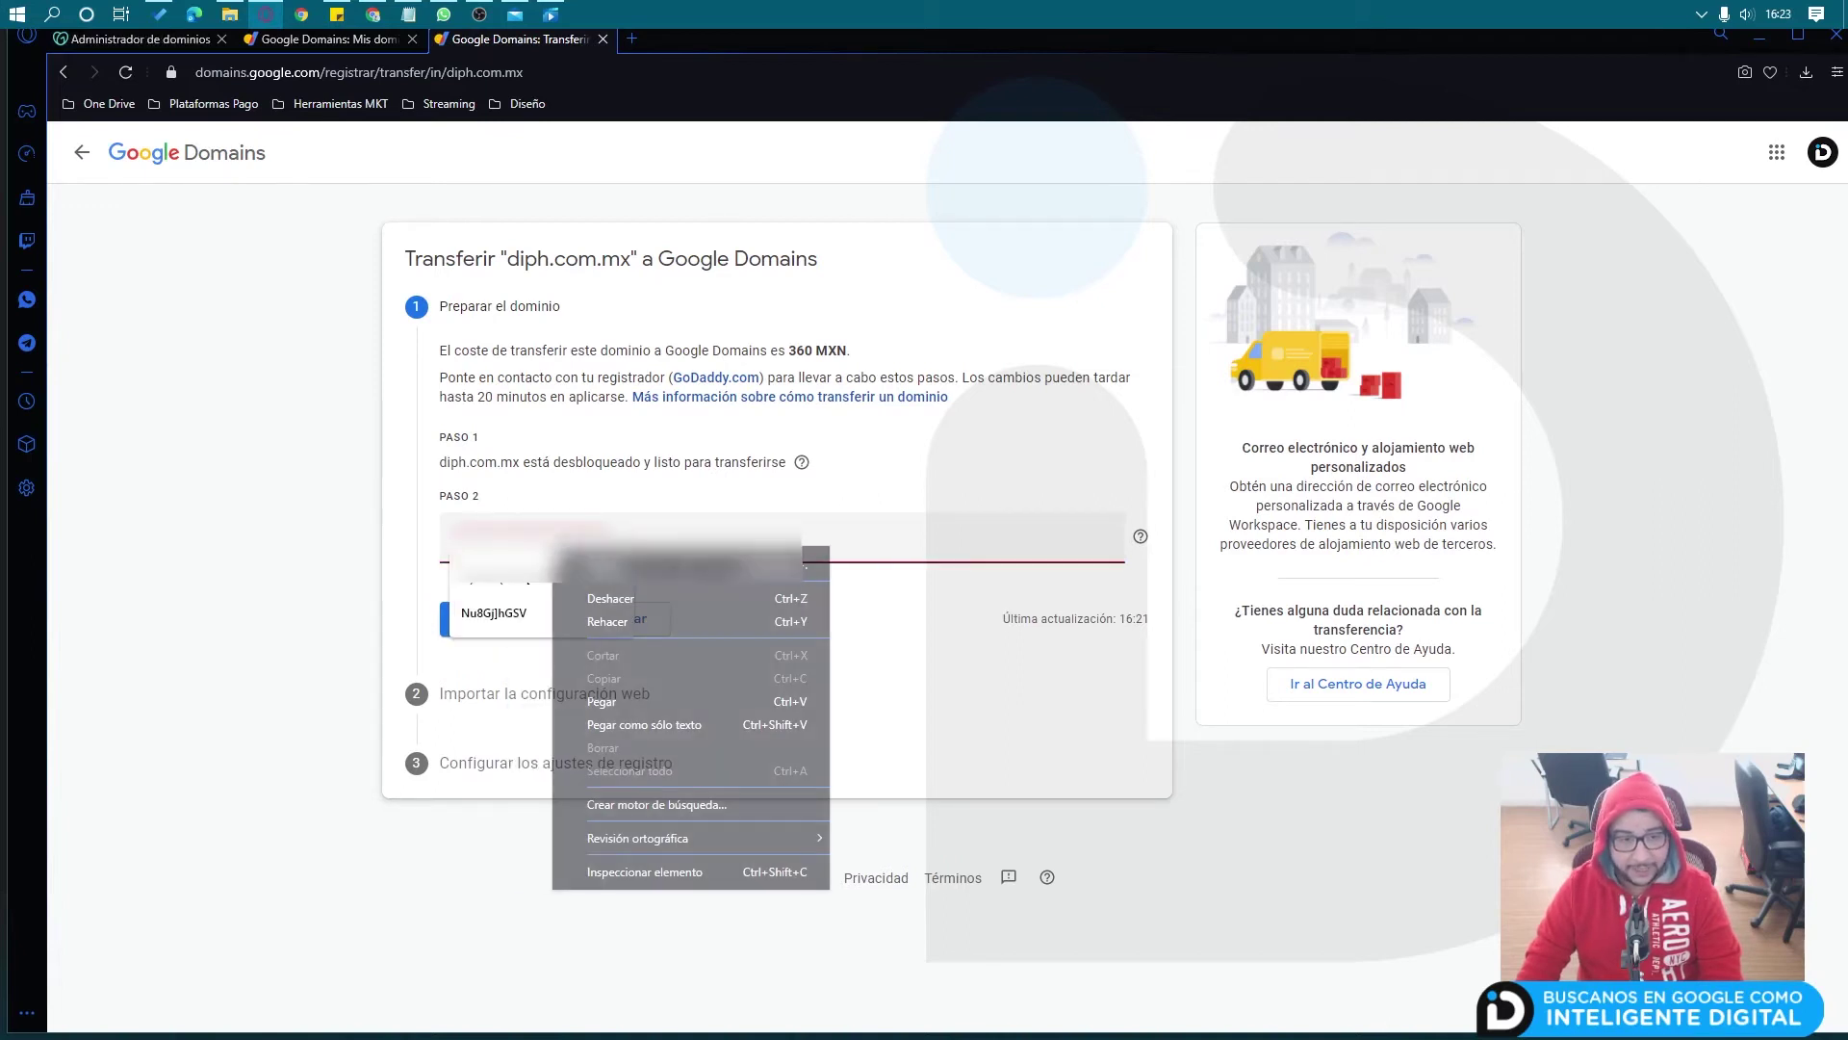
{"action": "left_click", "coordinate": [630, 703]}
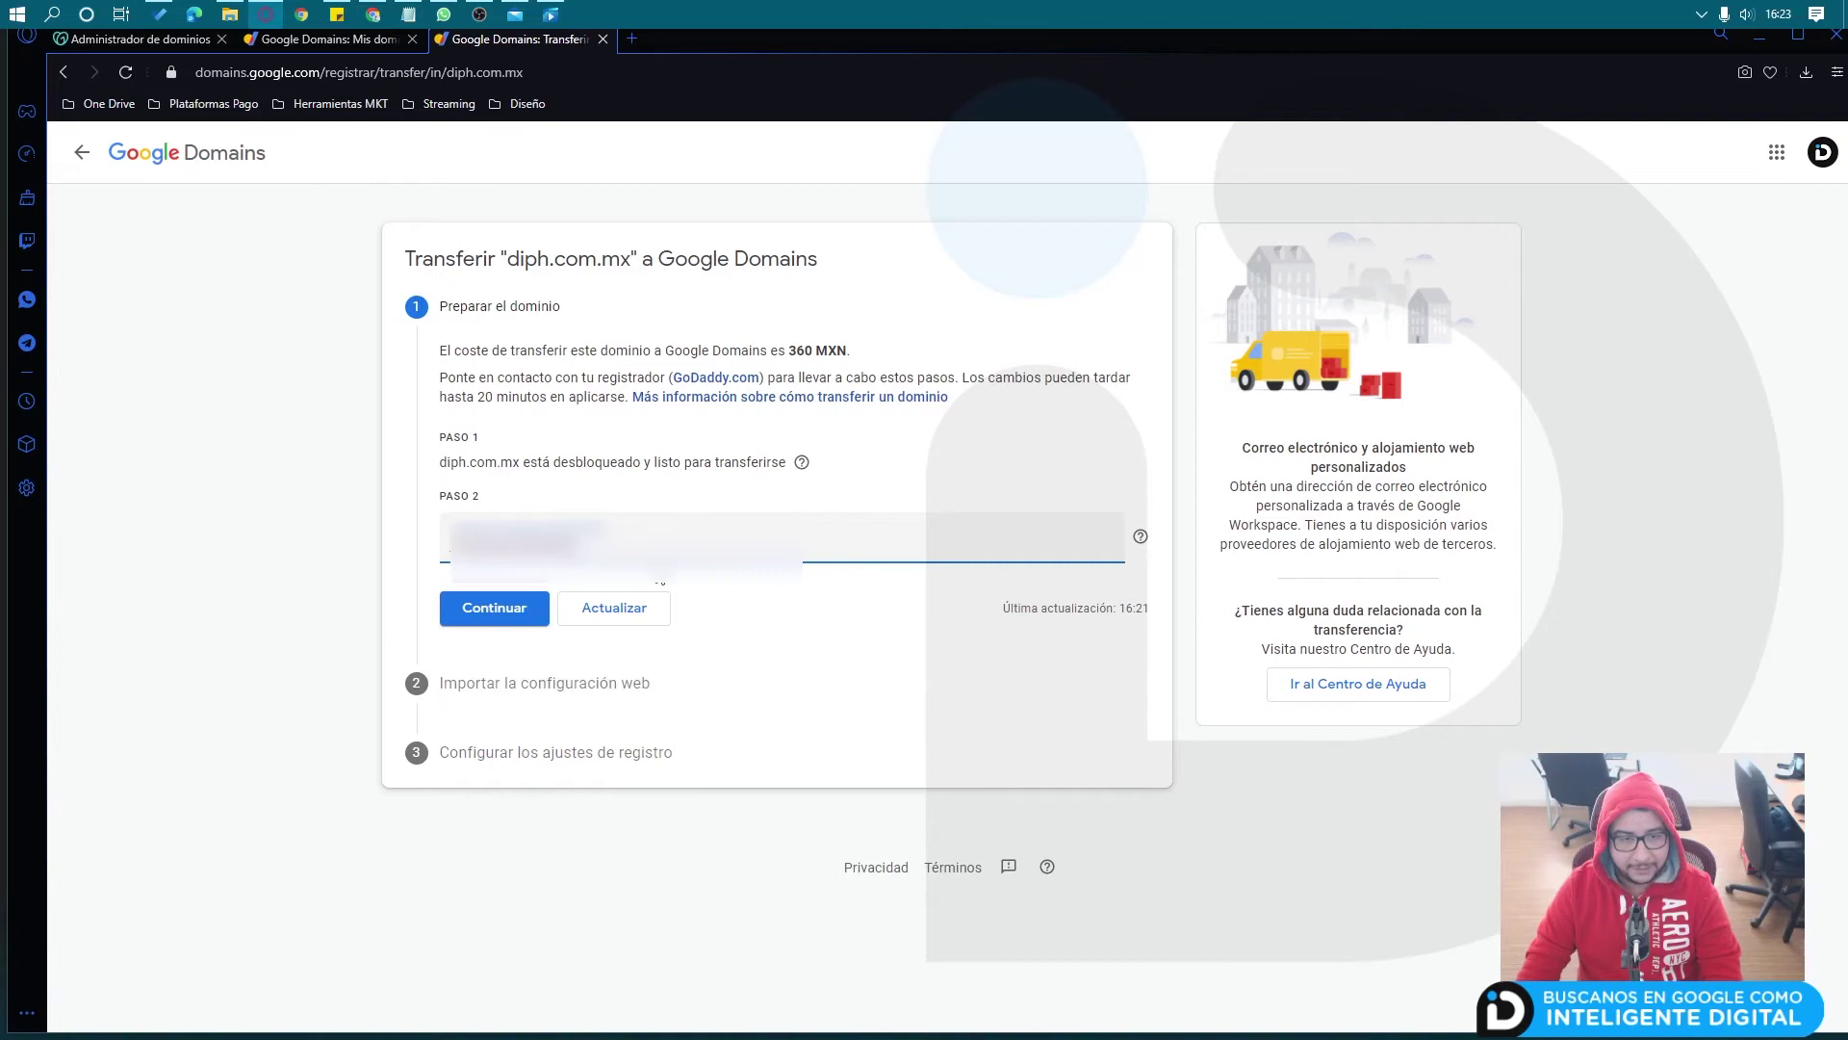
{"action": "left_click", "coordinate": [511, 610]}
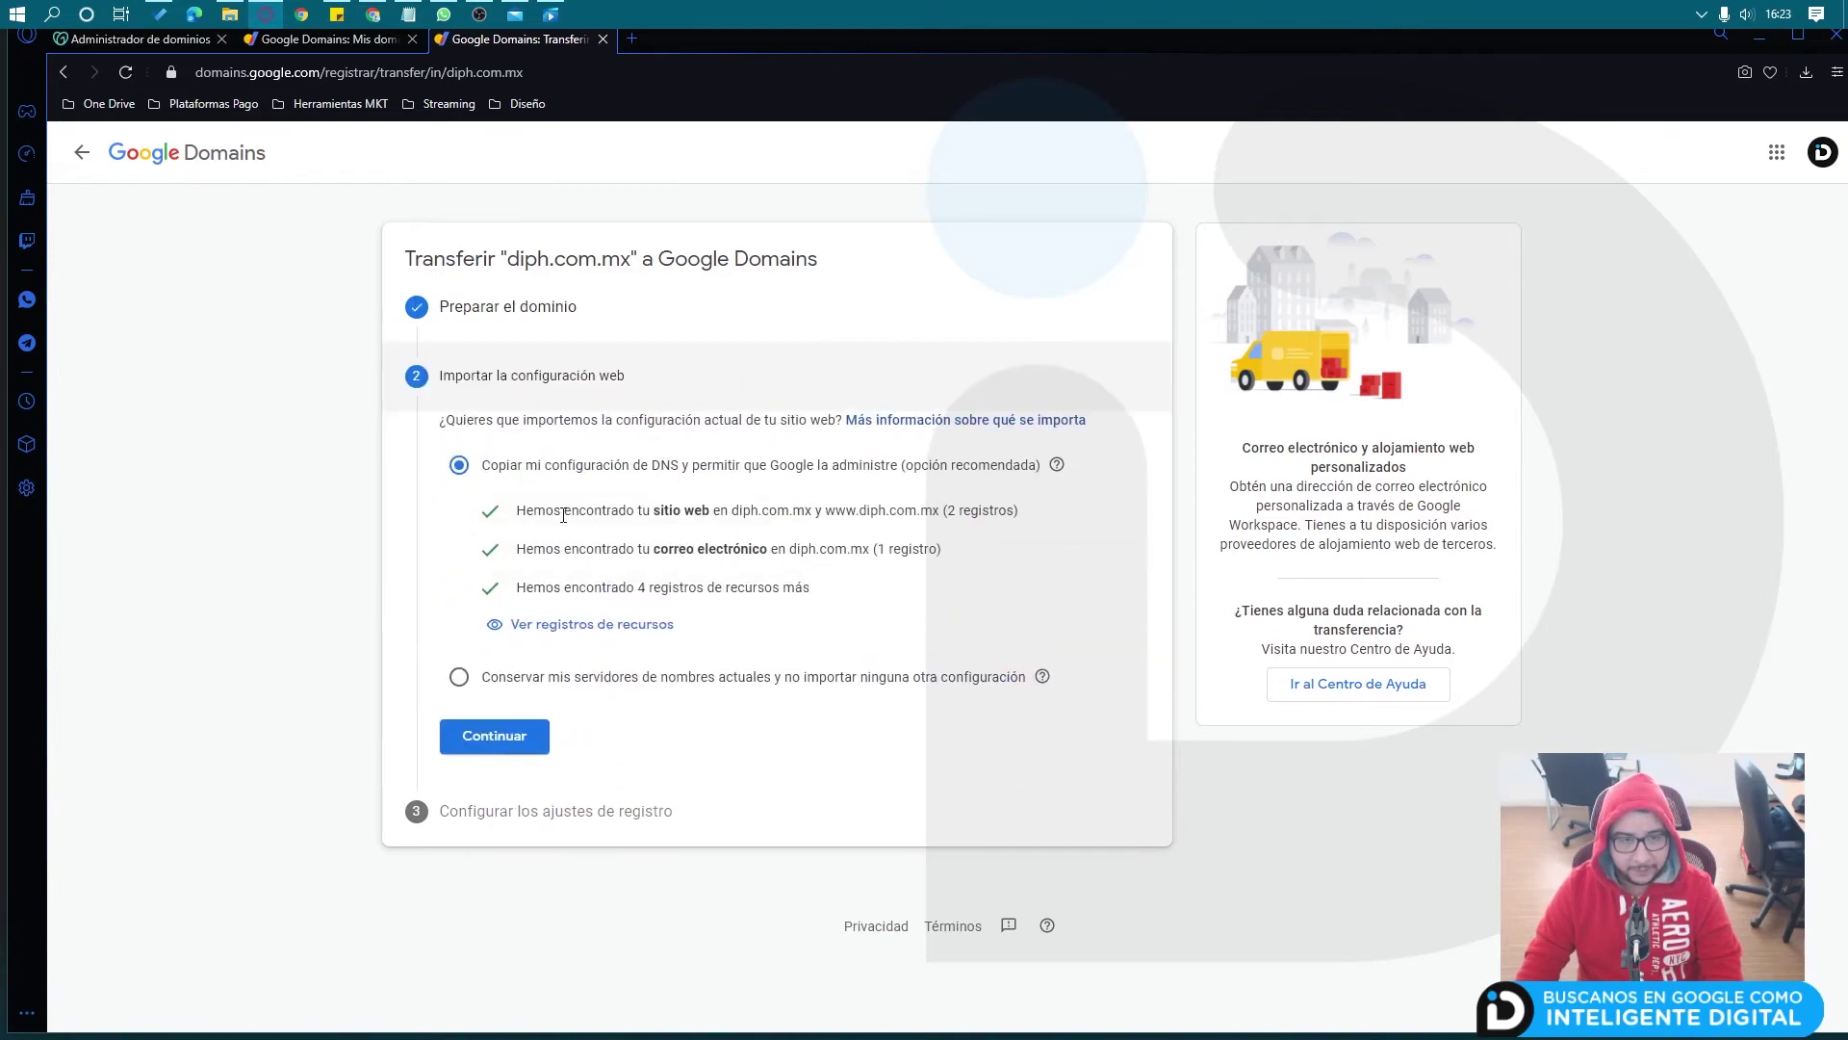
Step: Choose to keep the current name servers without importing any other configuration, and continue to the registration settings
{"action": "left_click_drag", "start_coordinate": [523, 516], "coordinate": [710, 578]}
{"action": "left_click", "coordinate": [711, 574]}
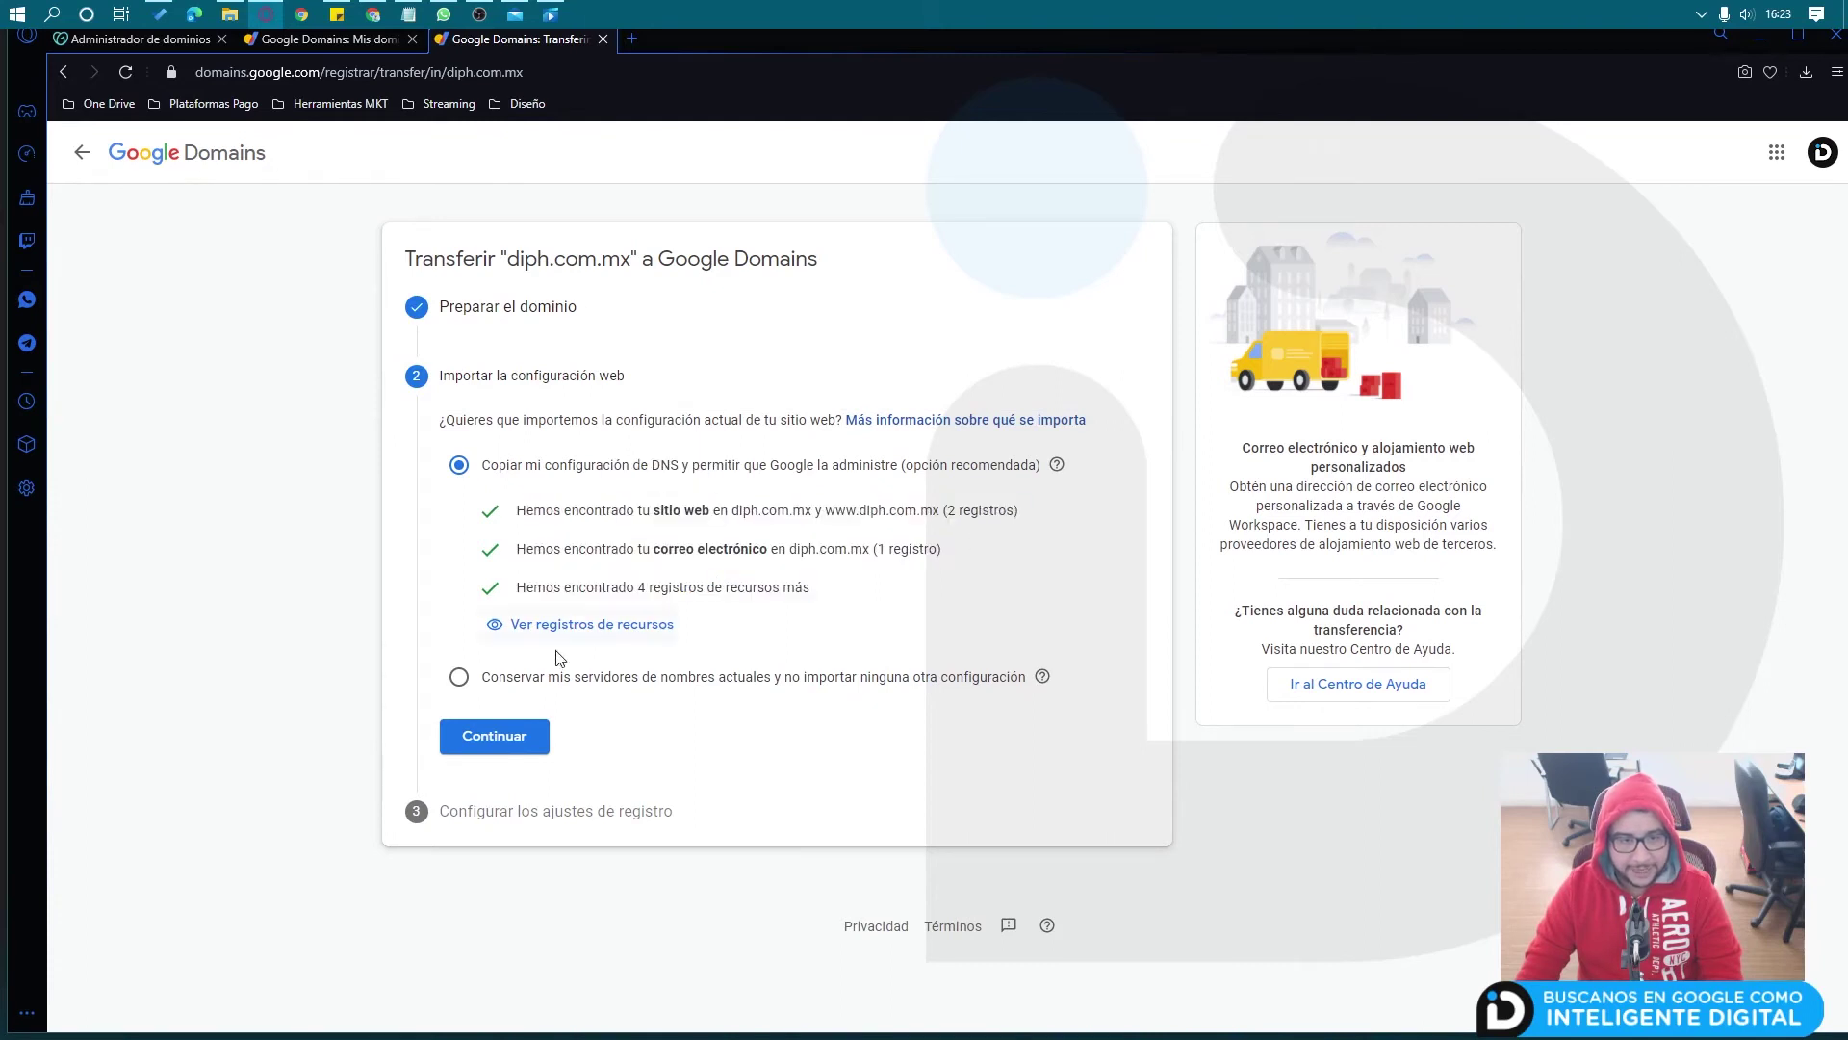
{"action": "left_click", "coordinate": [460, 678]}
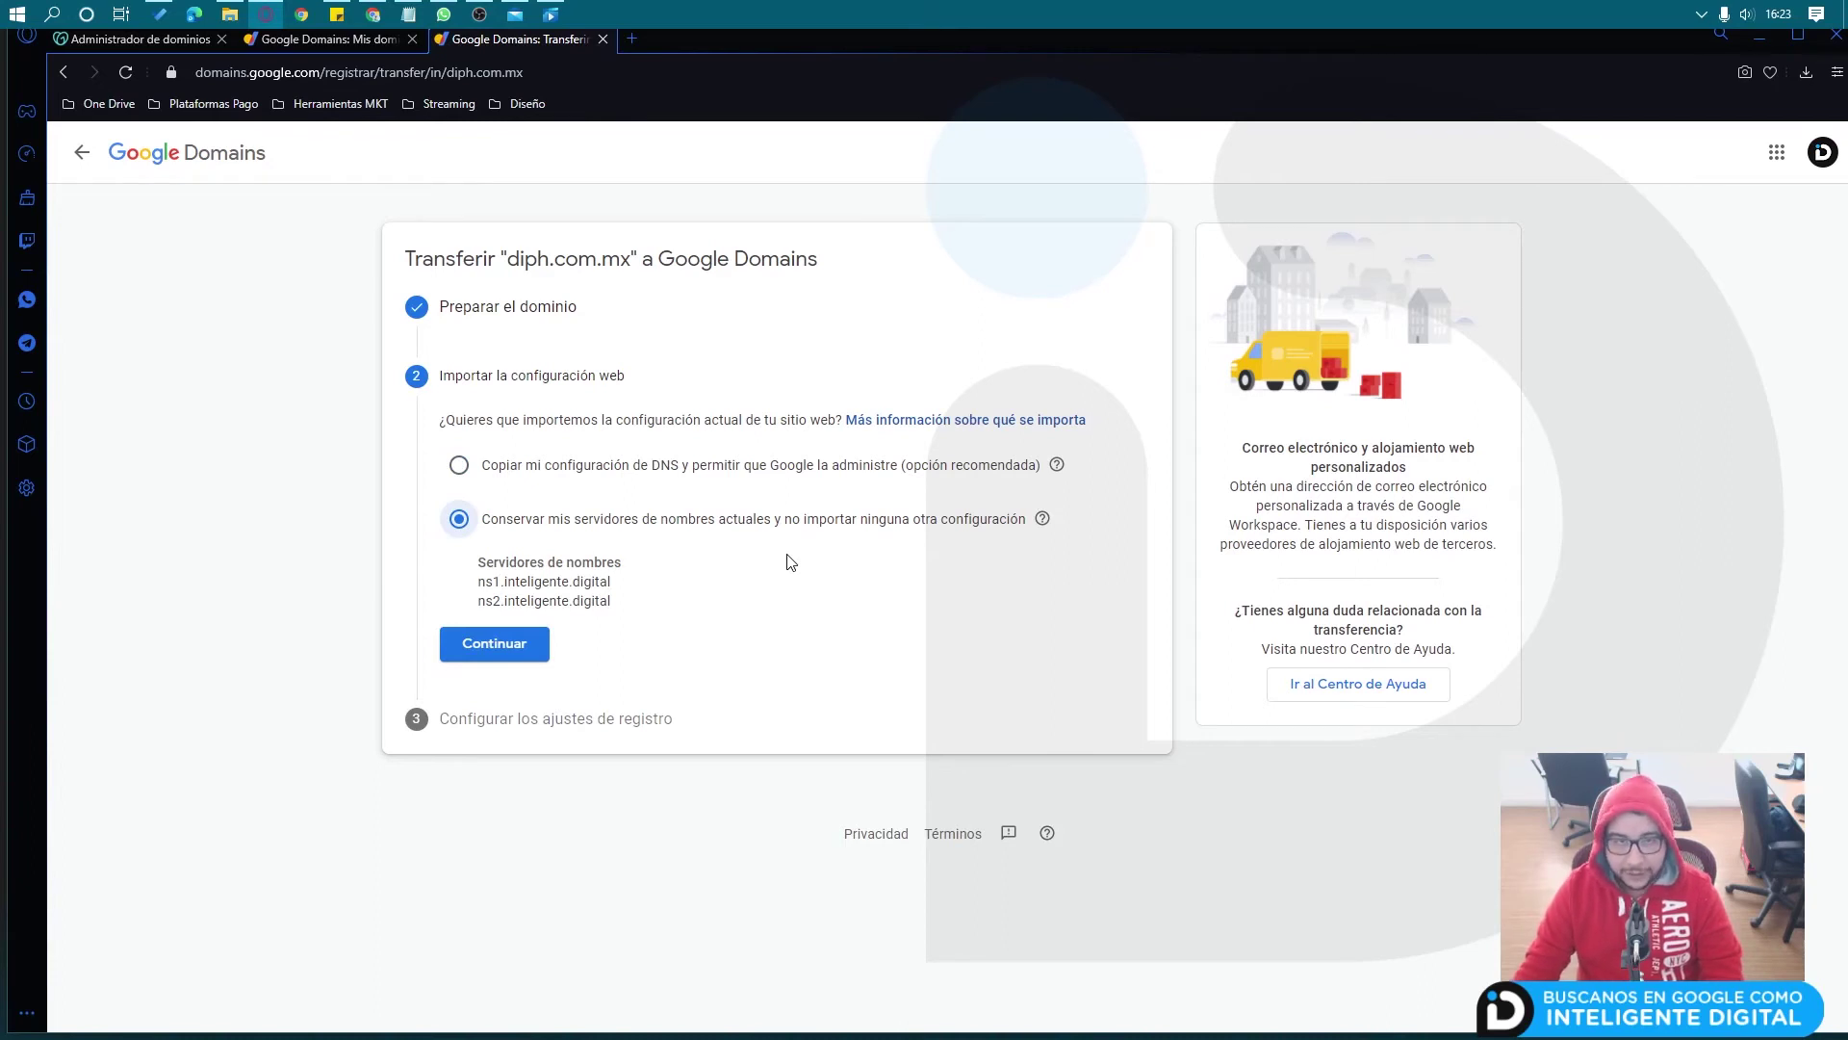
{"action": "left_click", "coordinate": [459, 466]}
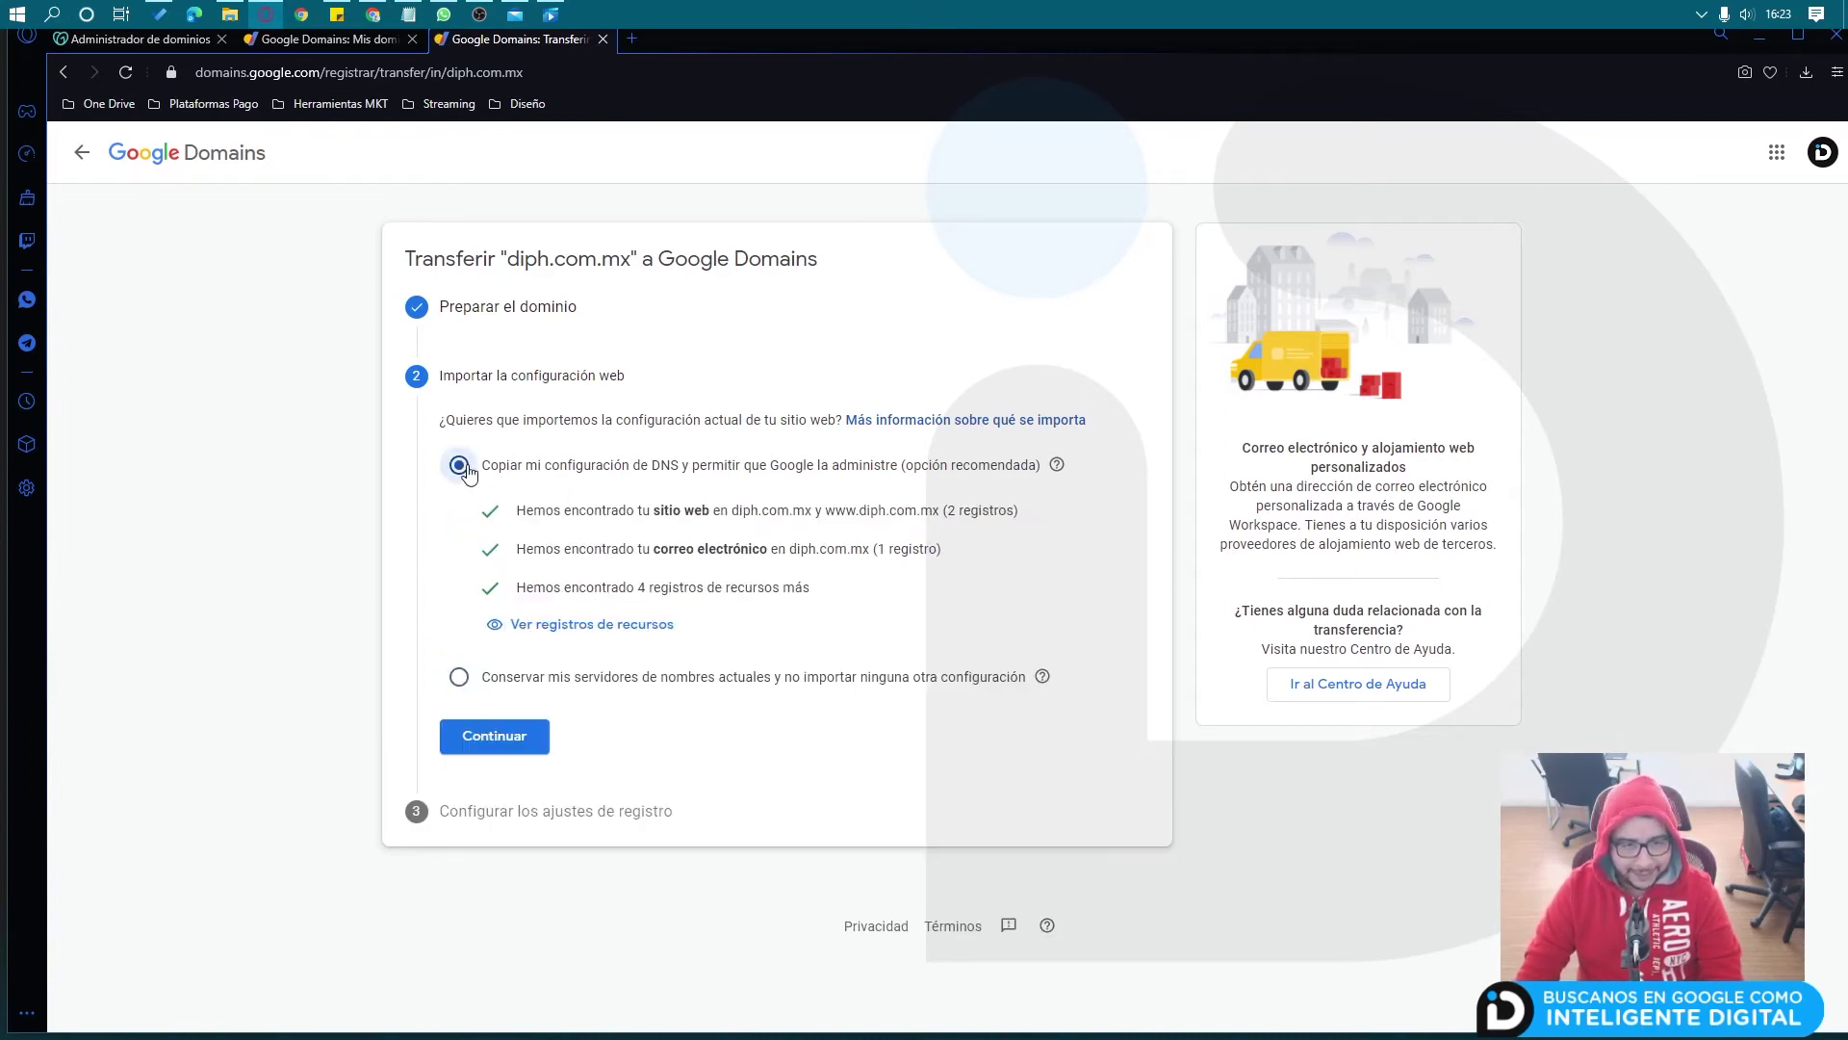
{"action": "left_click", "coordinate": [459, 677]}
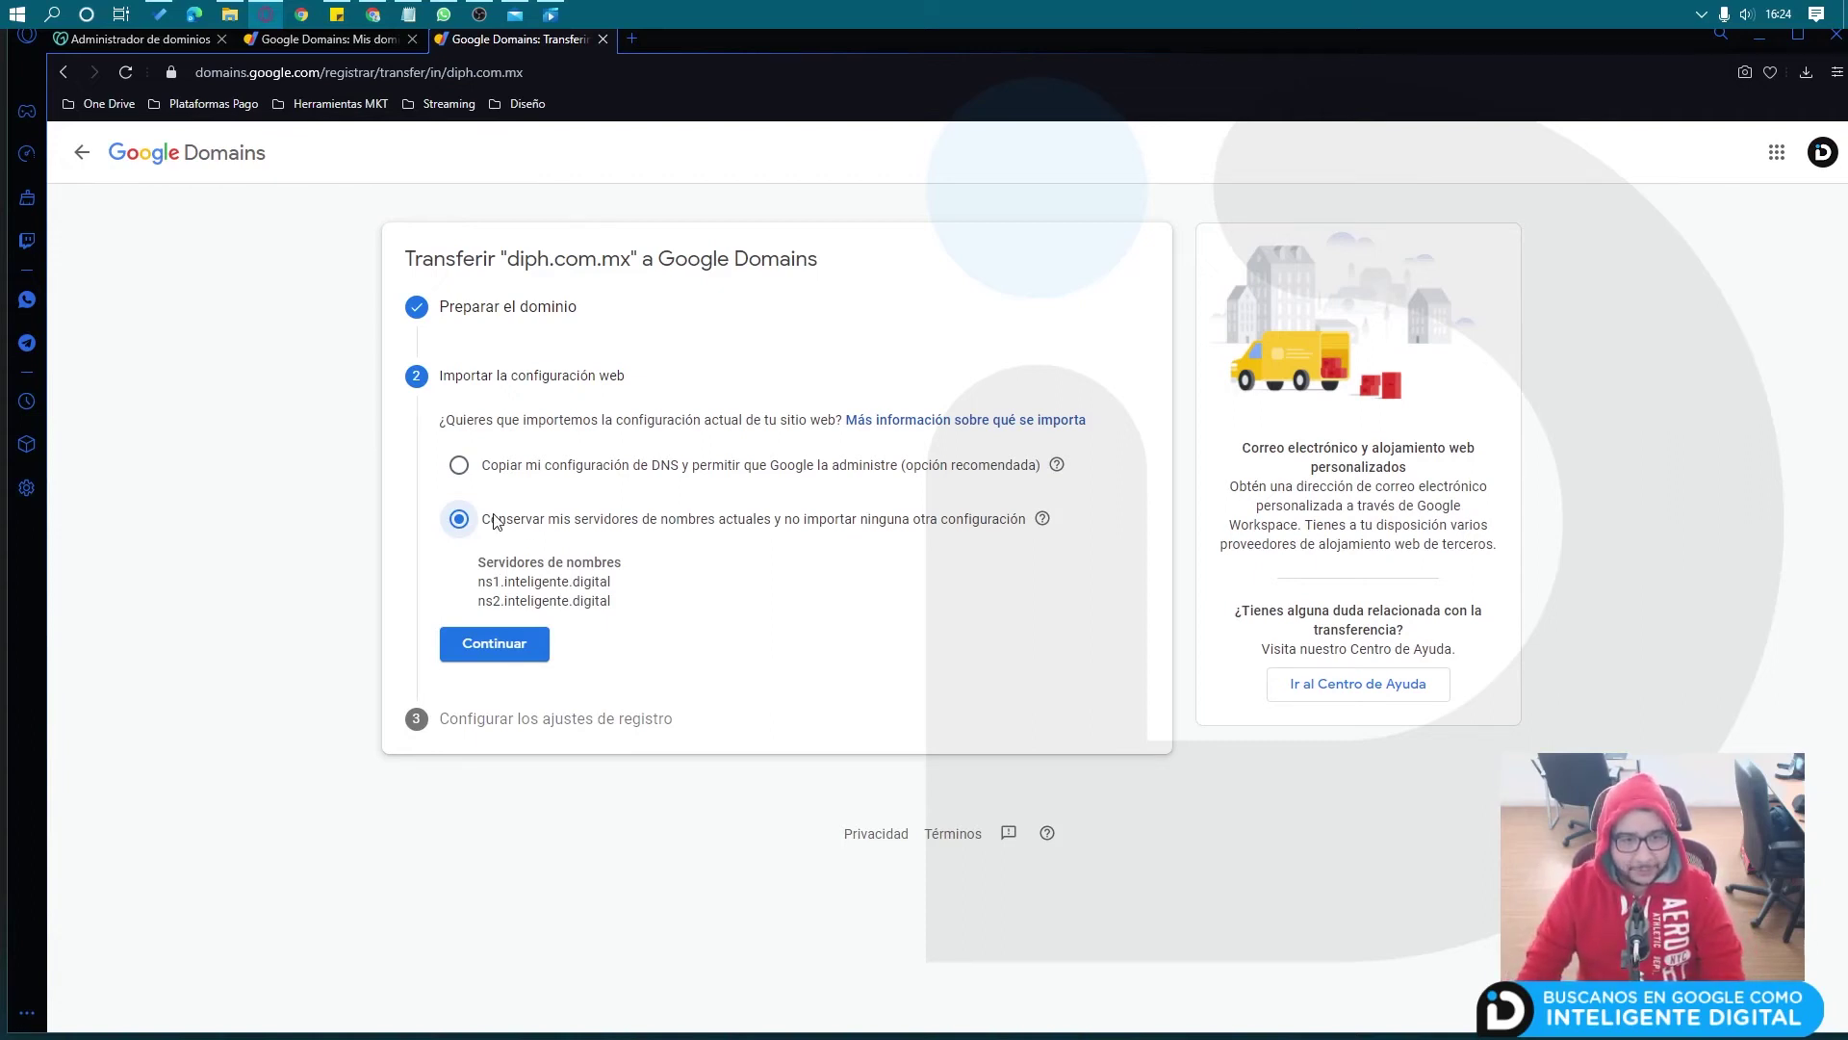
{"action": "left_click", "coordinate": [535, 656]}
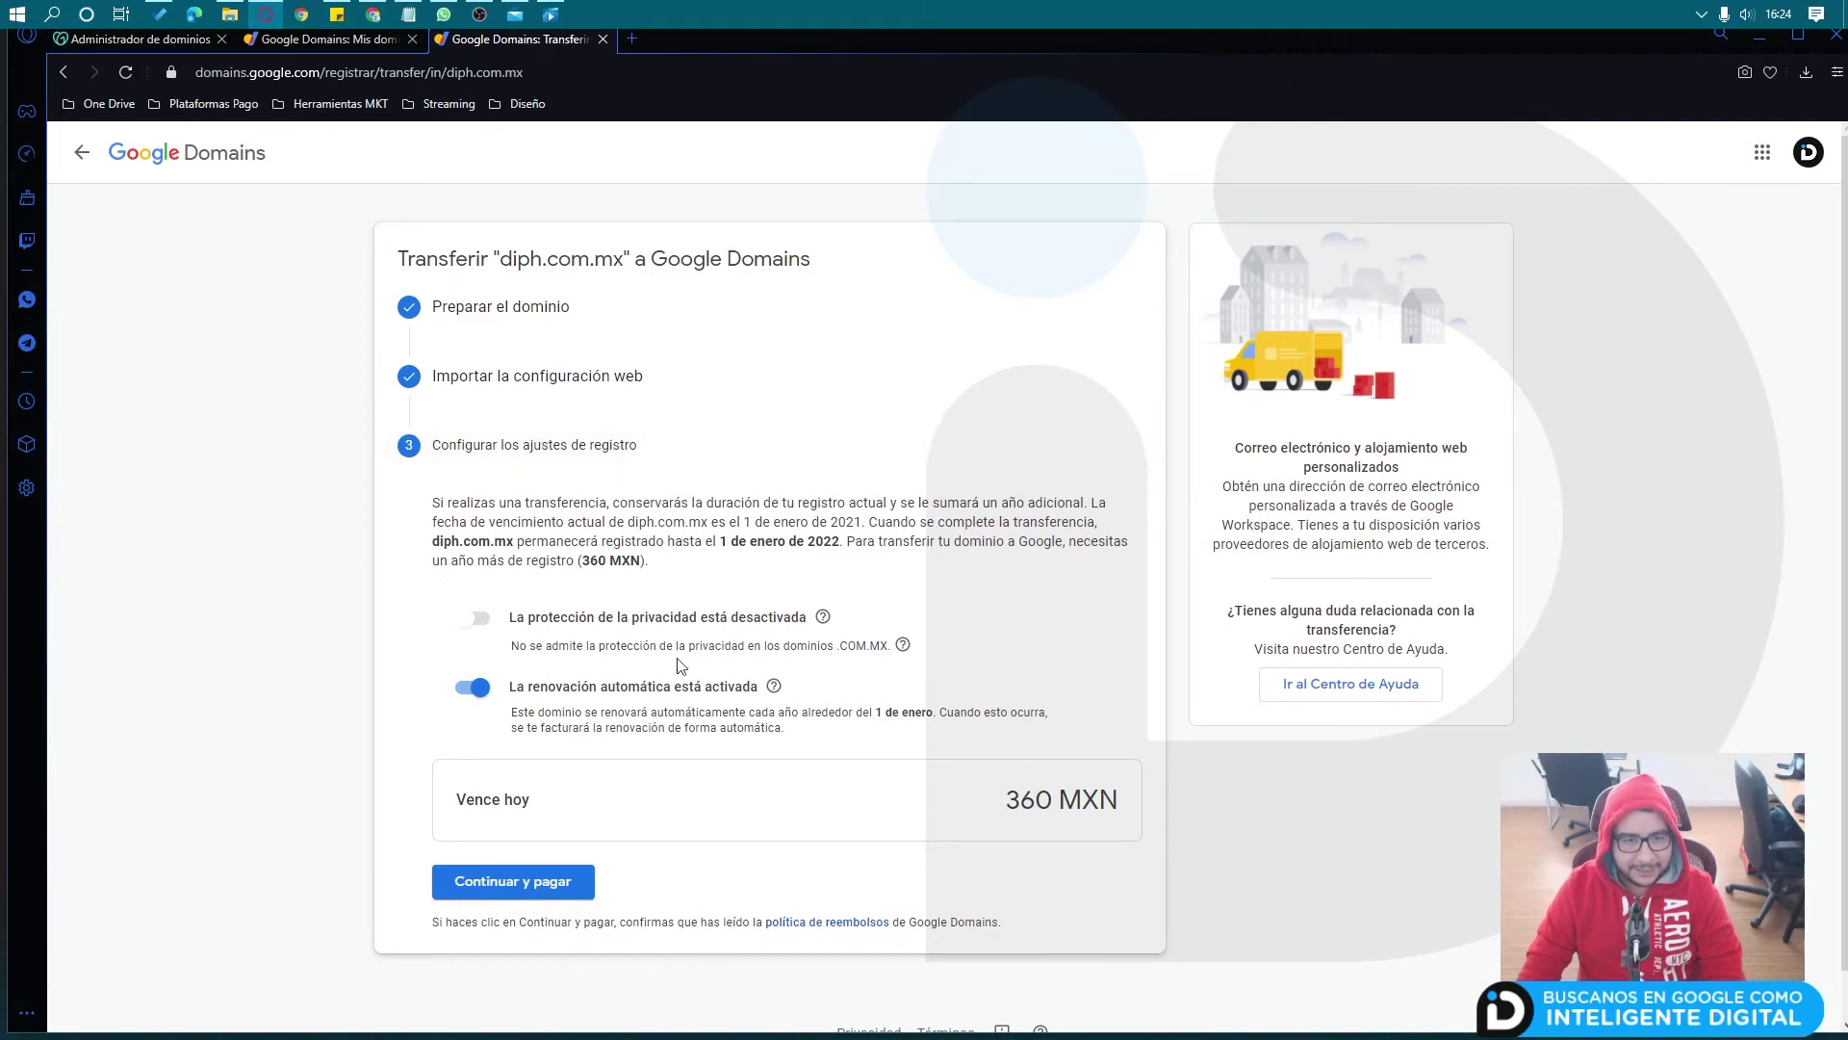
Step: Turn off automatic renewal for diph.com.mx and review the date until which the domain stays registered
{"action": "left_click", "coordinate": [482, 692]}
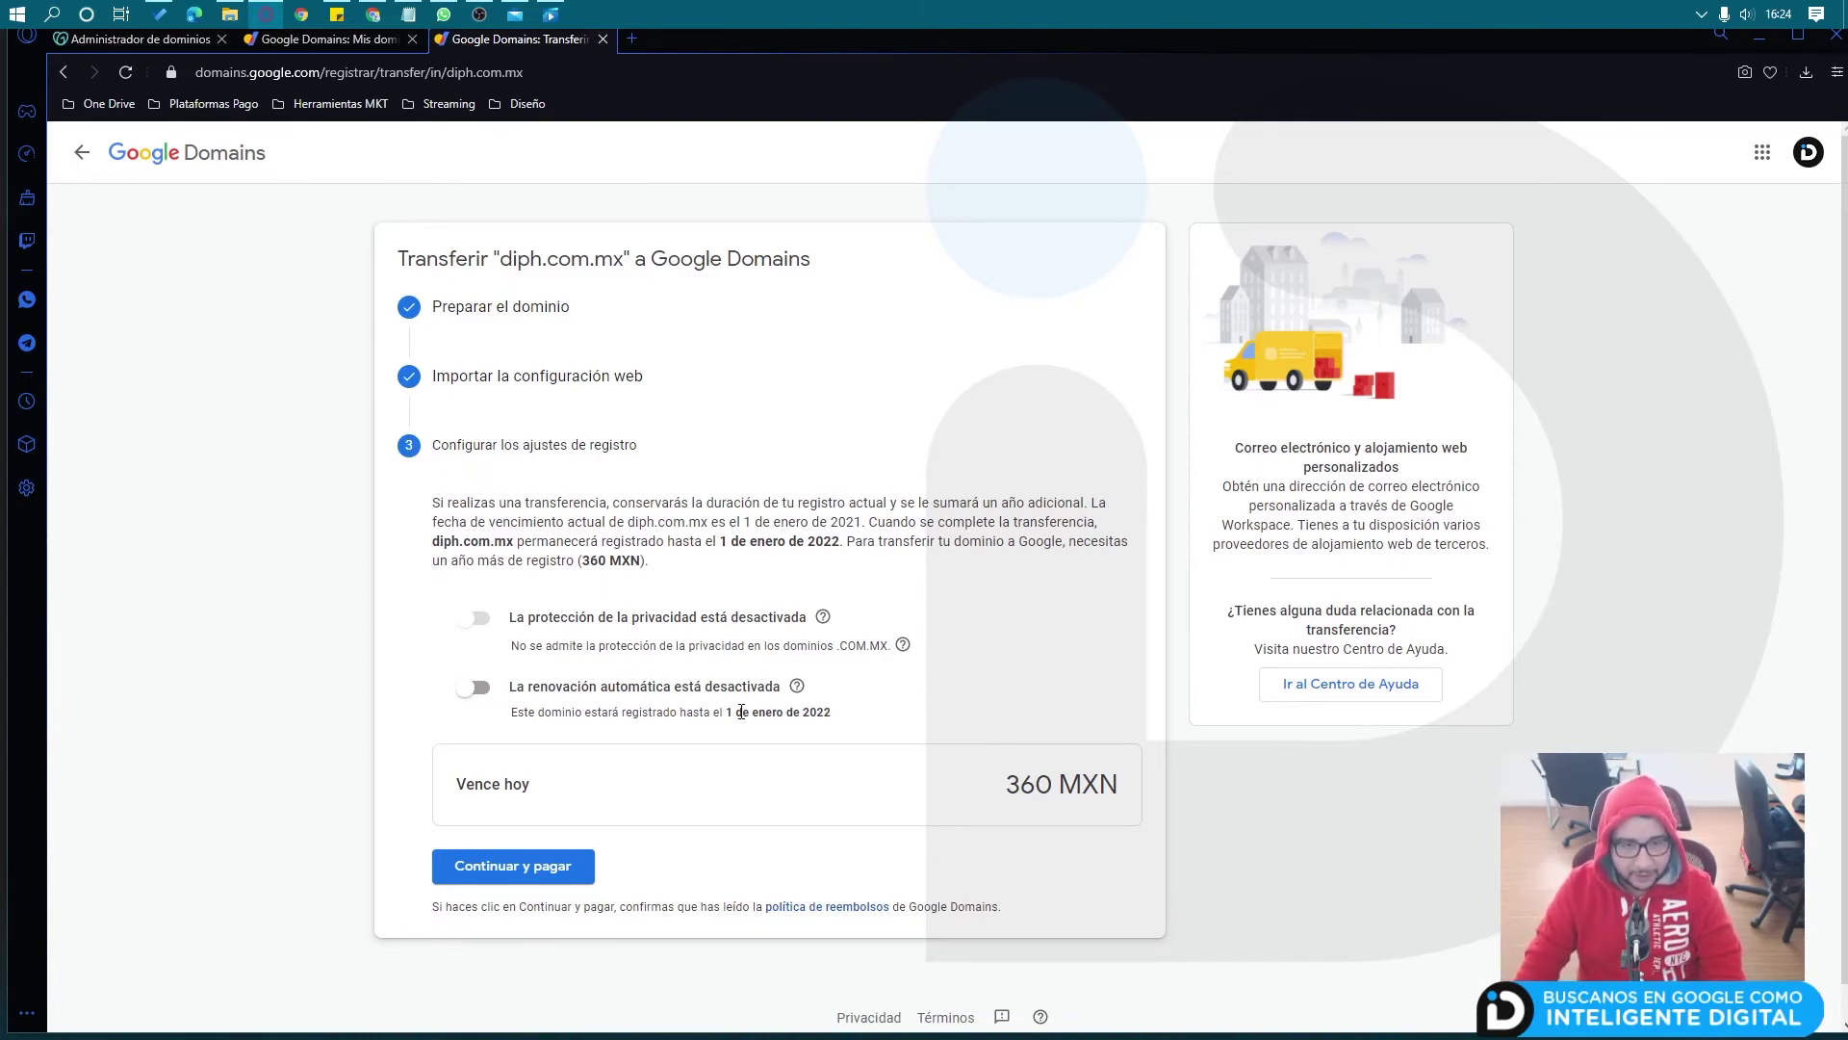
{"action": "left_click_drag", "start_coordinate": [729, 717], "coordinate": [835, 714]}
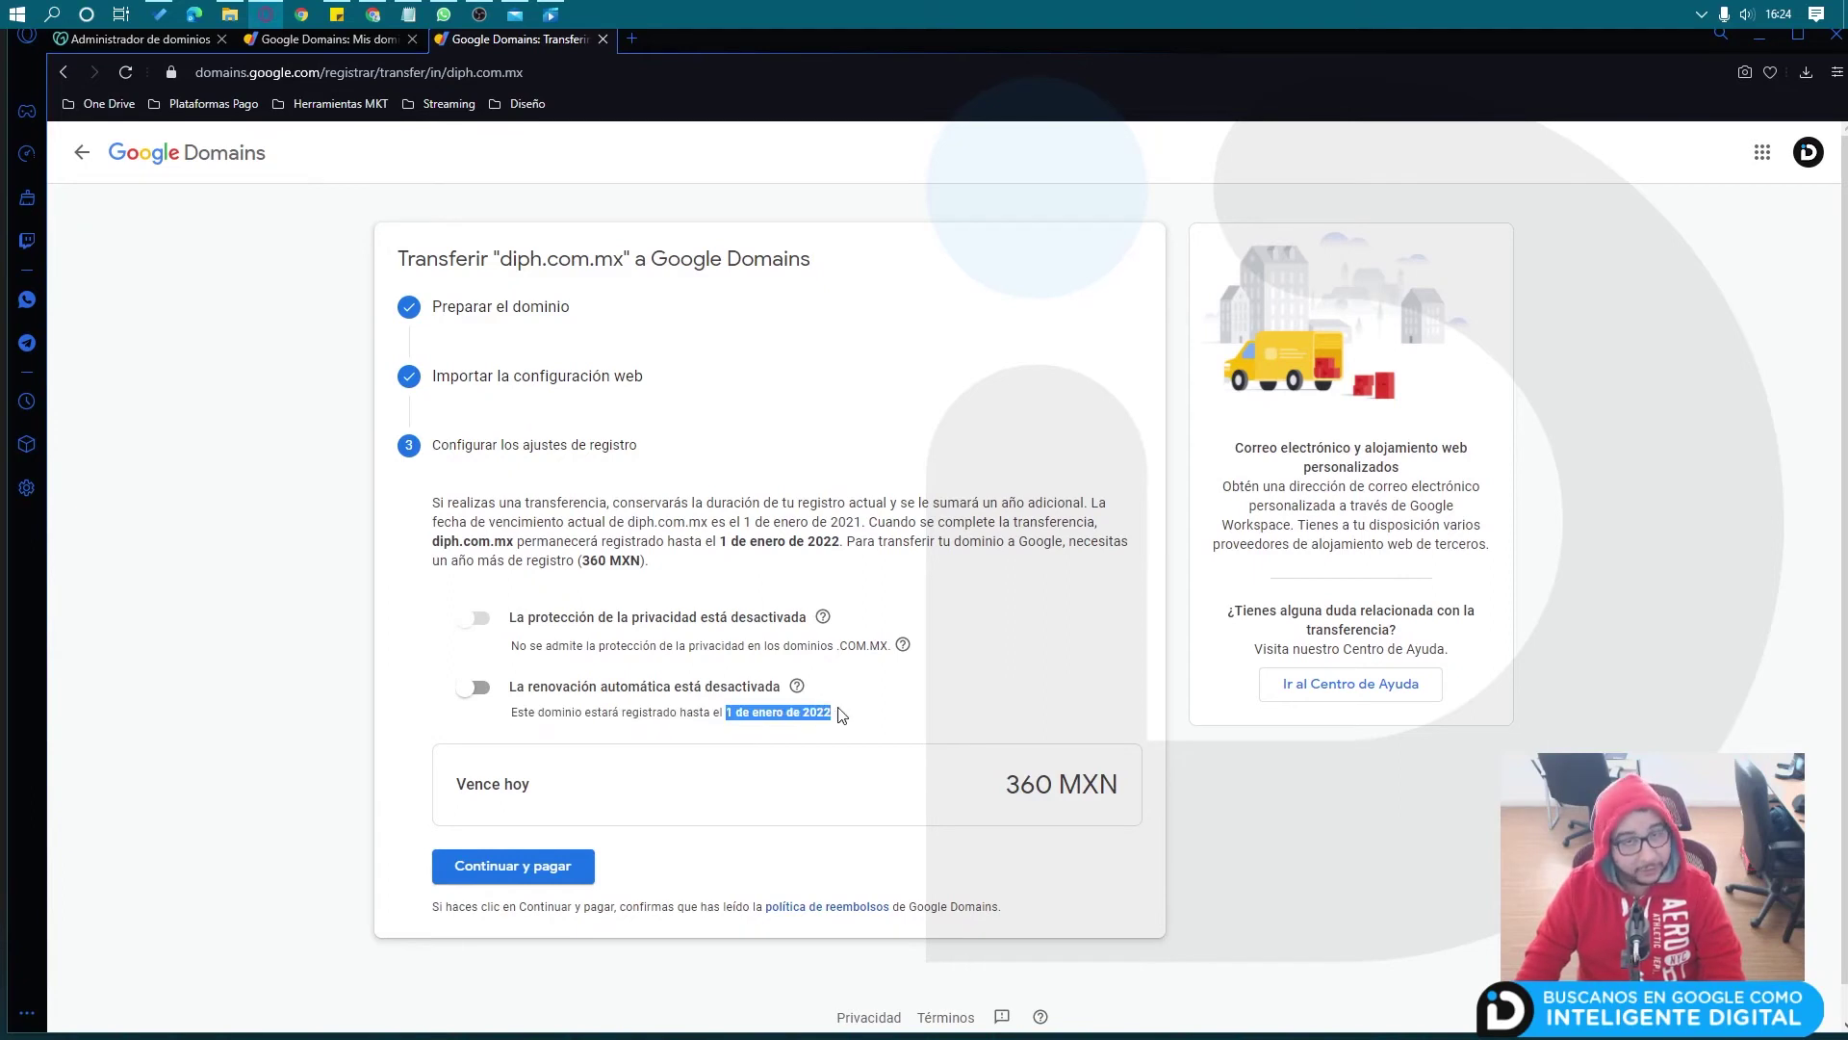
{"action": "left_click", "coordinate": [690, 528]}
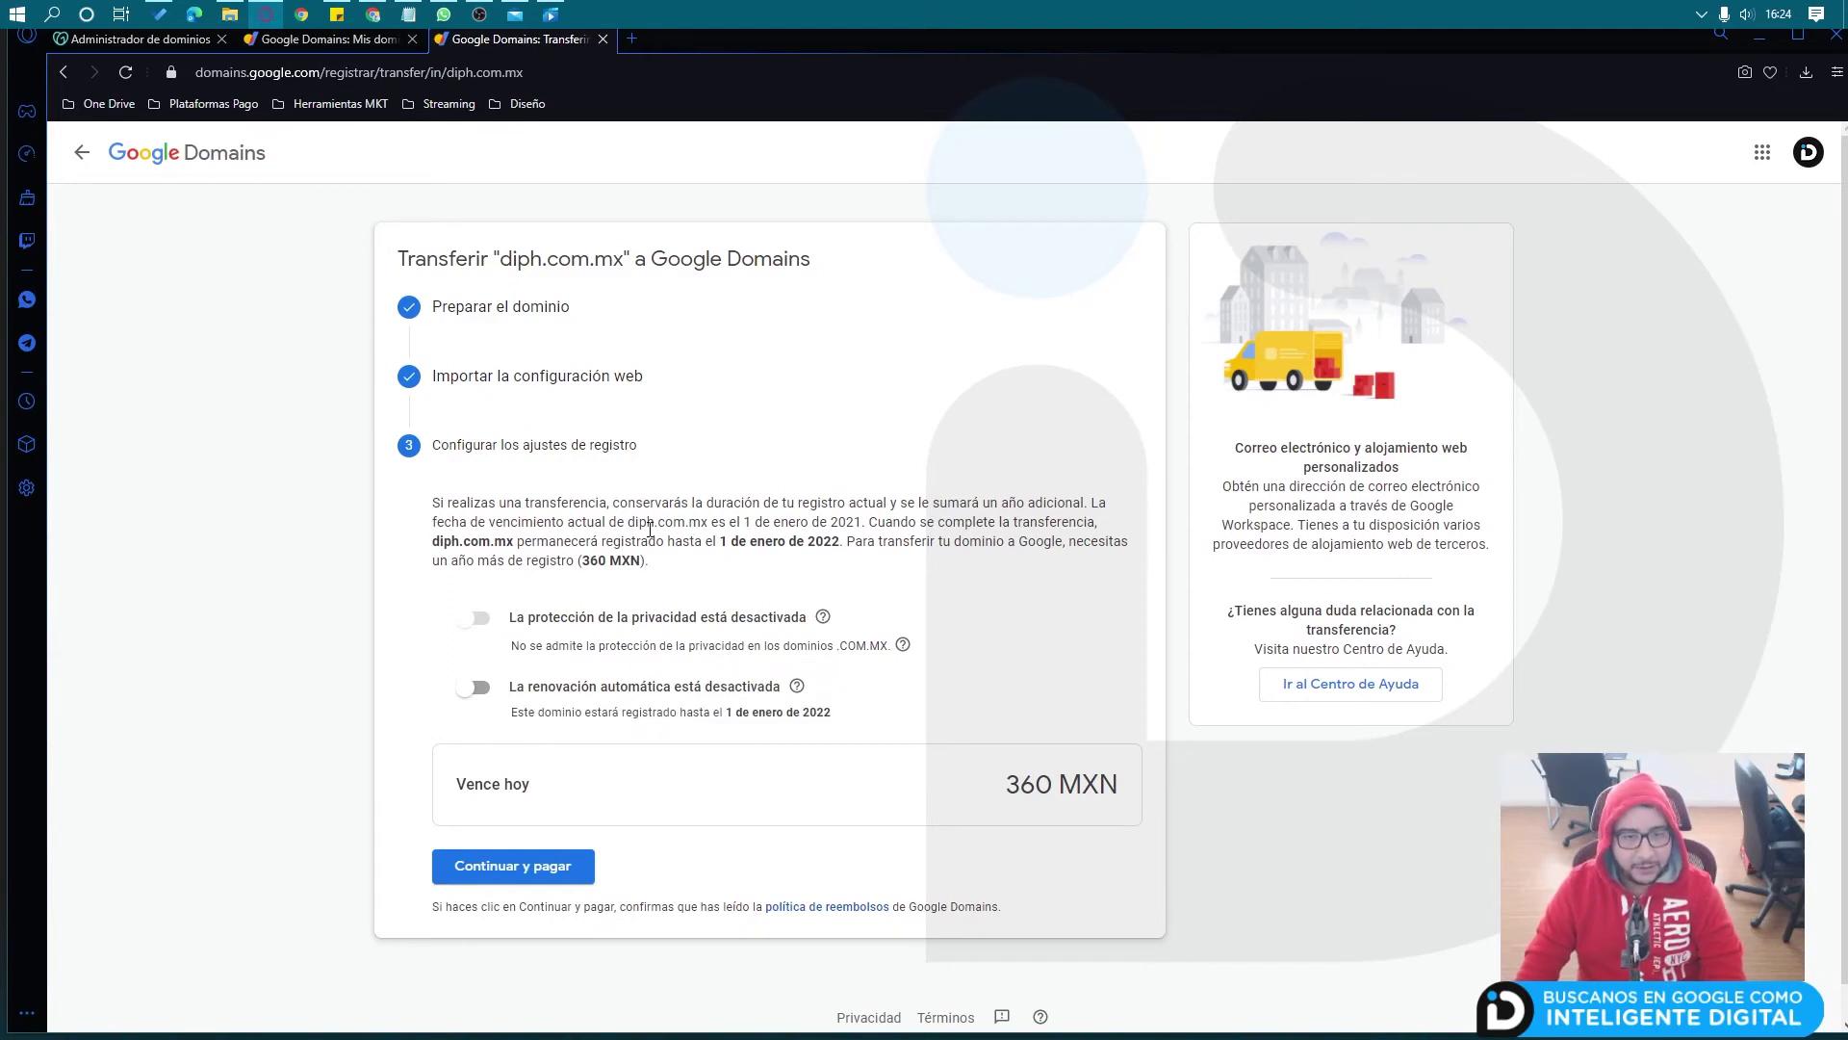
{"action": "left_click_drag", "start_coordinate": [724, 538], "coordinate": [841, 538]}
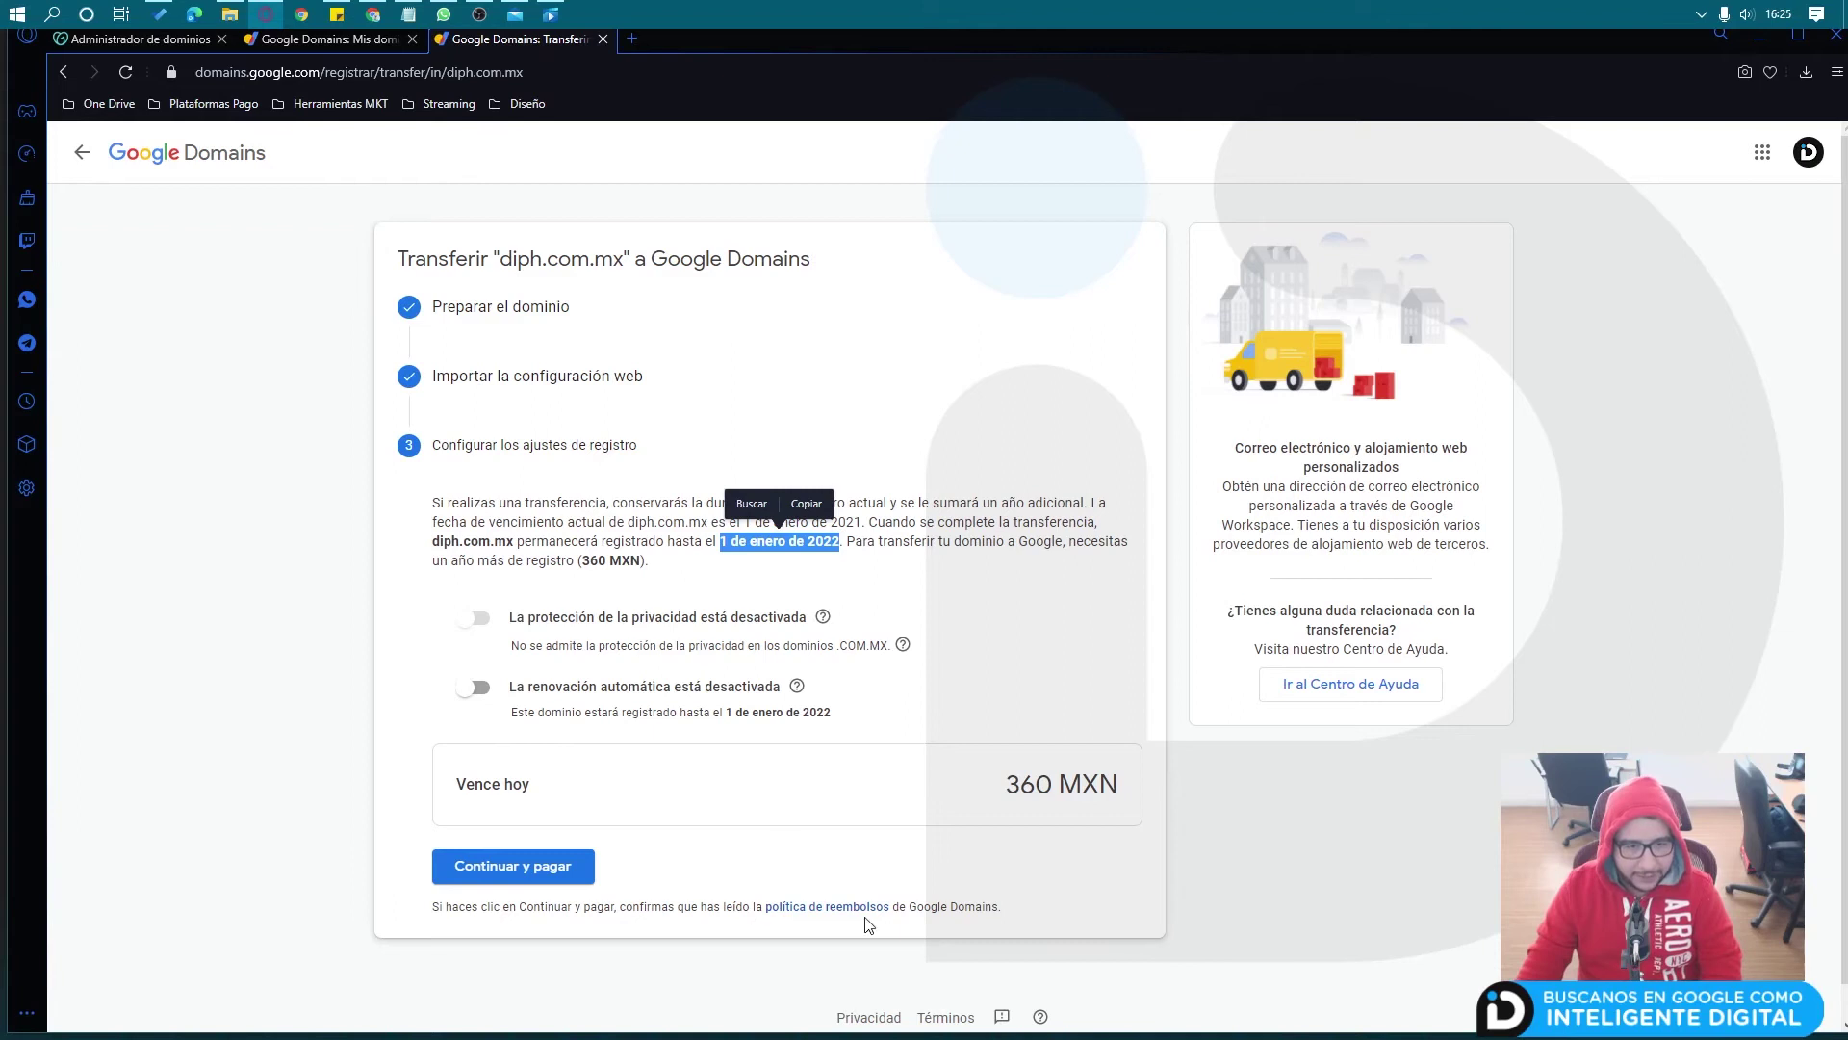
Step: Proceed to payment for the transfer and advance past the contact information to the purchase review
{"action": "left_click", "coordinate": [524, 867]}
{"action": "left_click", "coordinate": [1145, 712]}
{"action": "left_click", "coordinate": [1188, 770]}
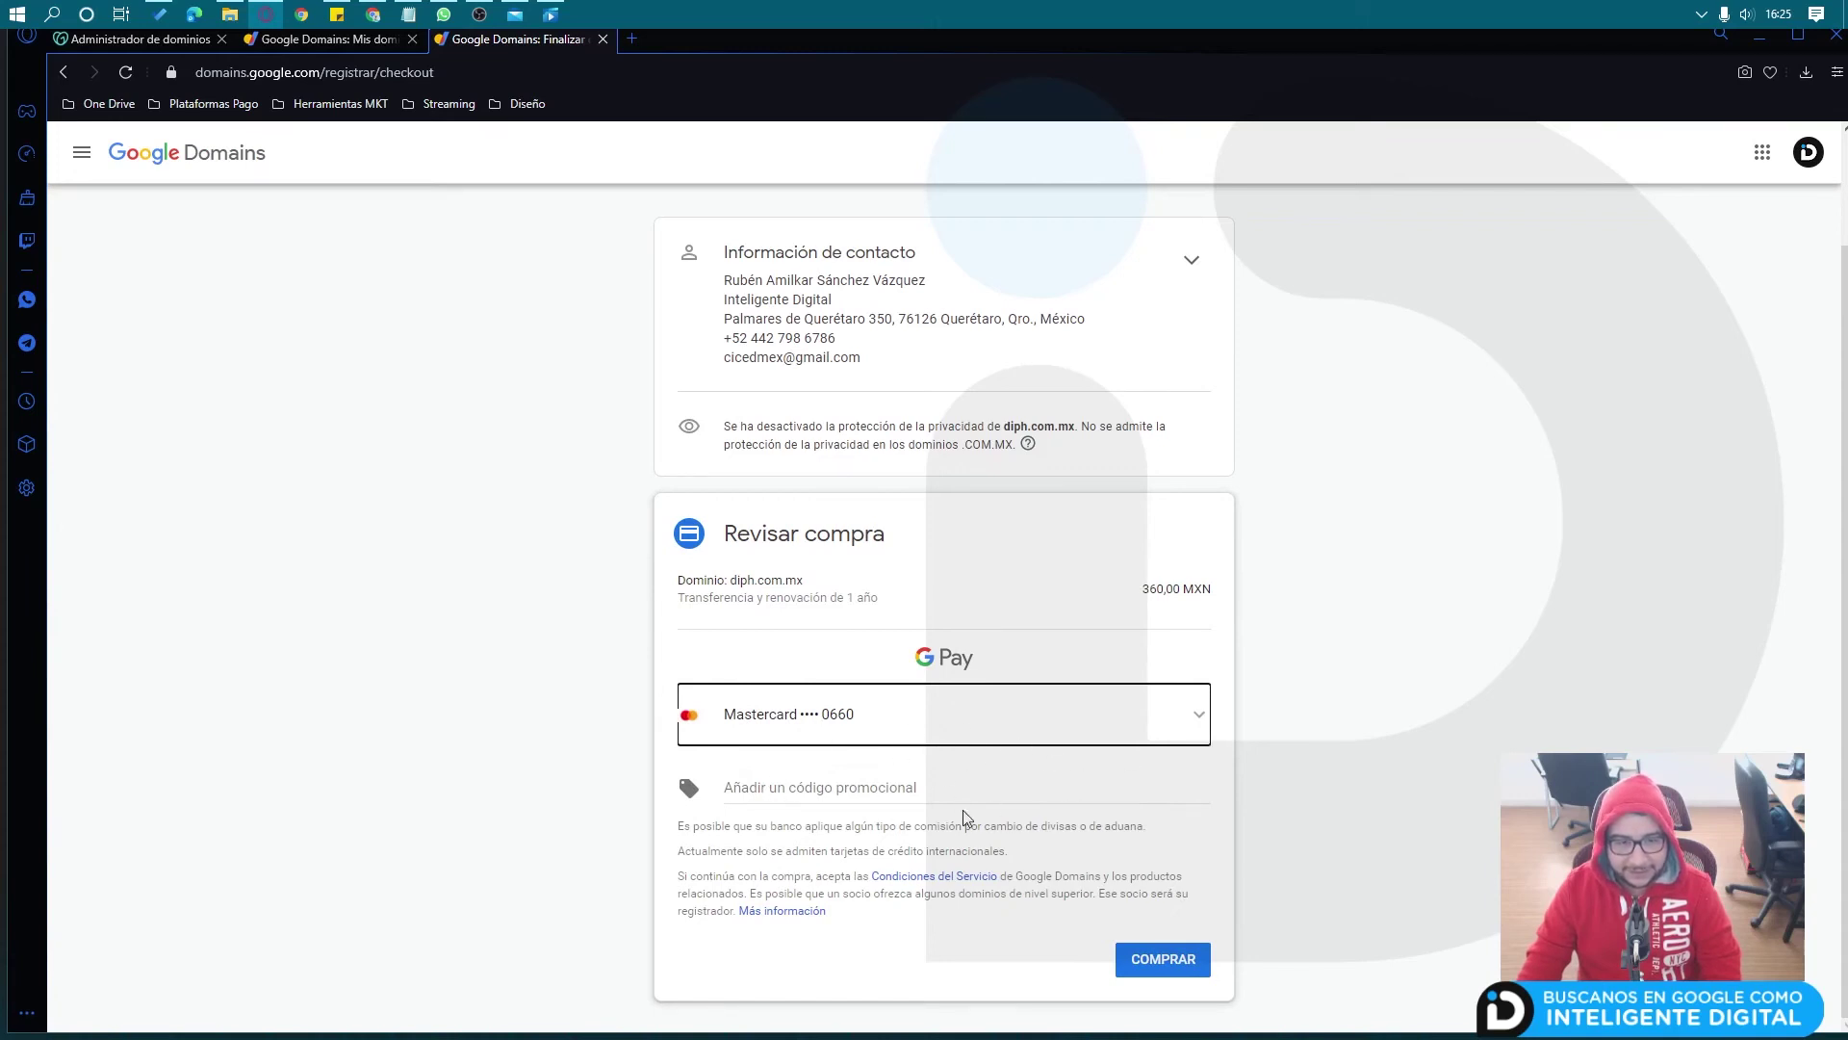
Step: Keep the first Mastercard as the payment method, buy the transfer, and expand the transfer status of diph.com.mx
{"action": "left_click", "coordinate": [1029, 727]}
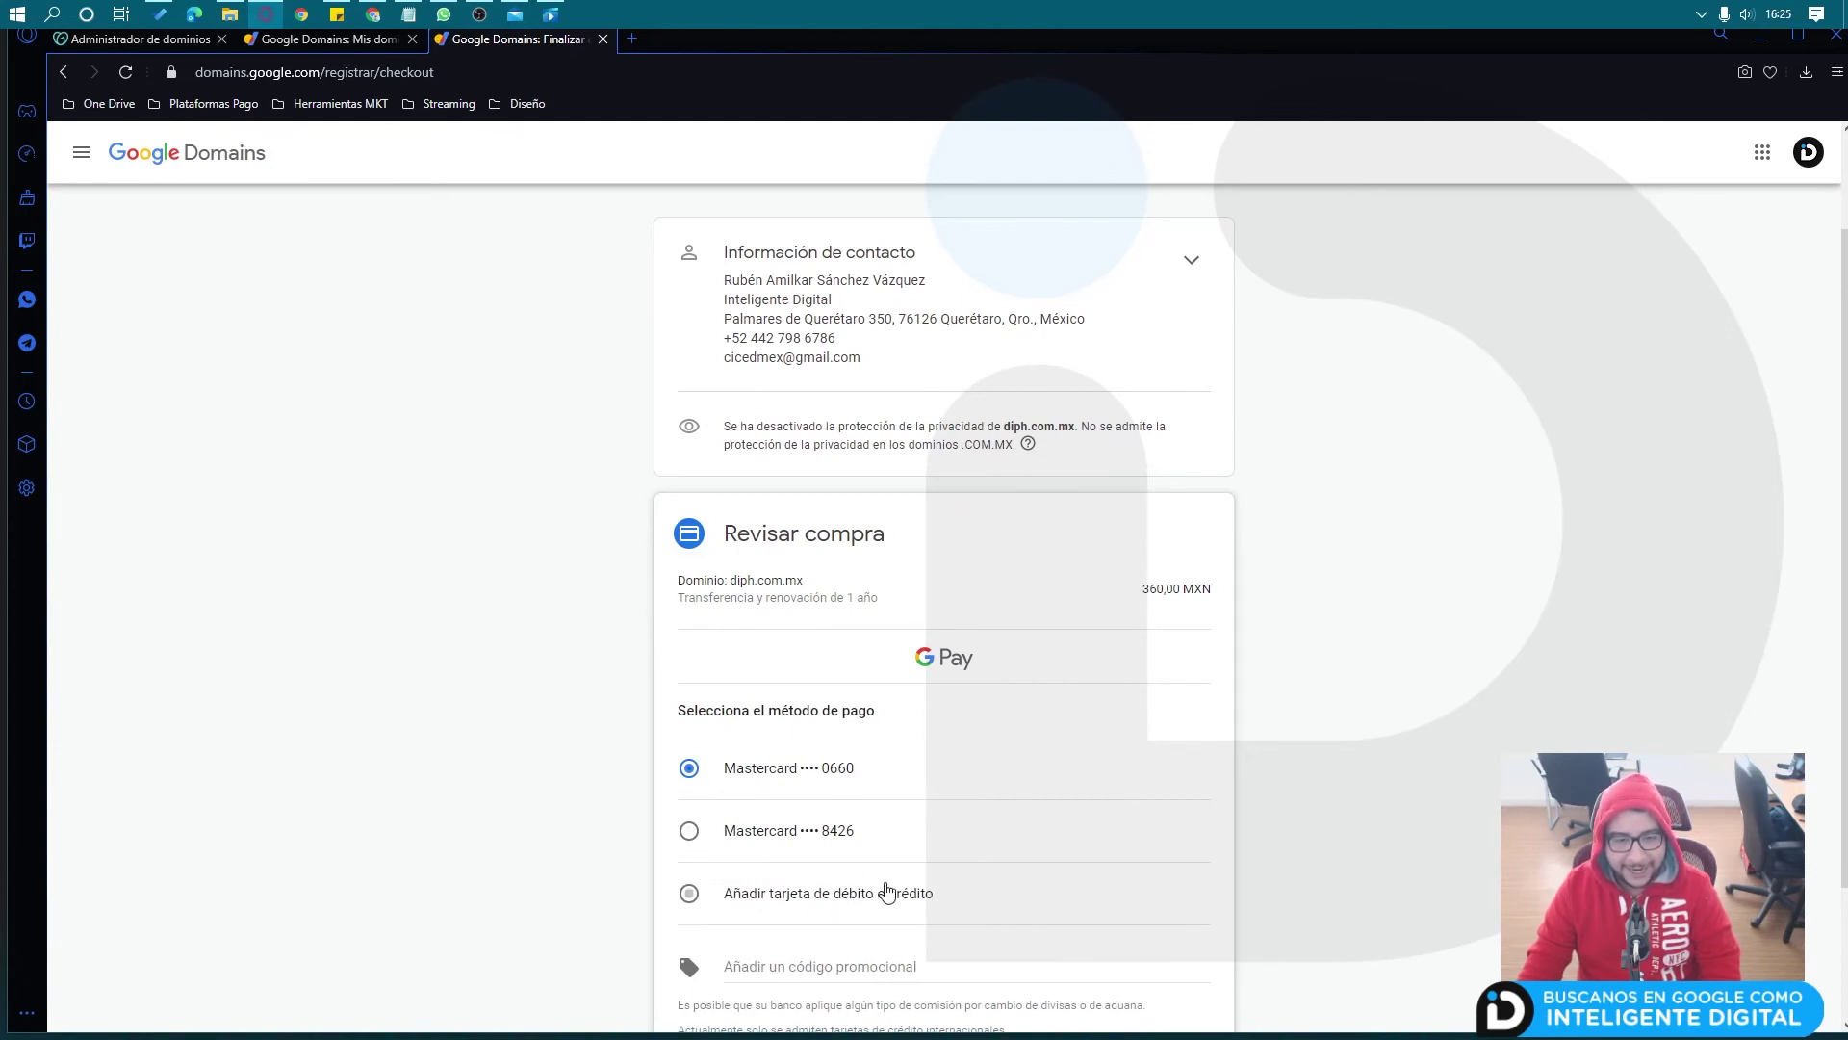
{"action": "left_click", "coordinate": [962, 771]}
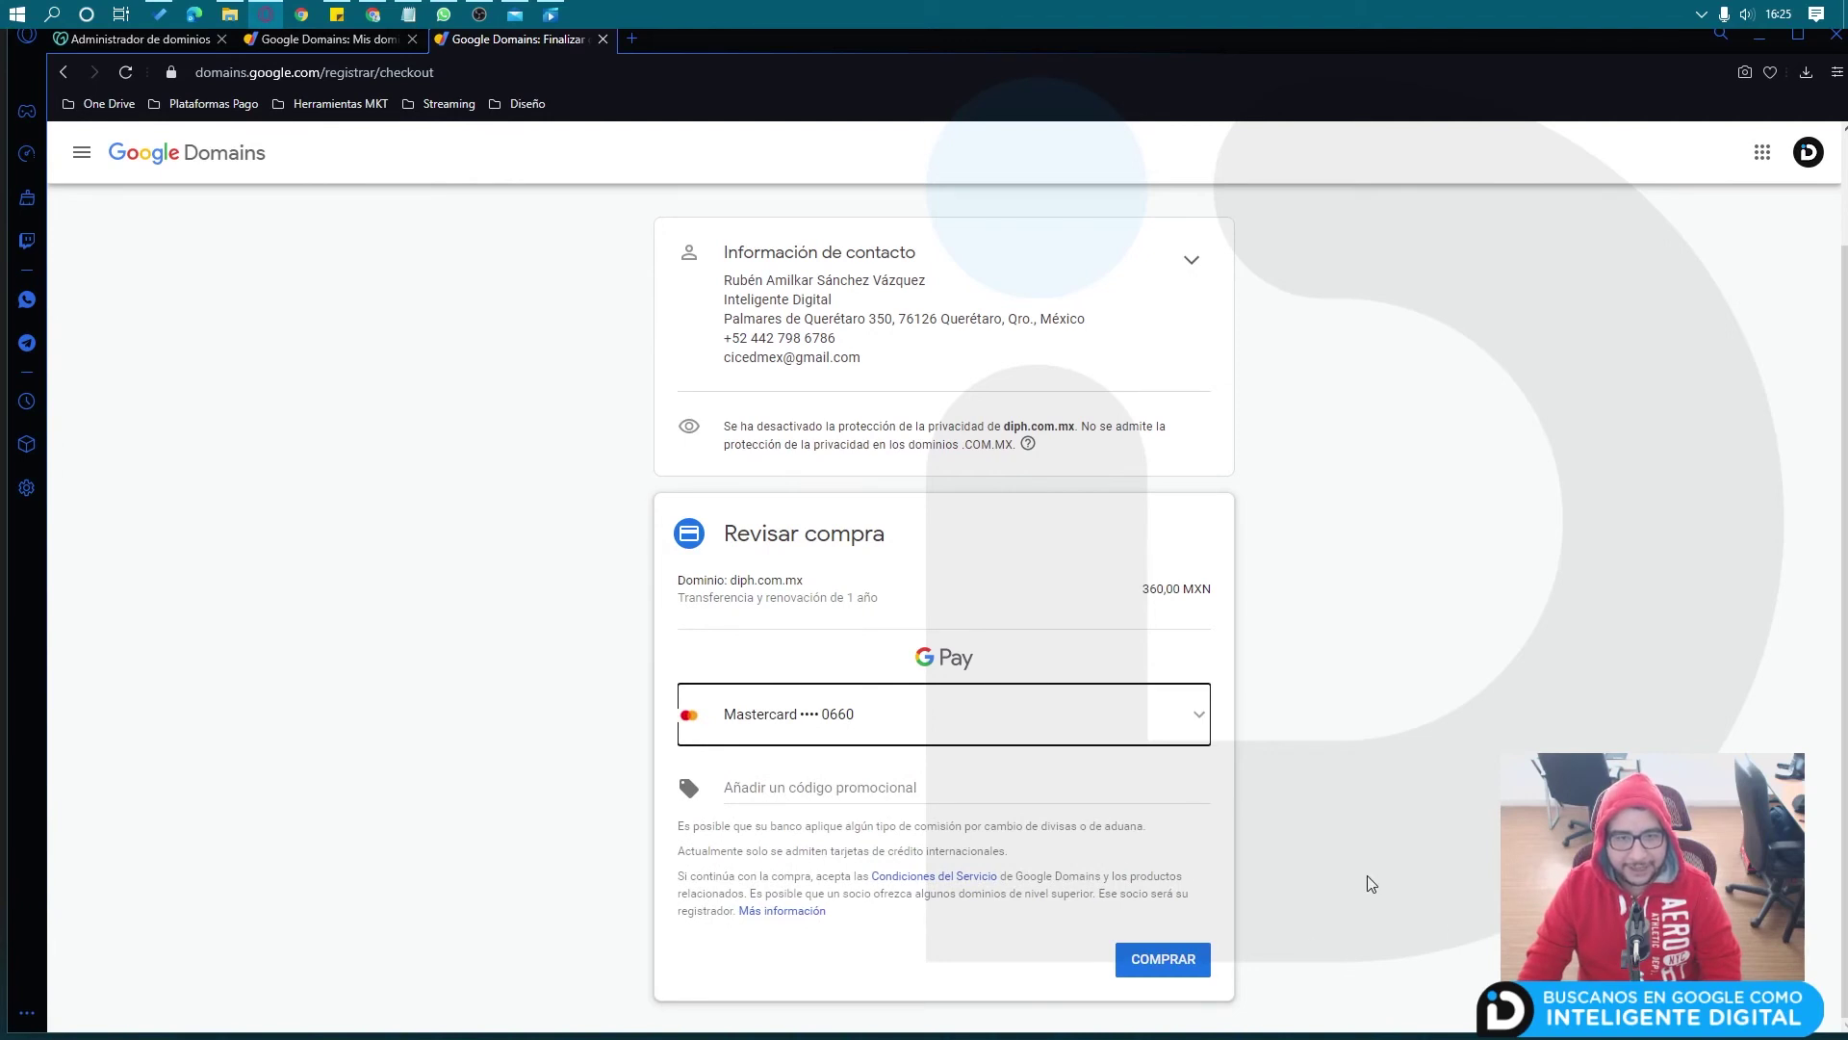
{"action": "left_click", "coordinate": [1191, 964]}
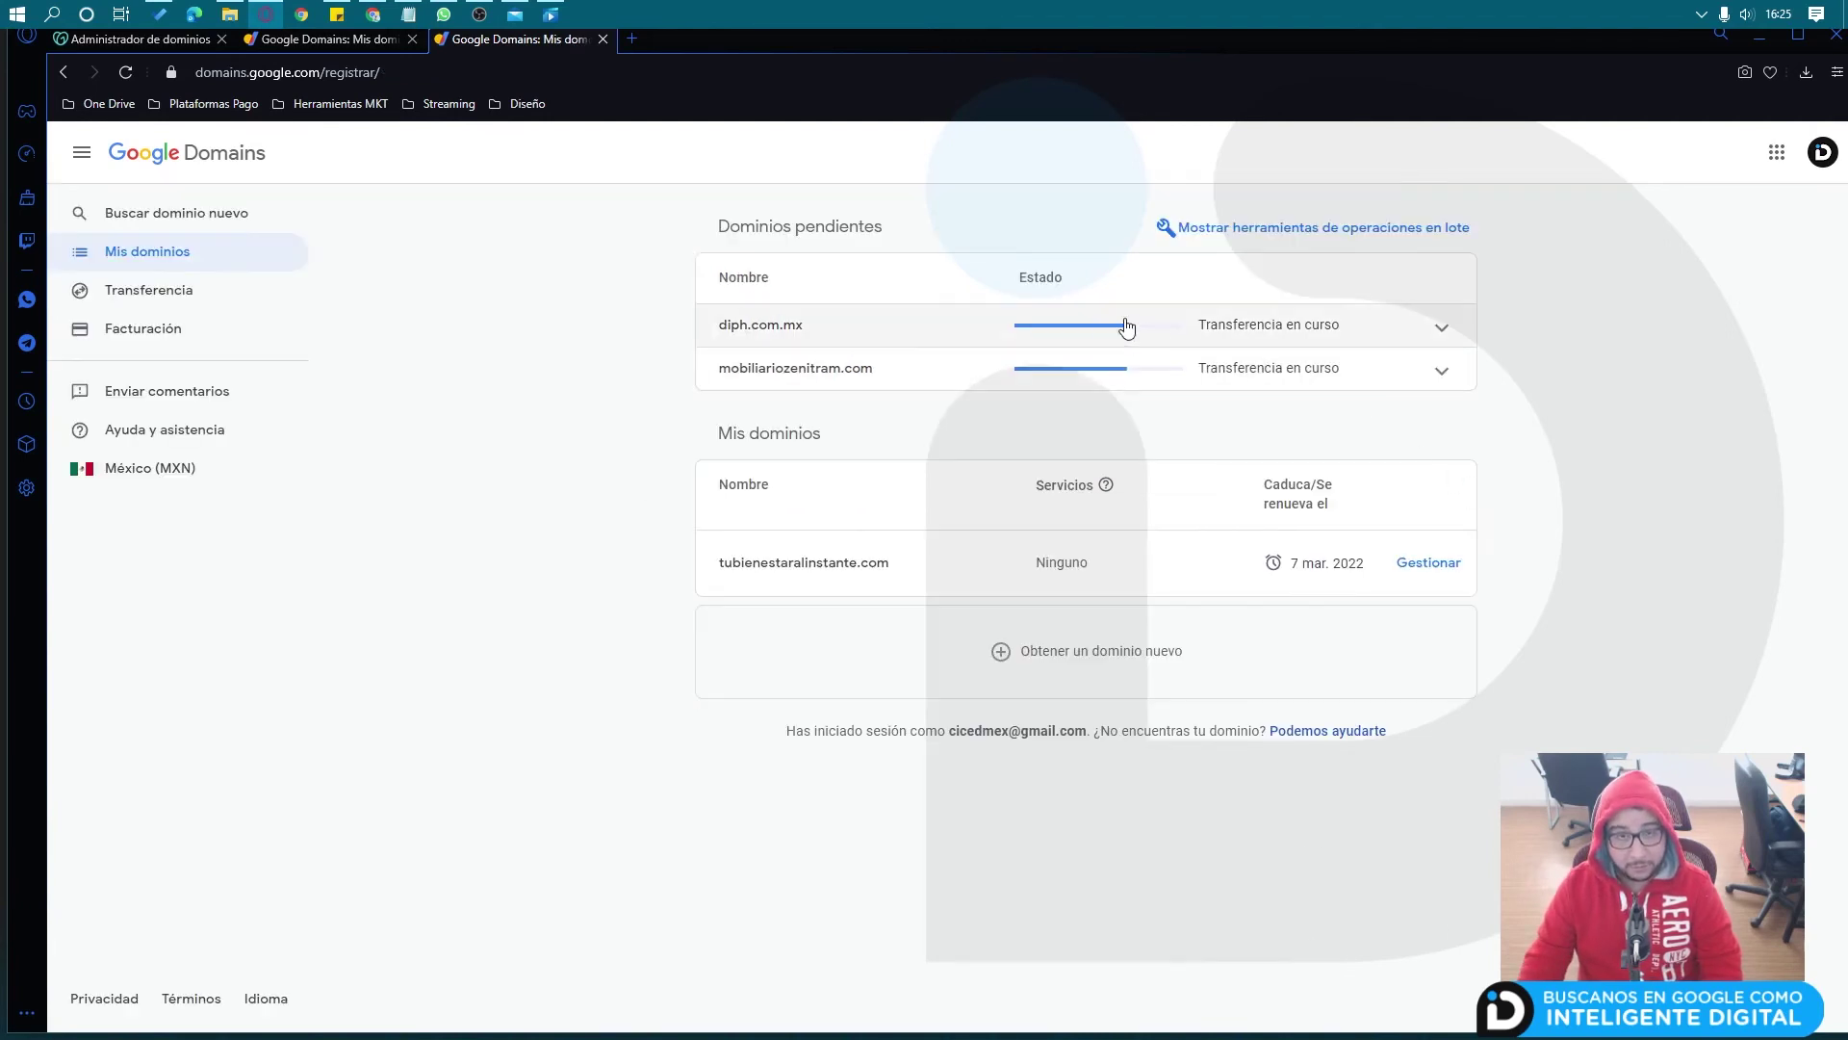
{"action": "left_click", "coordinate": [1429, 339]}
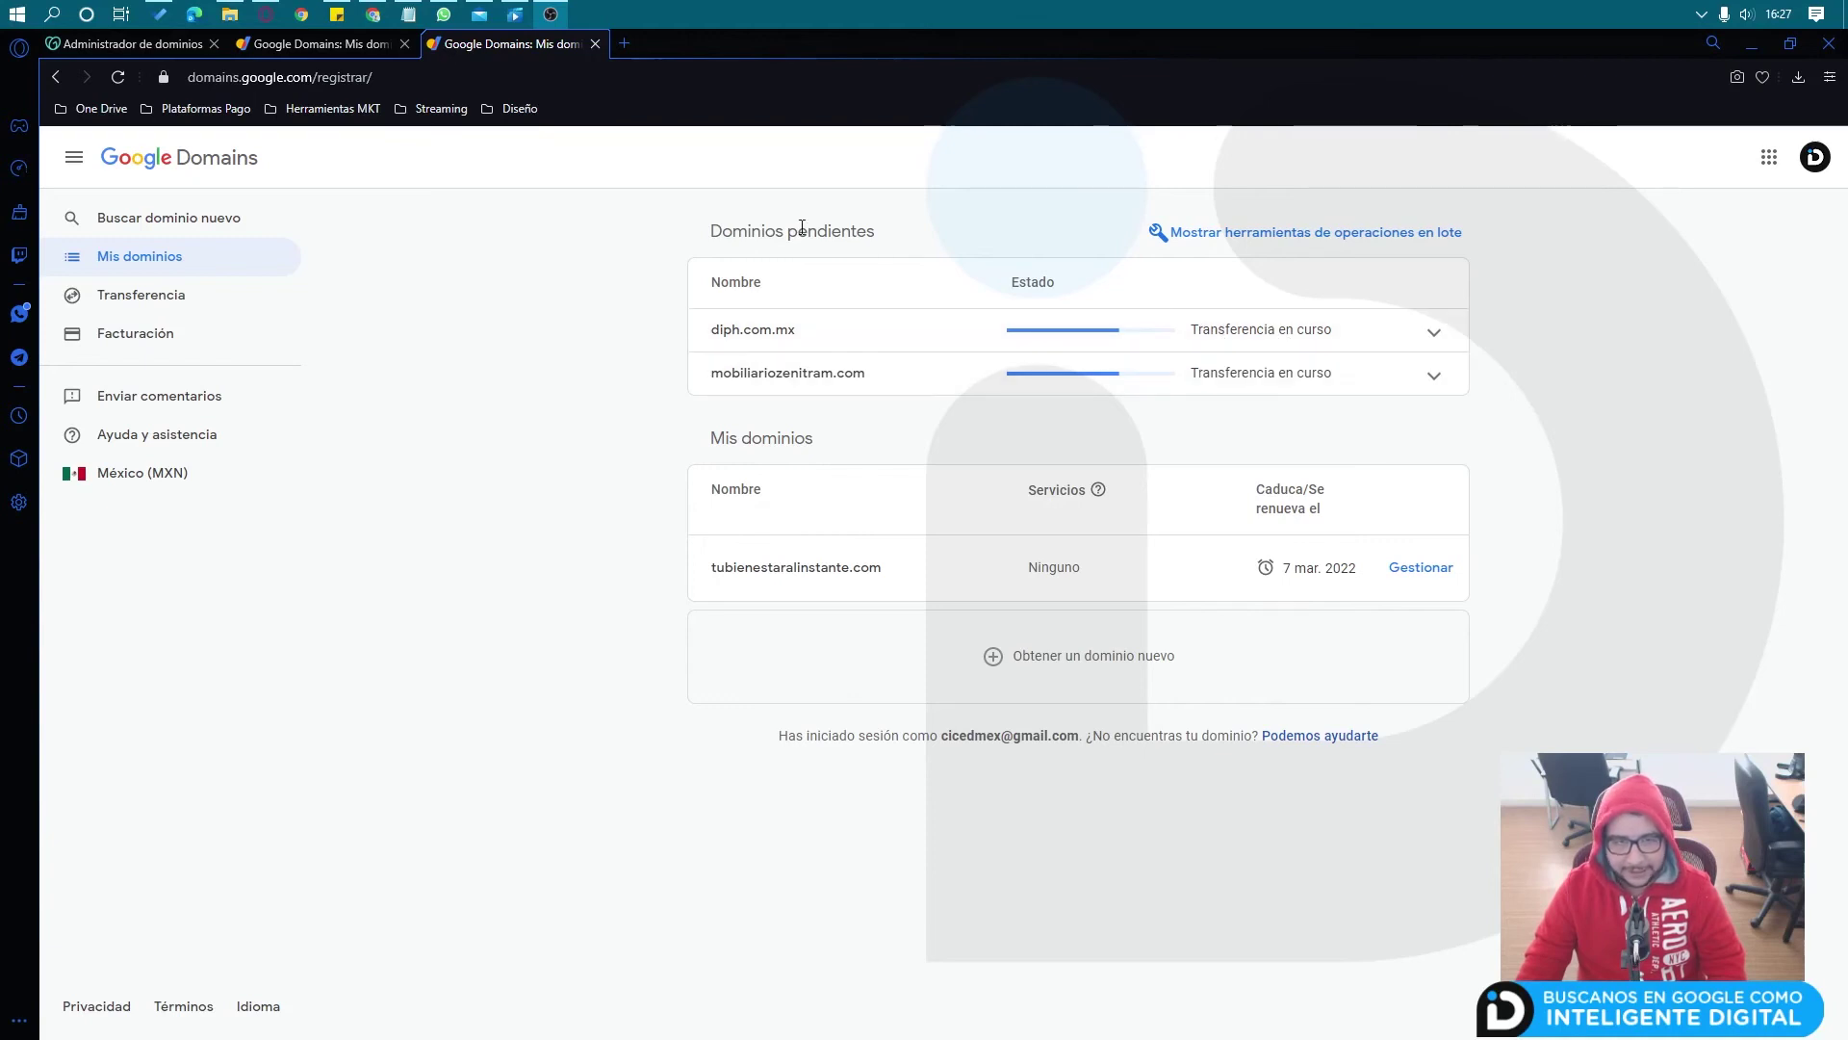
Step: Open gmail.com in a new tab and switch to the mailbox of the domain's administrative contact, checking that address on the GoDaddy transfer page
{"action": "left_click", "coordinate": [623, 45]}
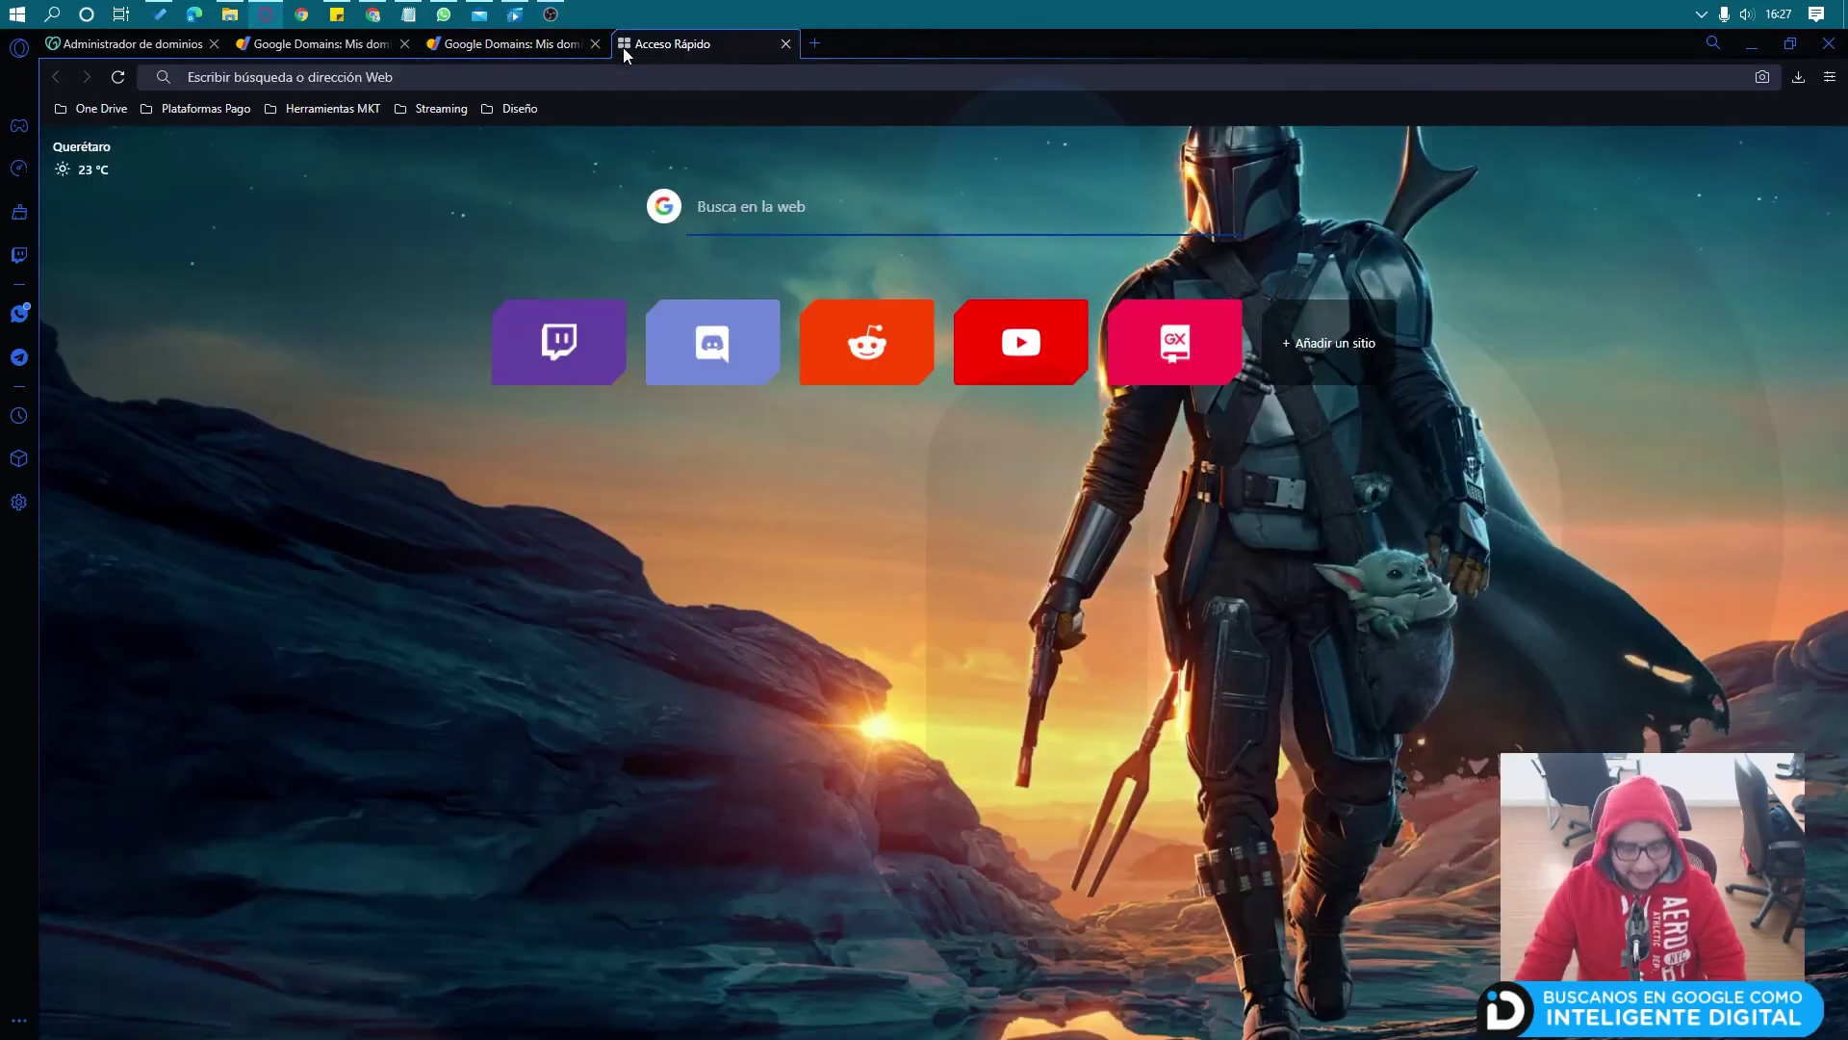
{"action": "type", "text": "gmail.com"}
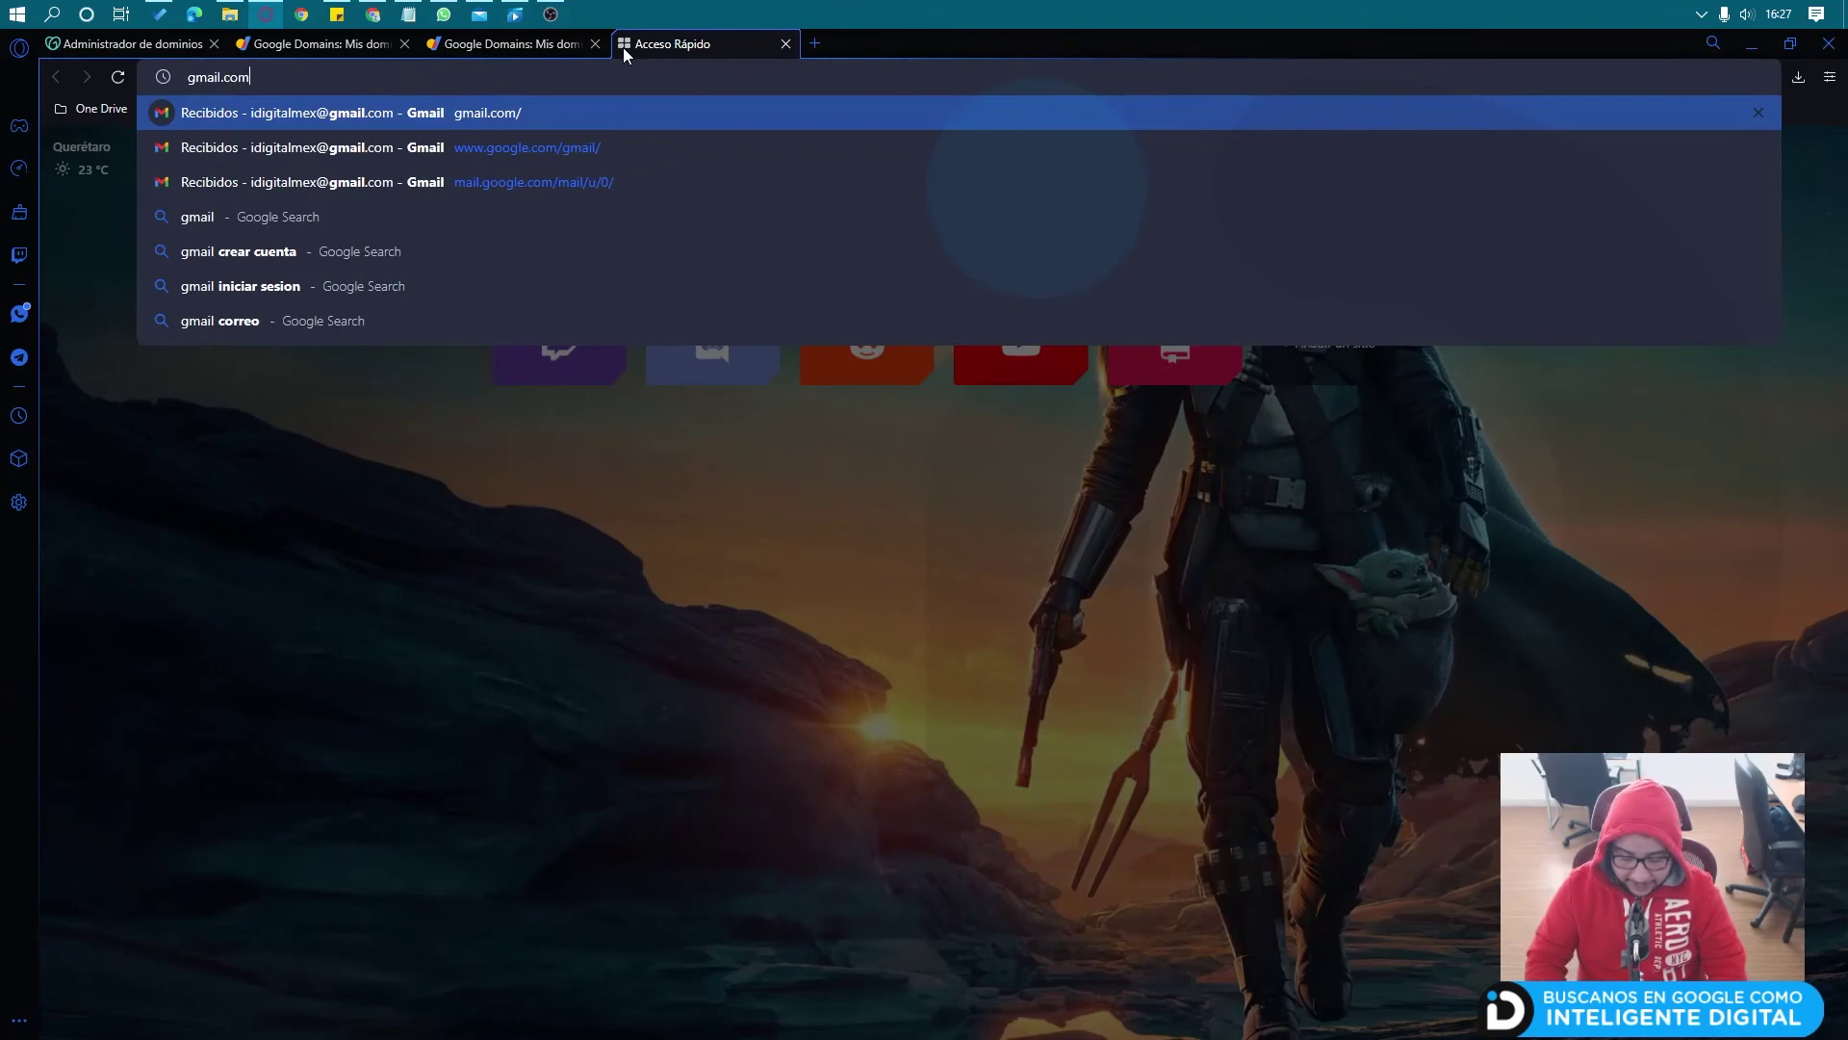
{"action": "key", "text": "Return"}
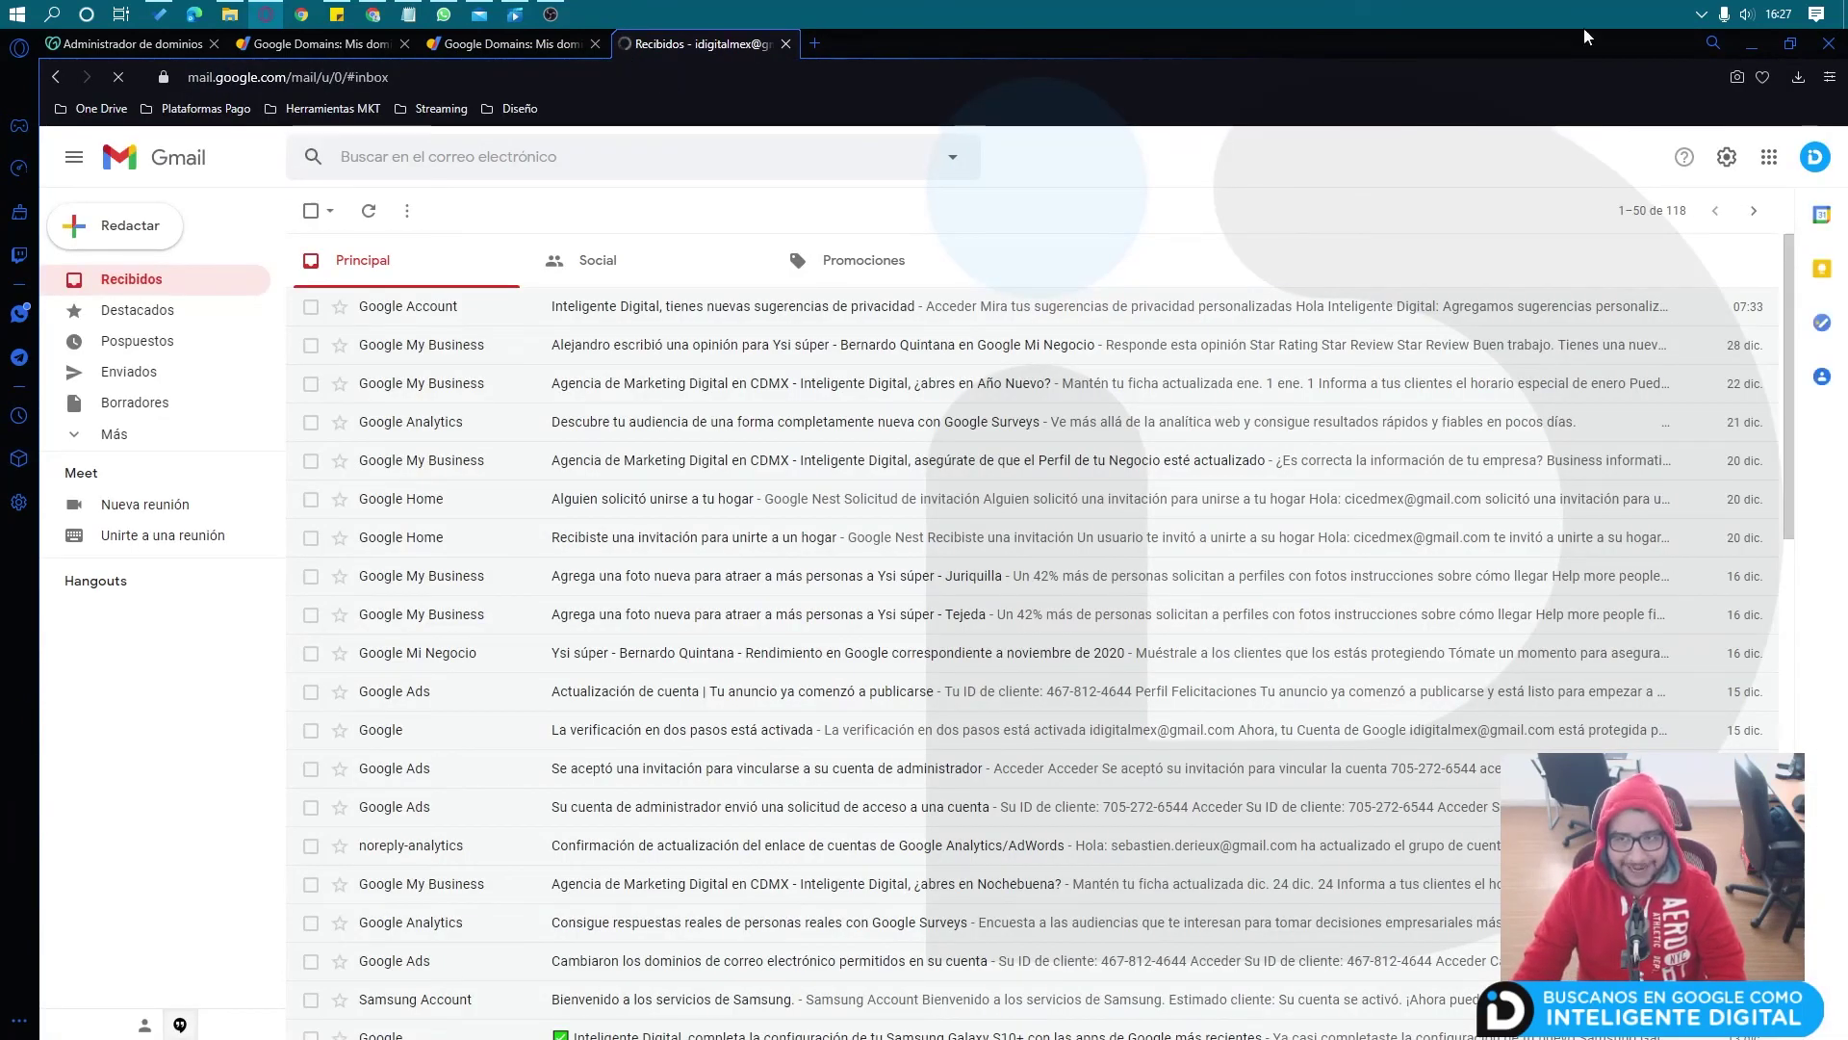
{"action": "left_click", "coordinate": [1803, 162]}
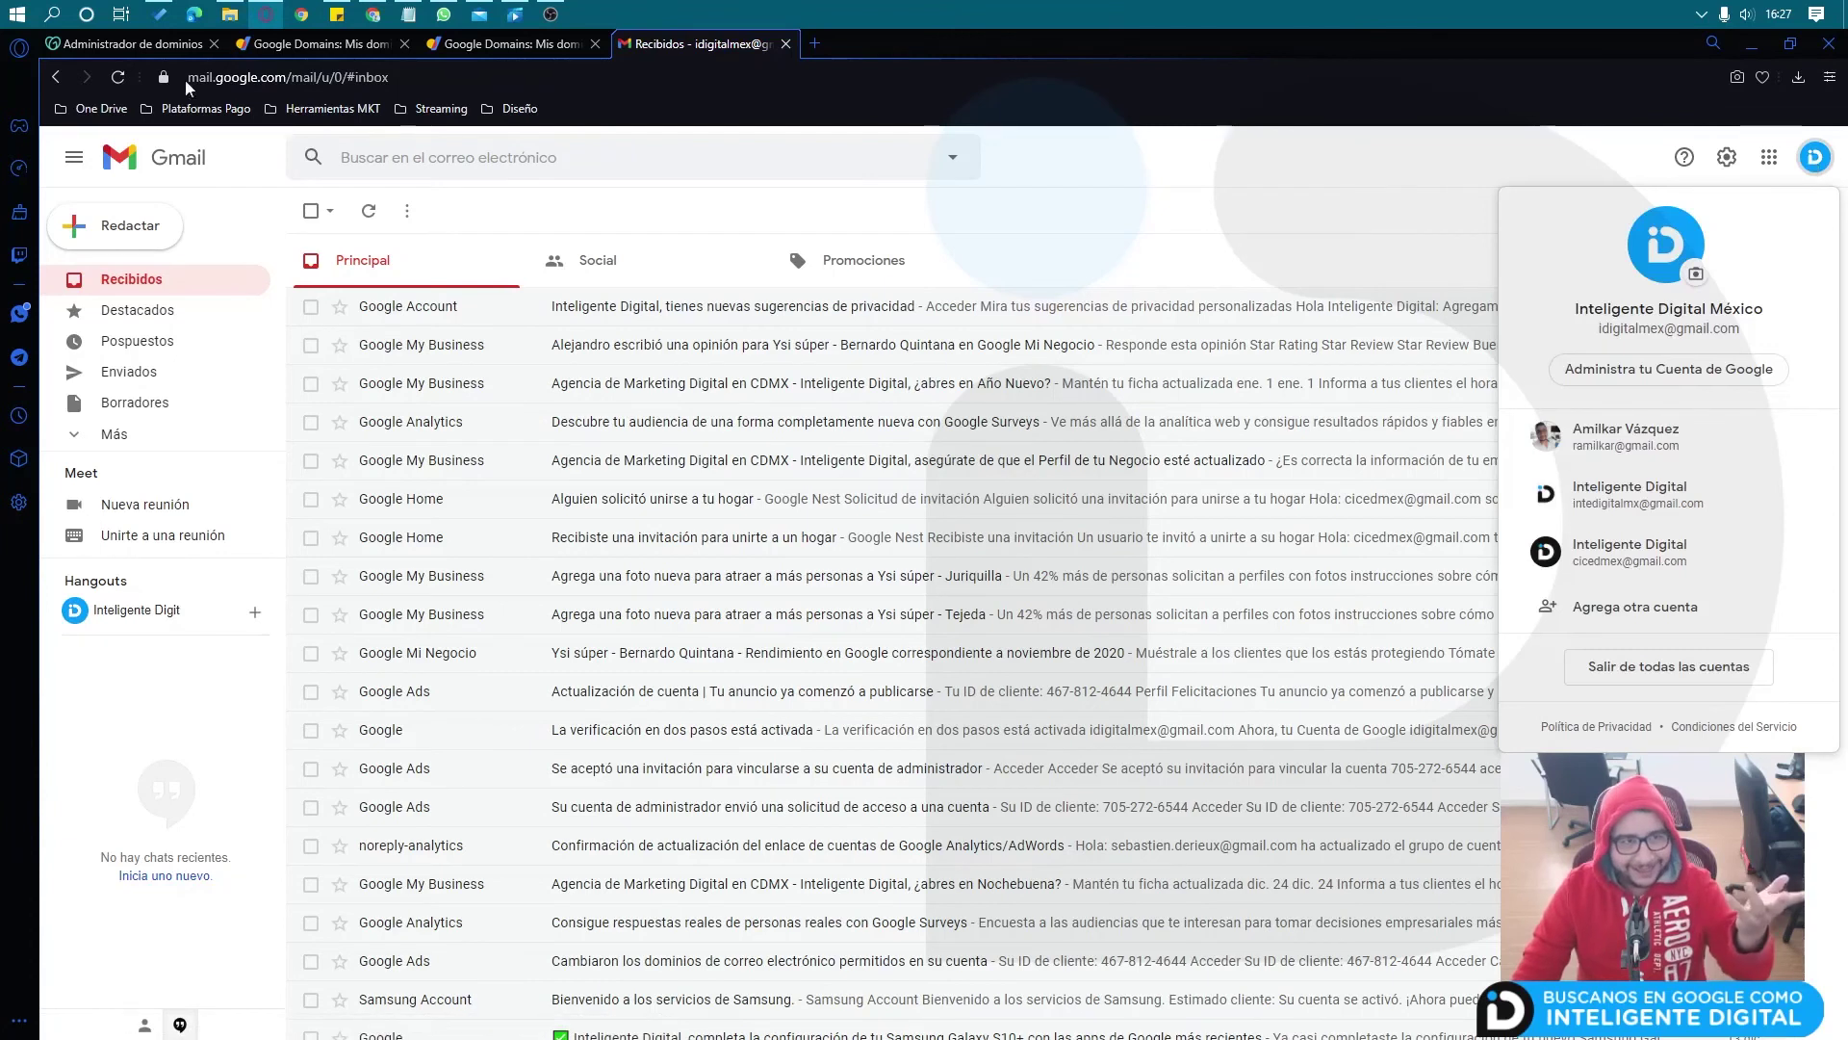
{"action": "left_click", "coordinate": [119, 46]}
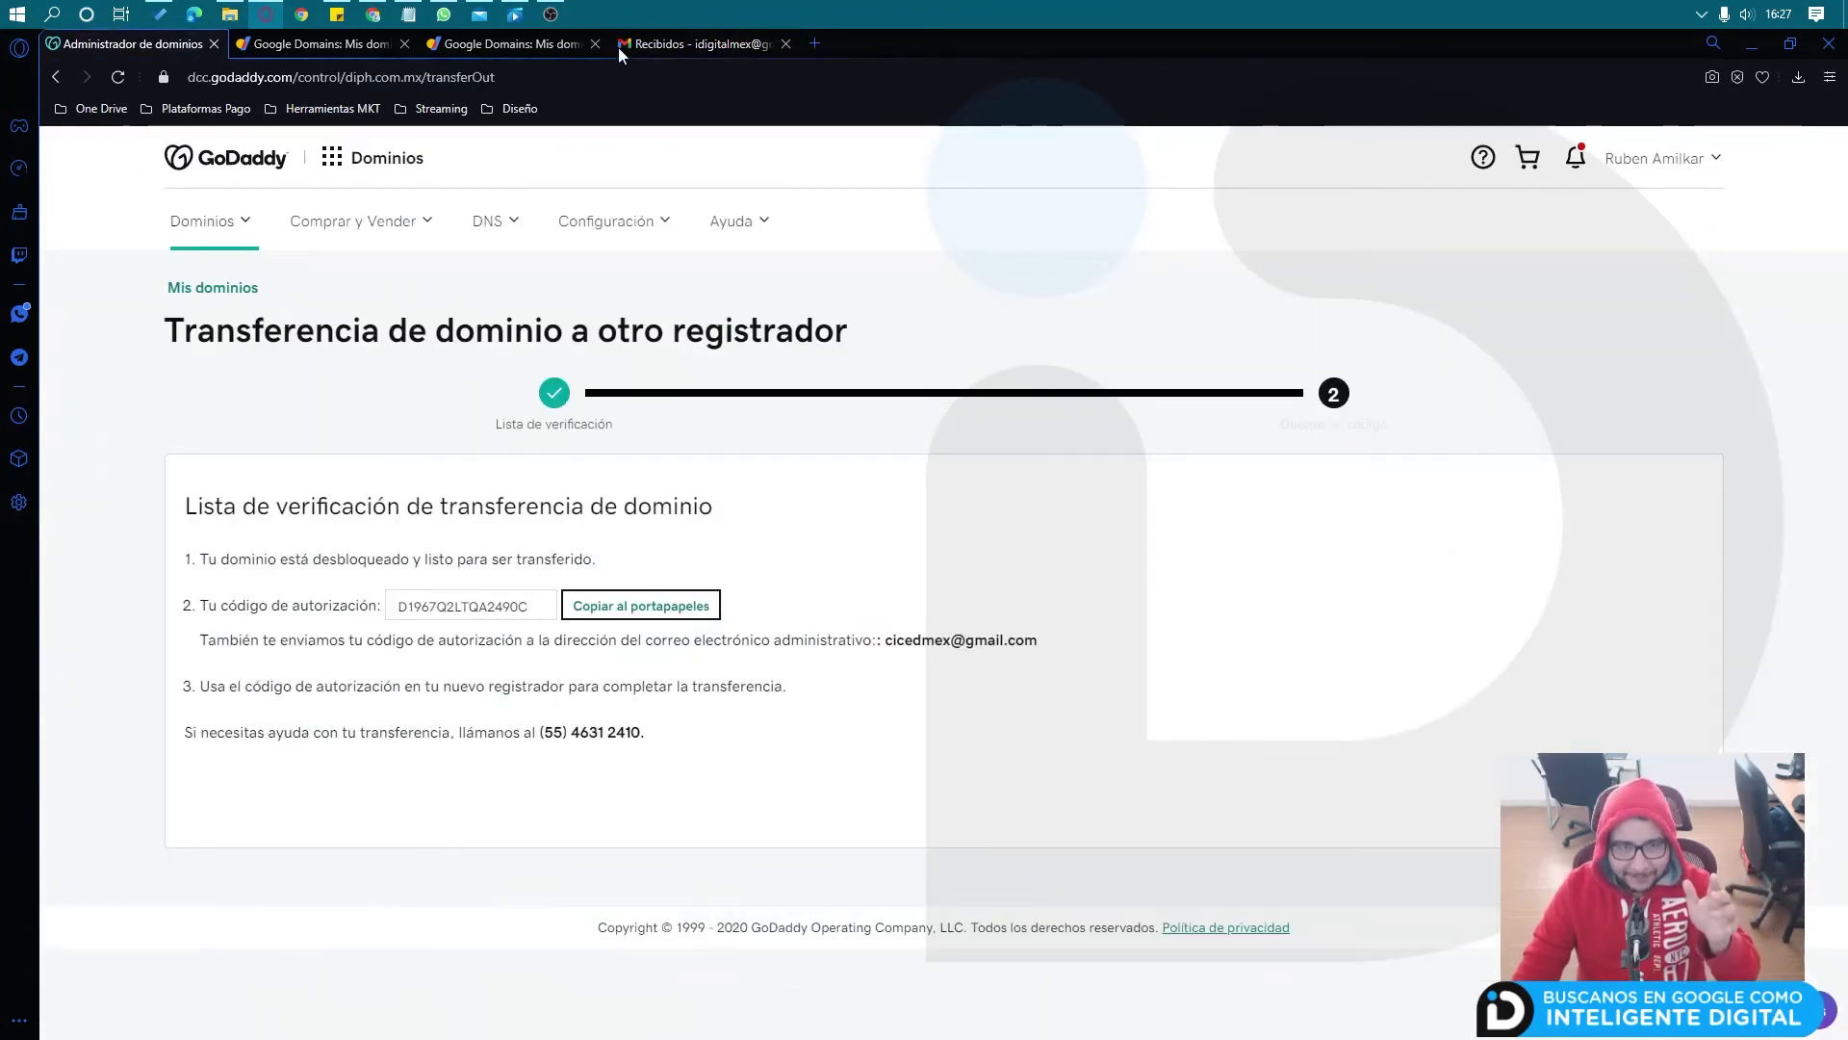
{"action": "left_click", "coordinate": [644, 46]}
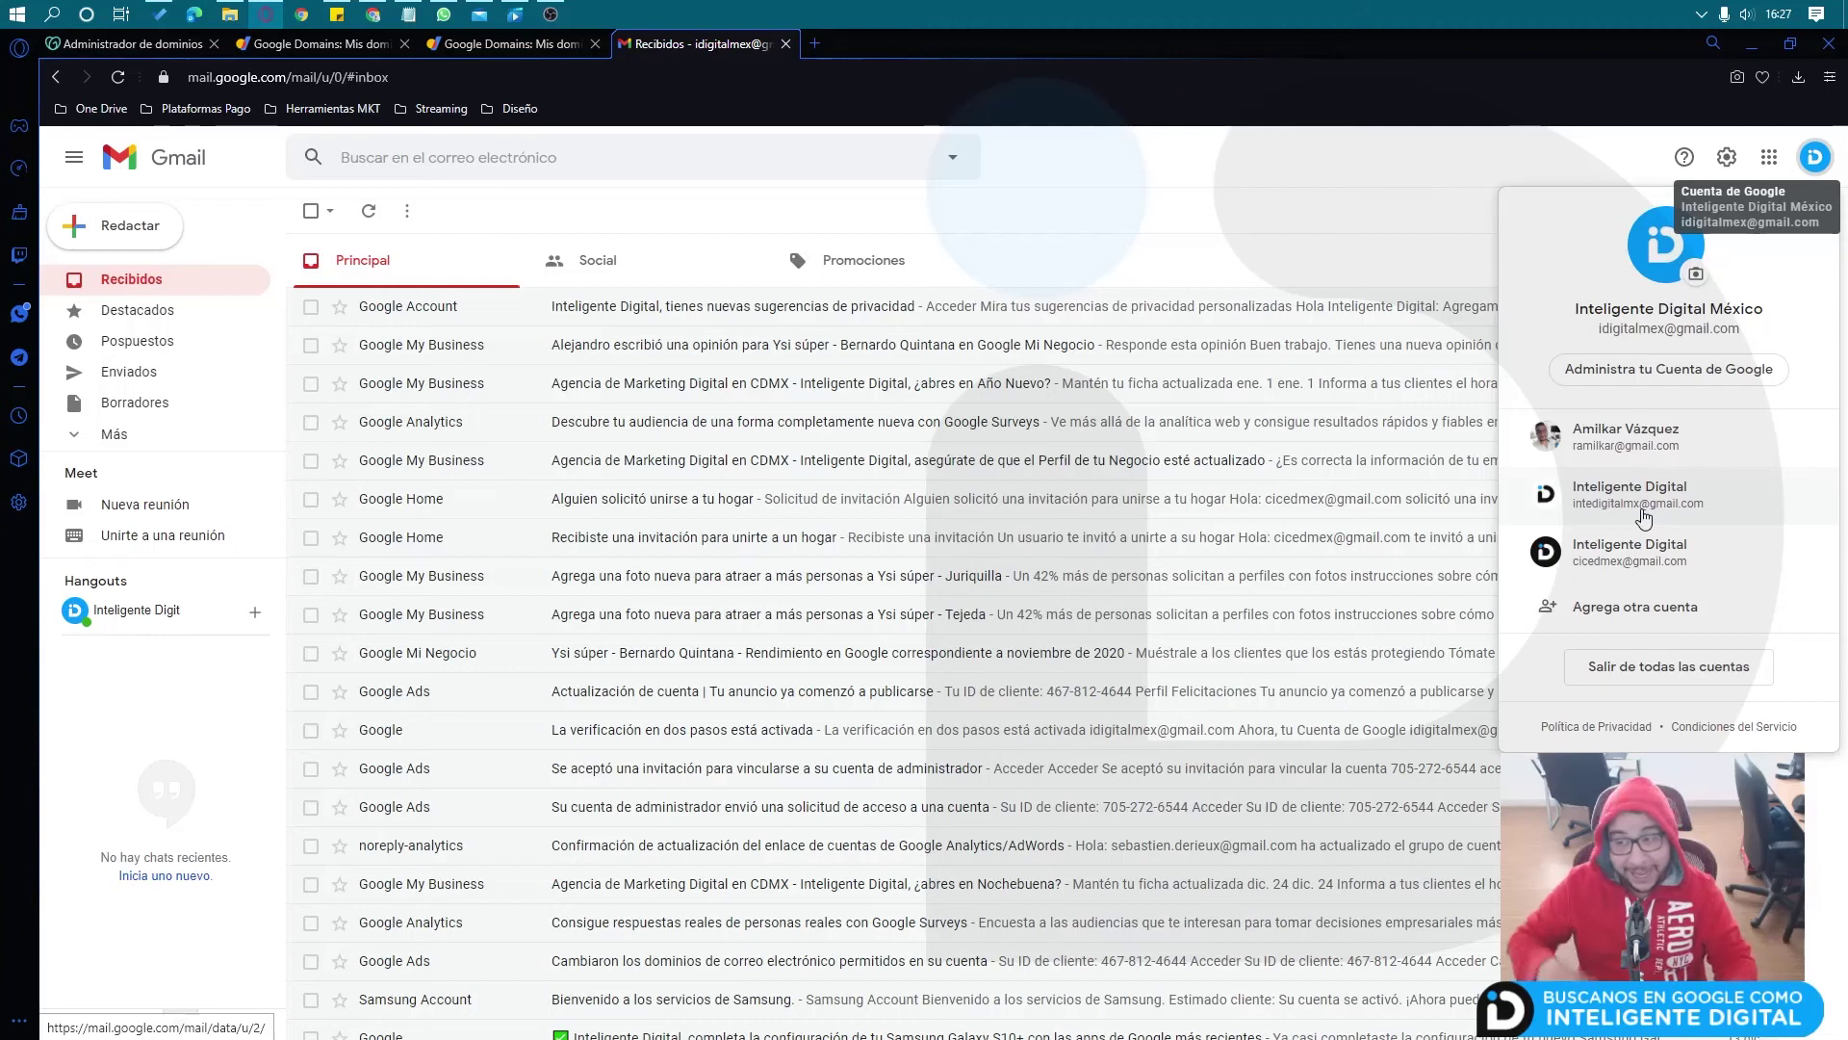
{"action": "left_click", "coordinate": [1579, 556]}
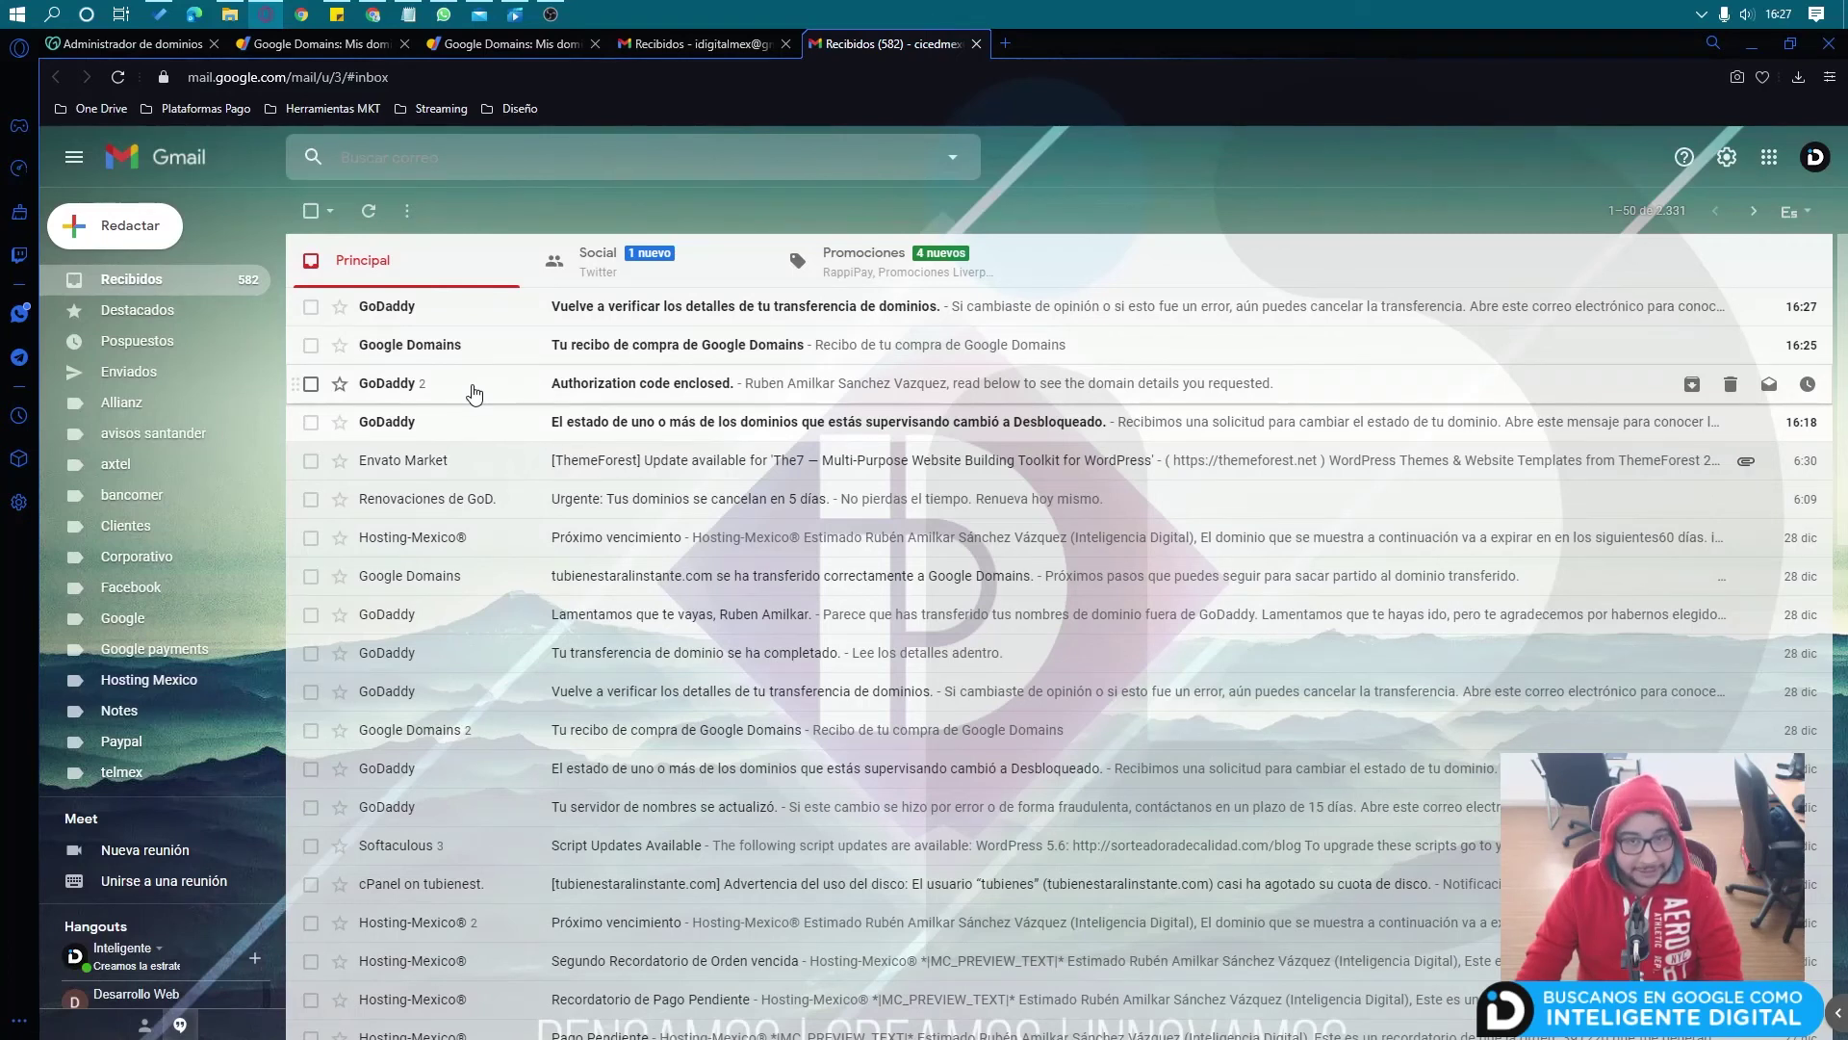
Step: Open GoDaddy's email about verifying the domain transfer, follow its account sign-in link, and go to the account's product list
{"action": "left_click", "coordinate": [638, 310]}
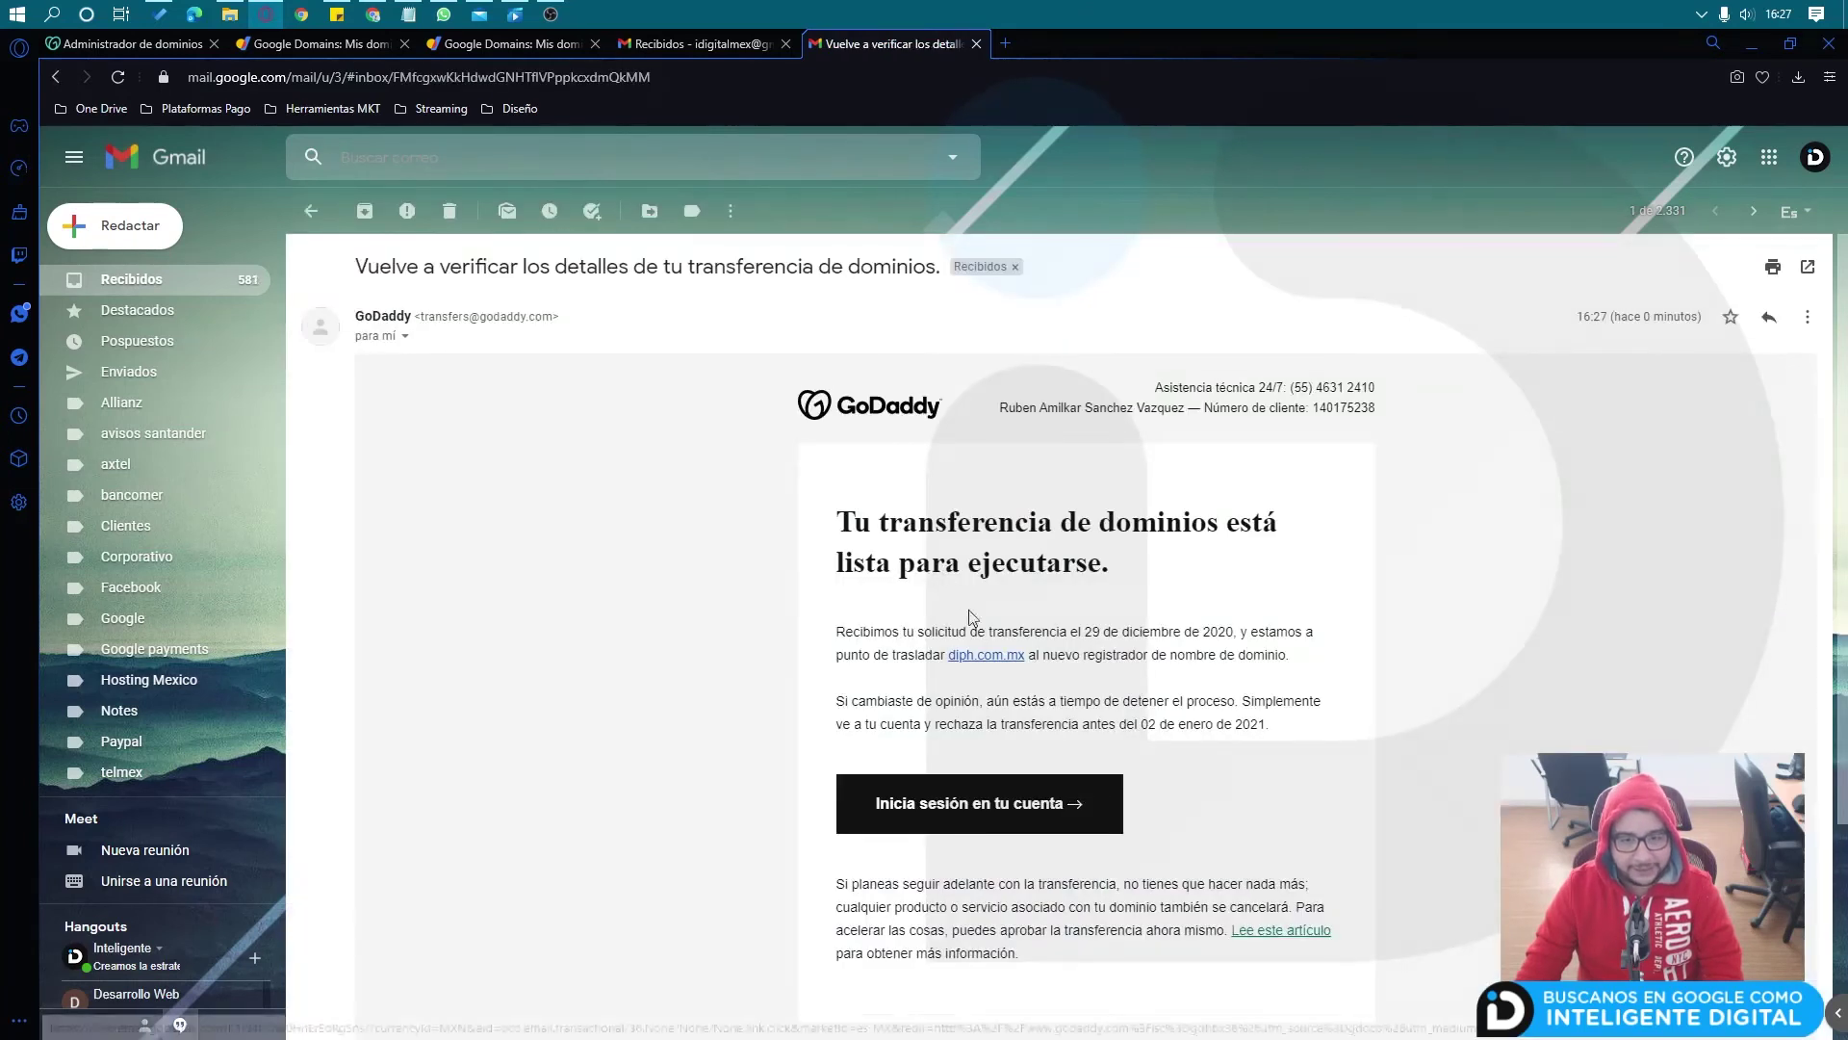
{"action": "left_click", "coordinate": [1022, 813]}
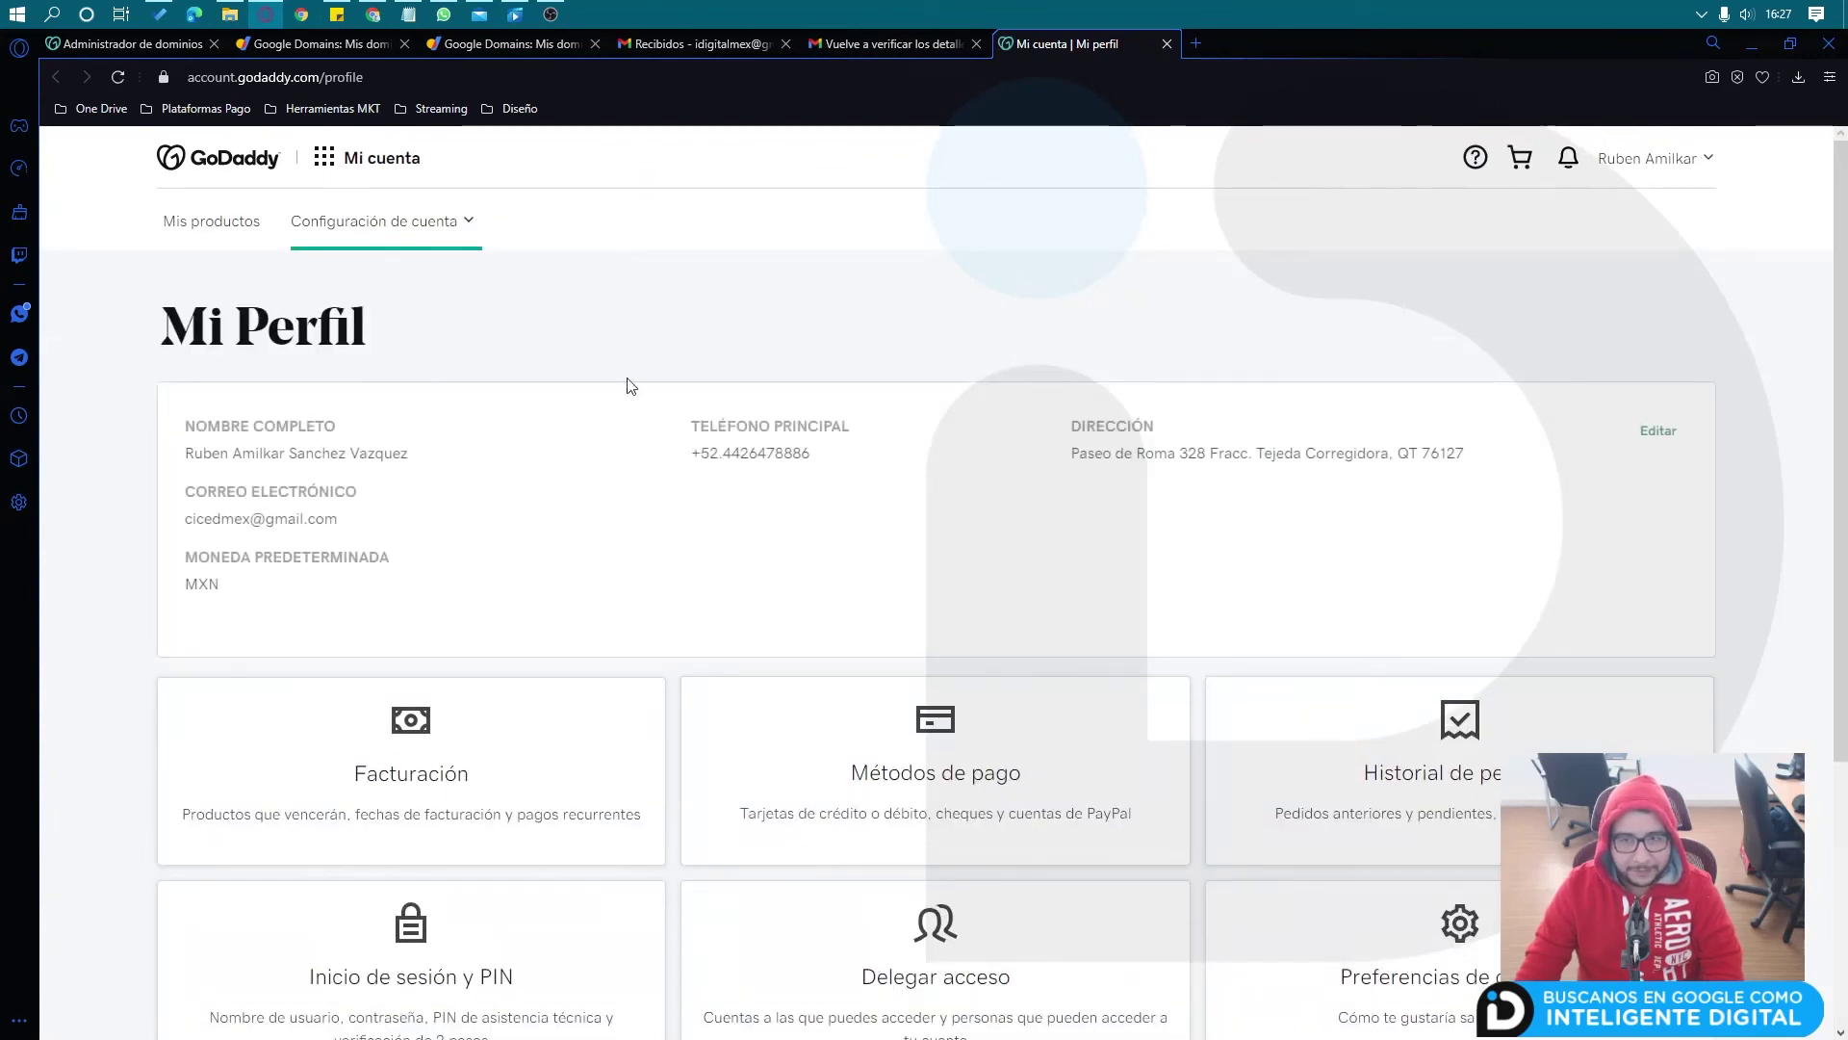
{"action": "left_click", "coordinate": [1702, 158]}
{"action": "left_click", "coordinate": [1540, 338]}
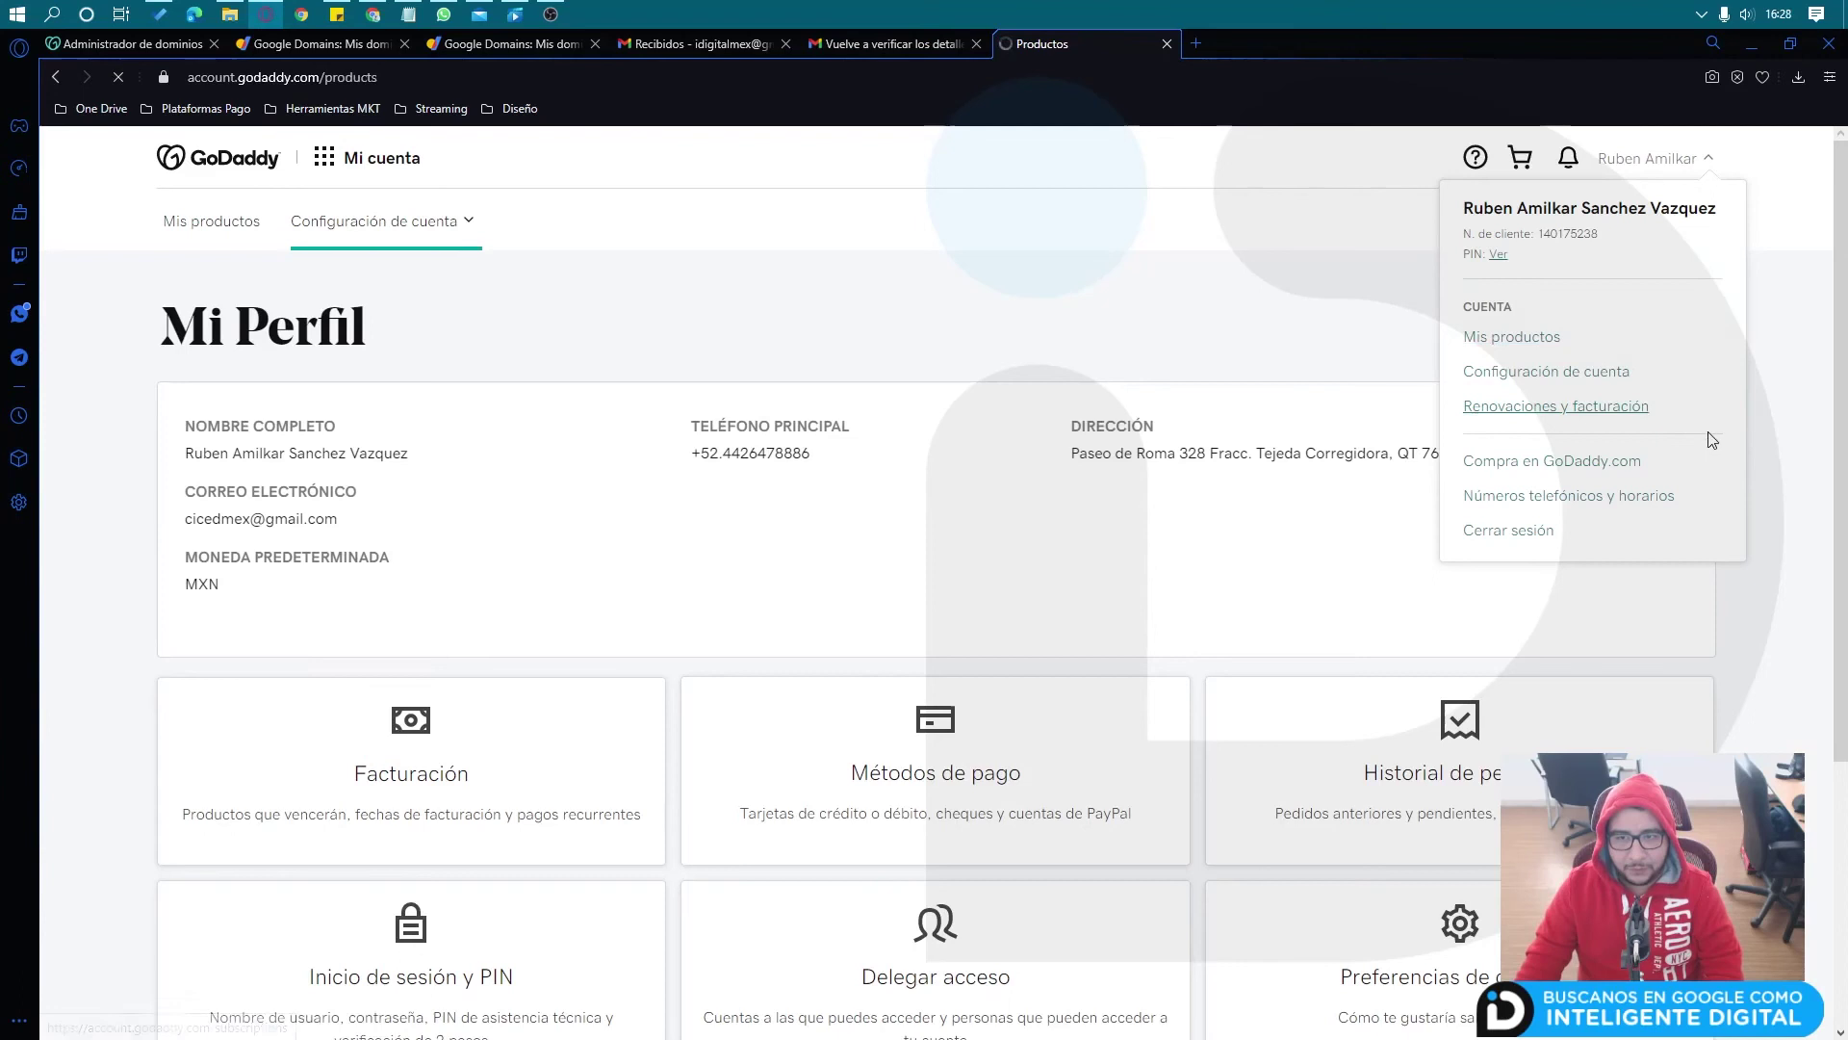
{"action": "scroll", "coordinate": [1085, 651], "scroll_direction": "down", "scroll_amount": 5}
{"action": "scroll", "coordinate": [1614, 465], "scroll_direction": "up", "scroll_amount": 4}
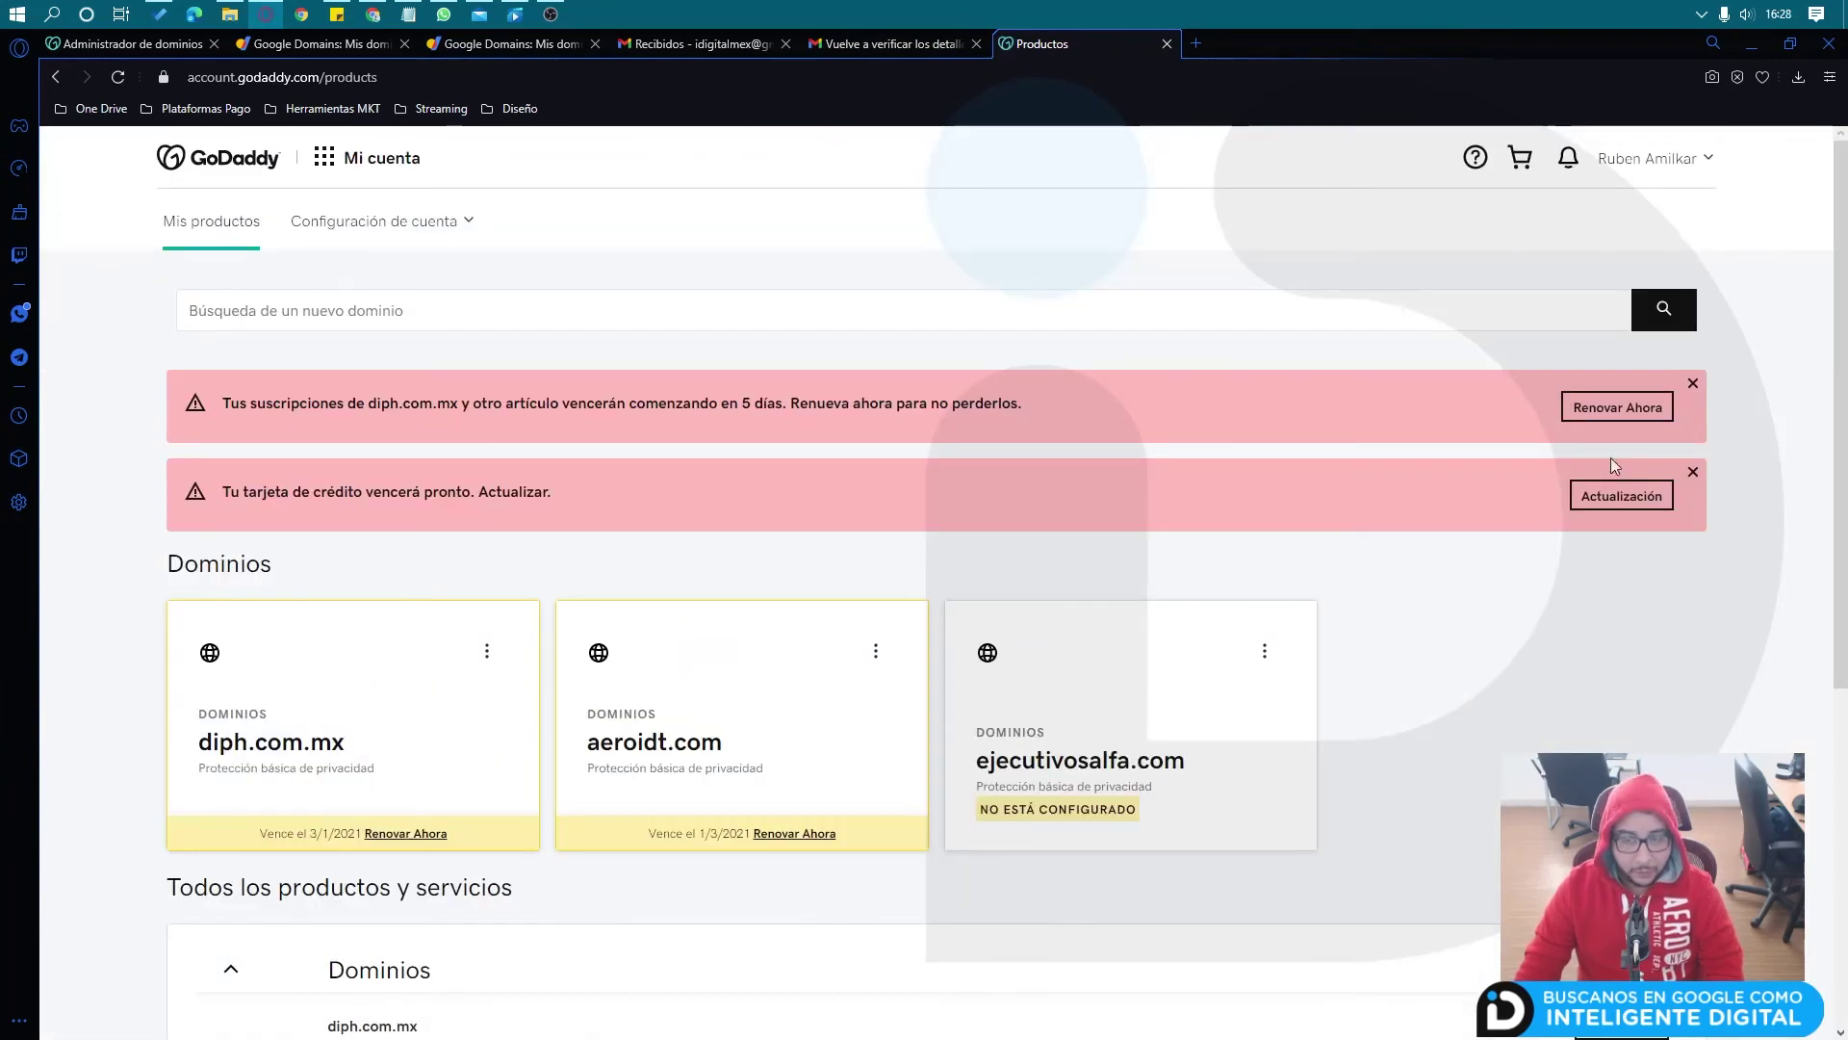
Step: Go to the GoDaddy domain manager and open the domain transfers page
{"action": "left_click", "coordinate": [1680, 161]}
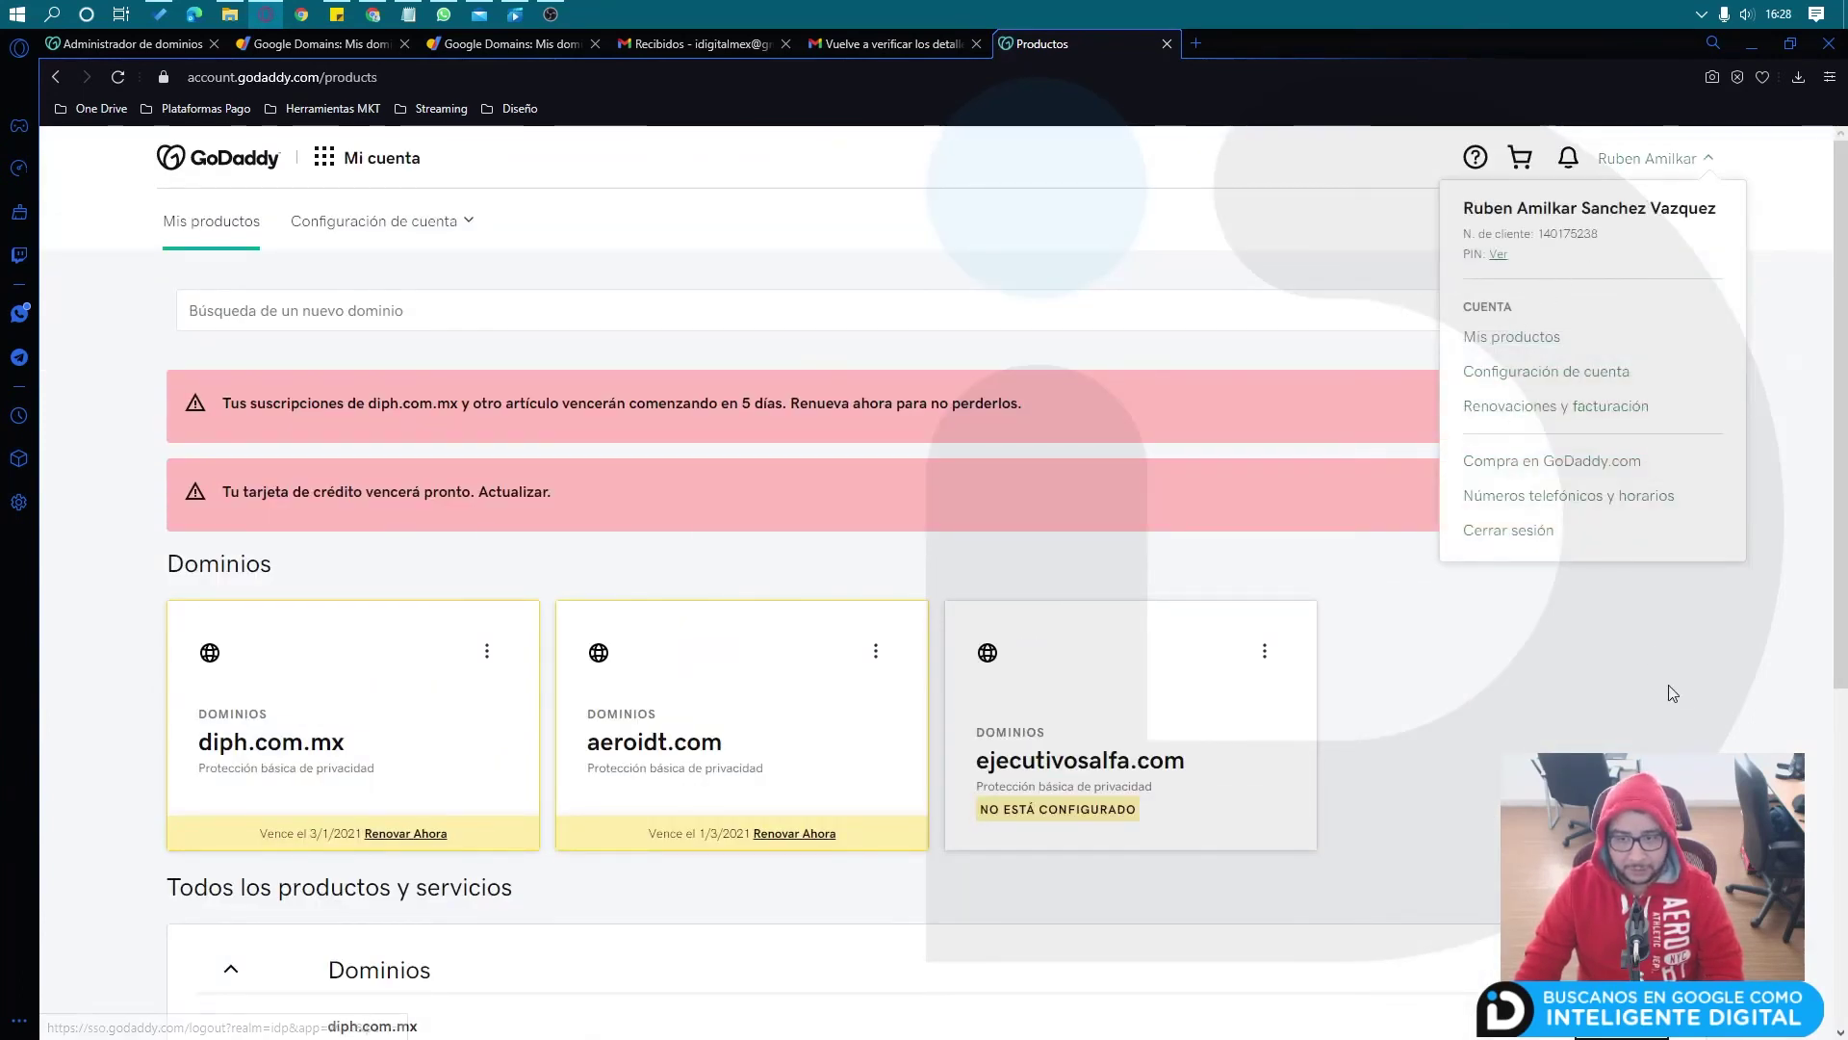
{"action": "scroll", "coordinate": [1692, 703], "scroll_direction": "down", "scroll_amount": 1}
{"action": "scroll", "coordinate": [1691, 703], "scroll_direction": "down", "scroll_amount": 1}
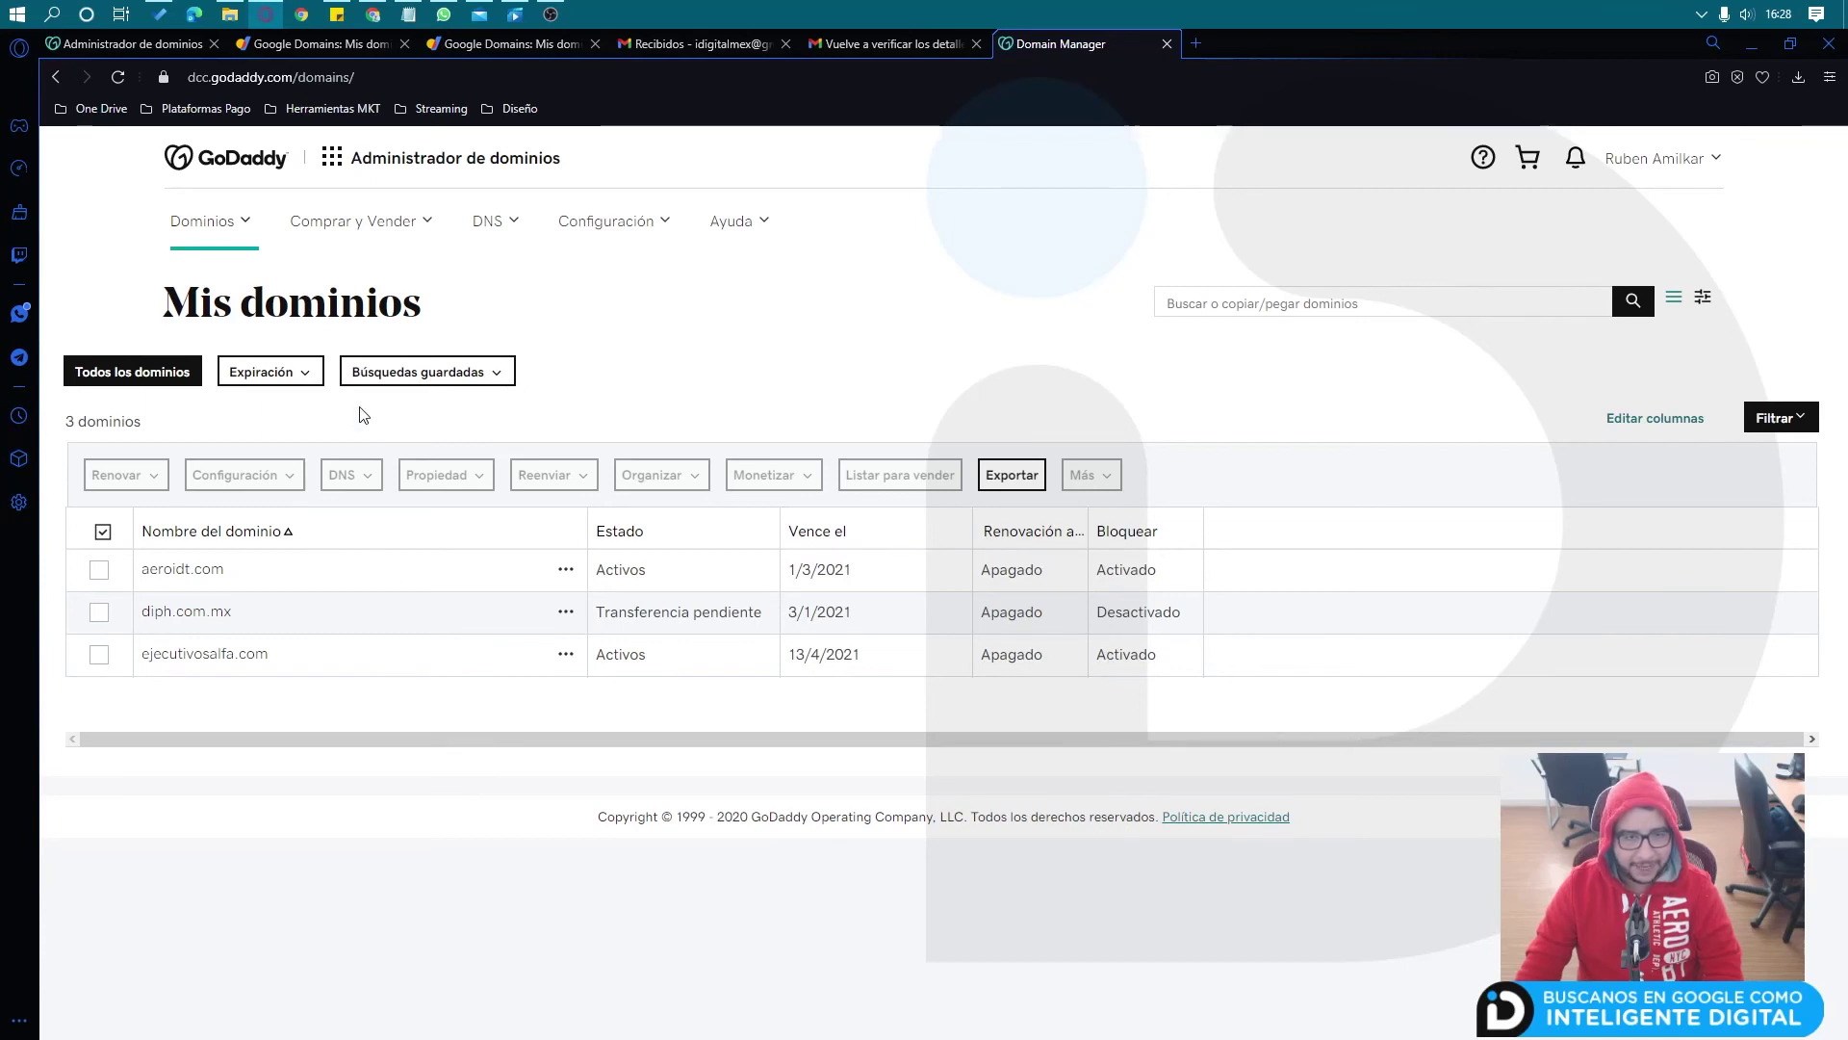
{"action": "left_click", "coordinate": [241, 223]}
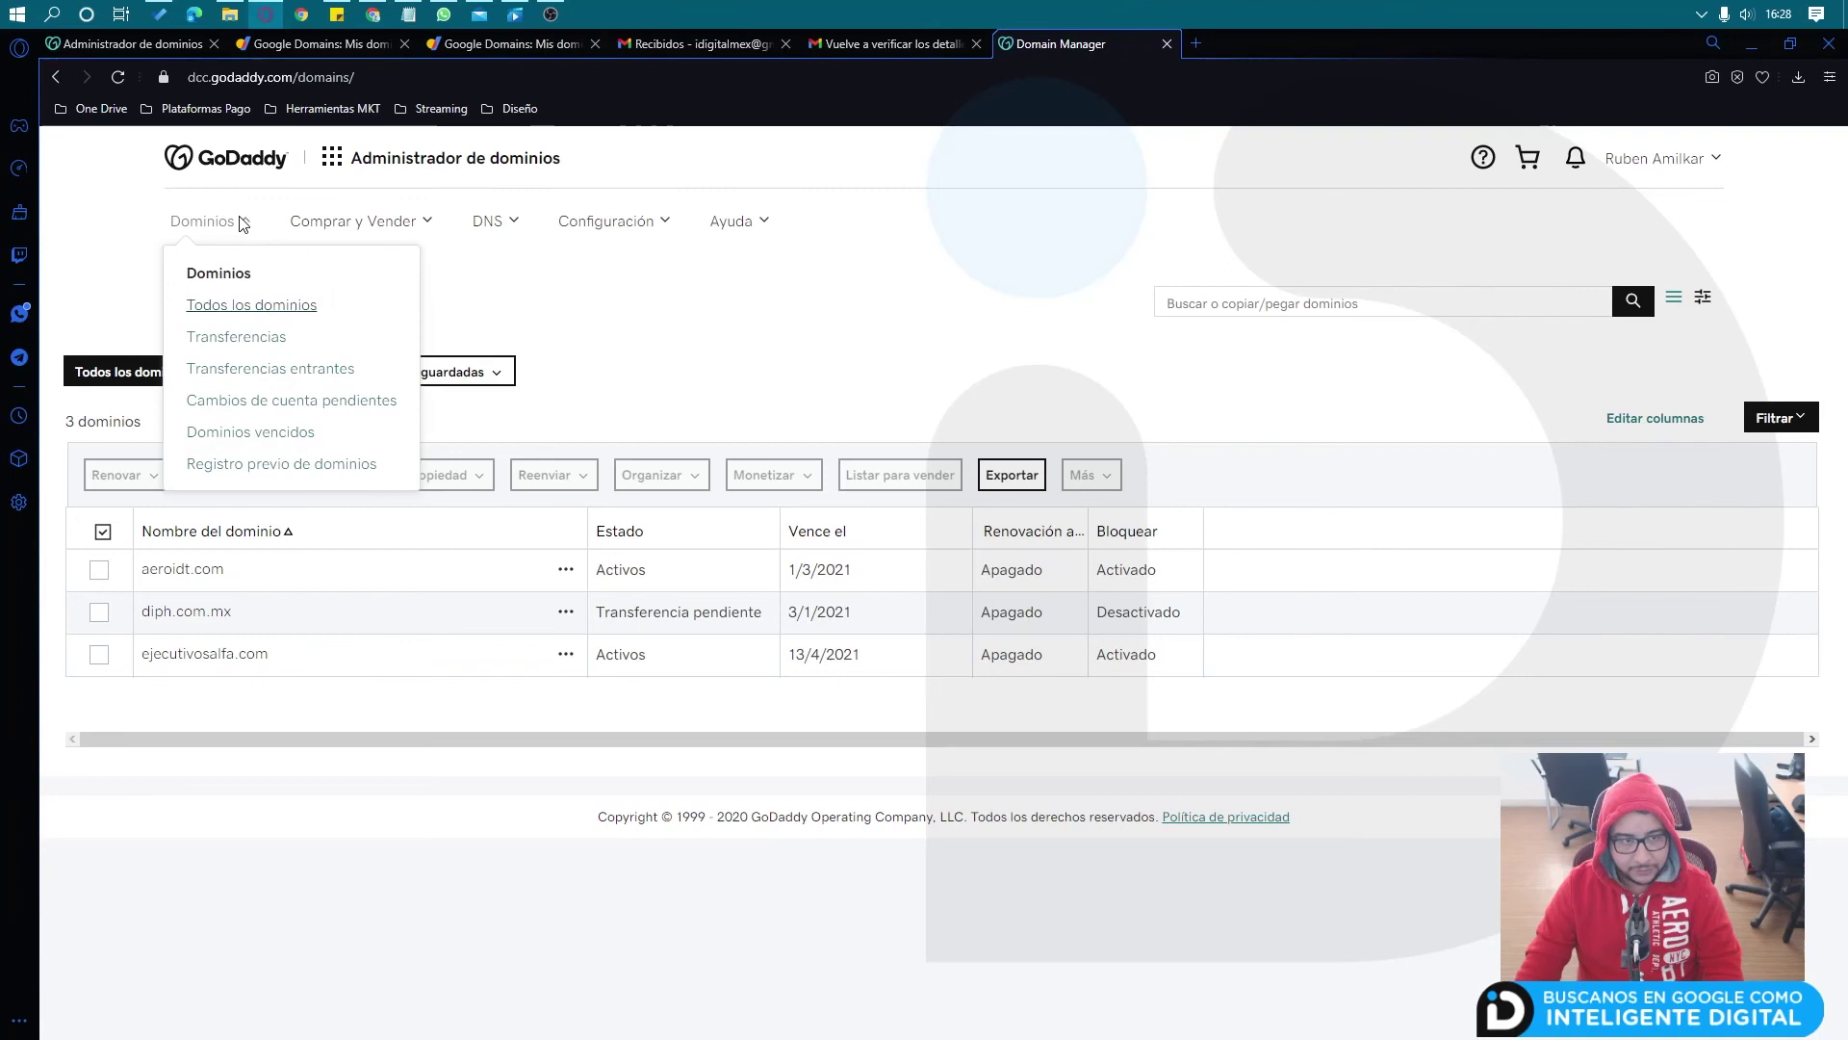
{"action": "left_click", "coordinate": [274, 342]}
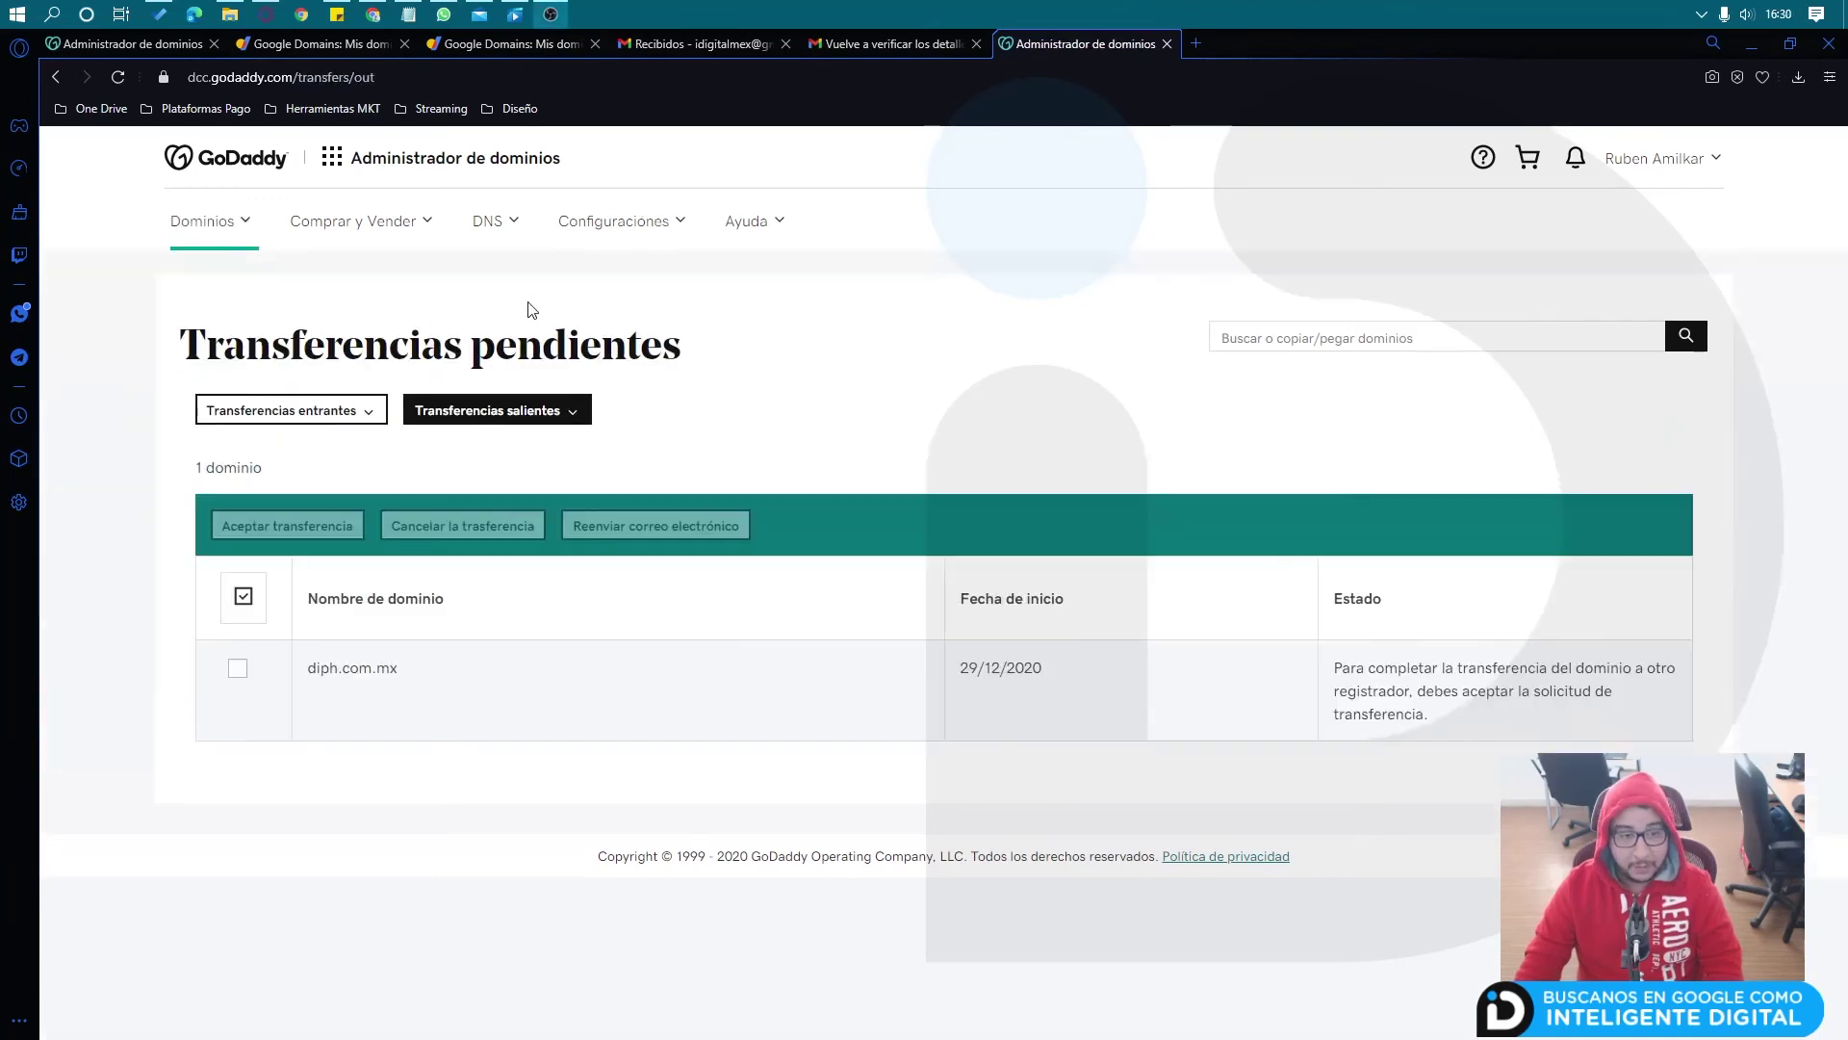
Step: Show all outgoing transfers, select diph.com.mx and accept its transfer to the other registrar
{"action": "left_click", "coordinate": [551, 421]}
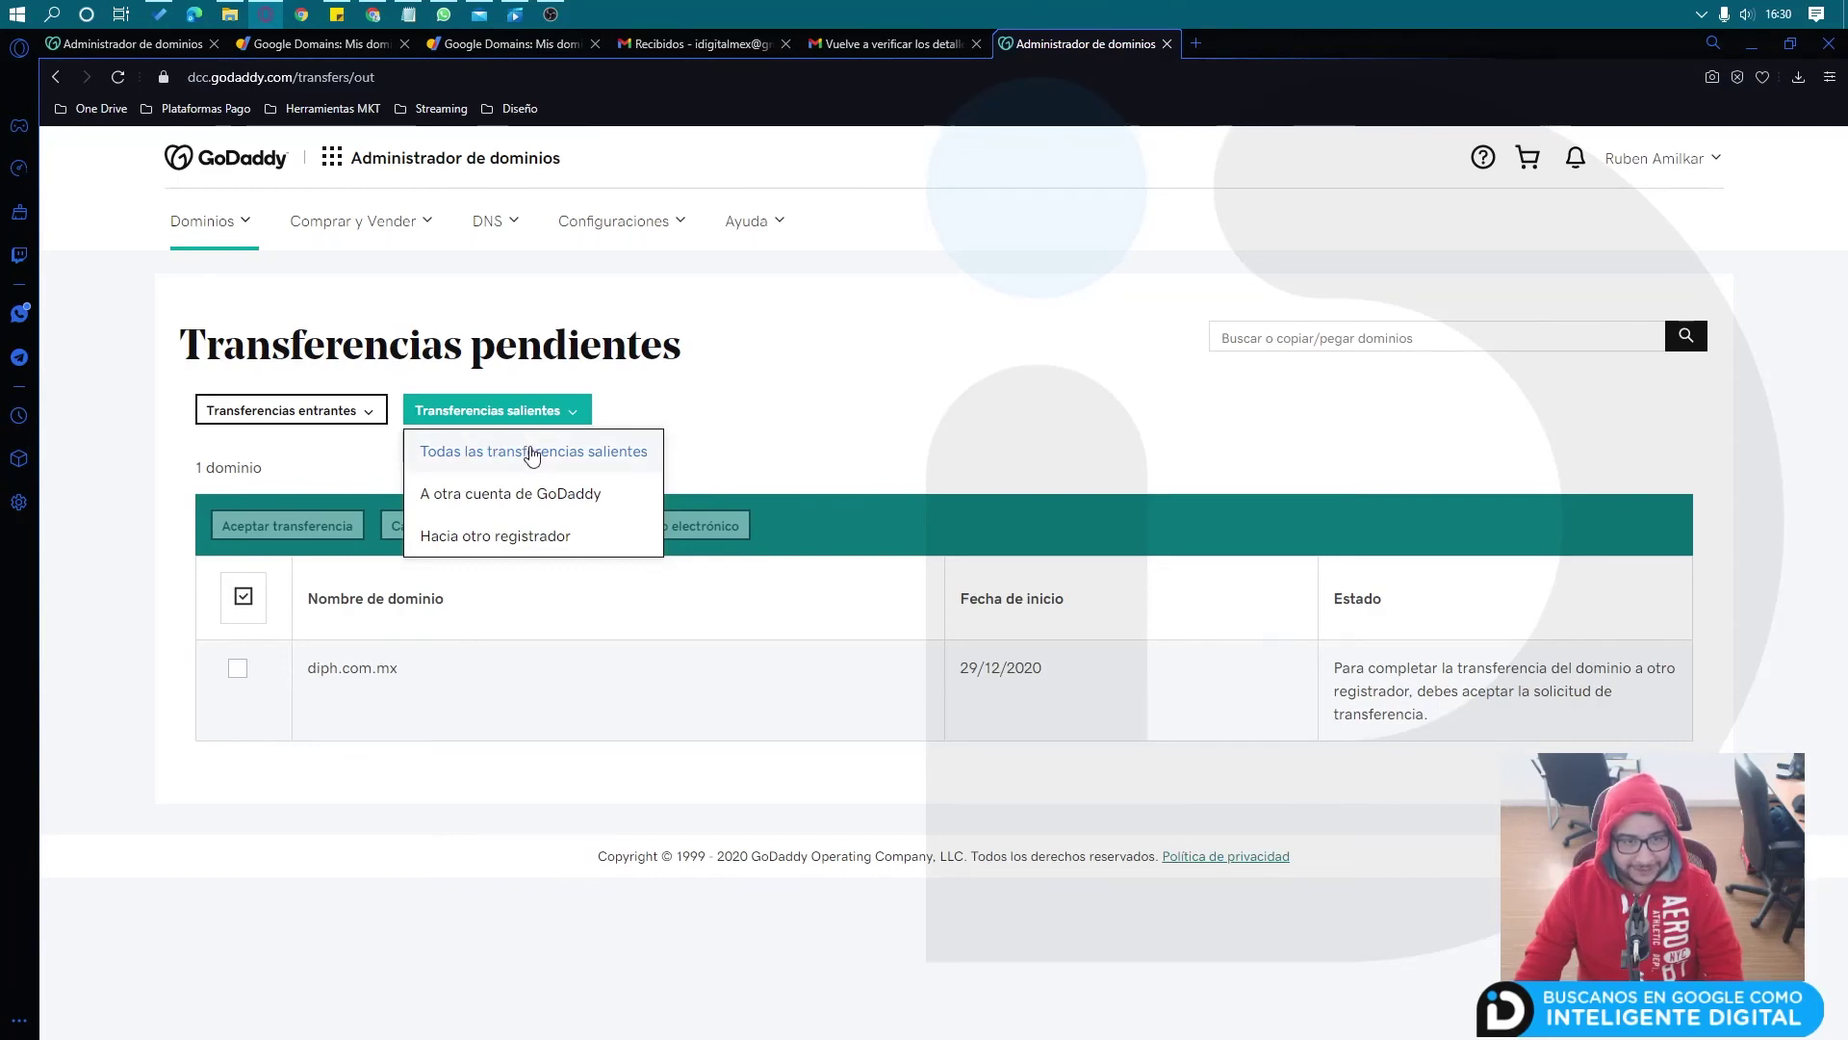
{"action": "left_click", "coordinate": [533, 453]}
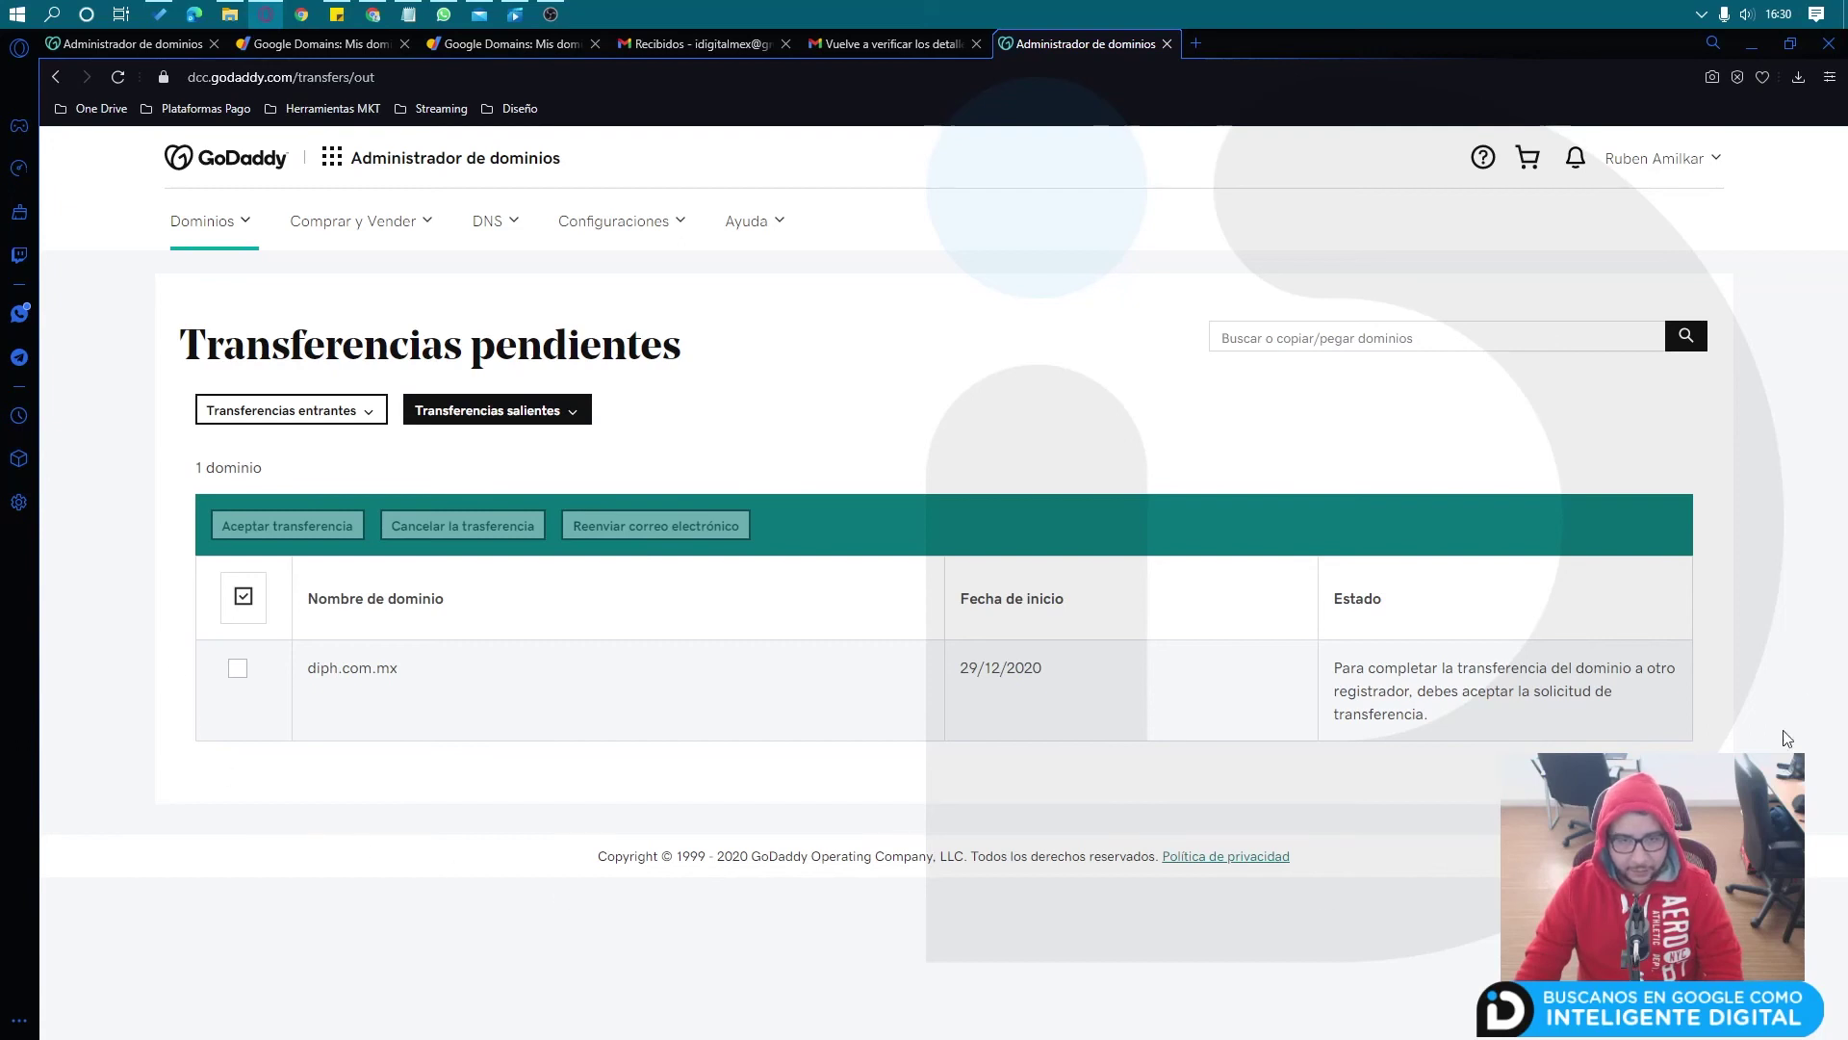
{"action": "left_click", "coordinate": [237, 671]}
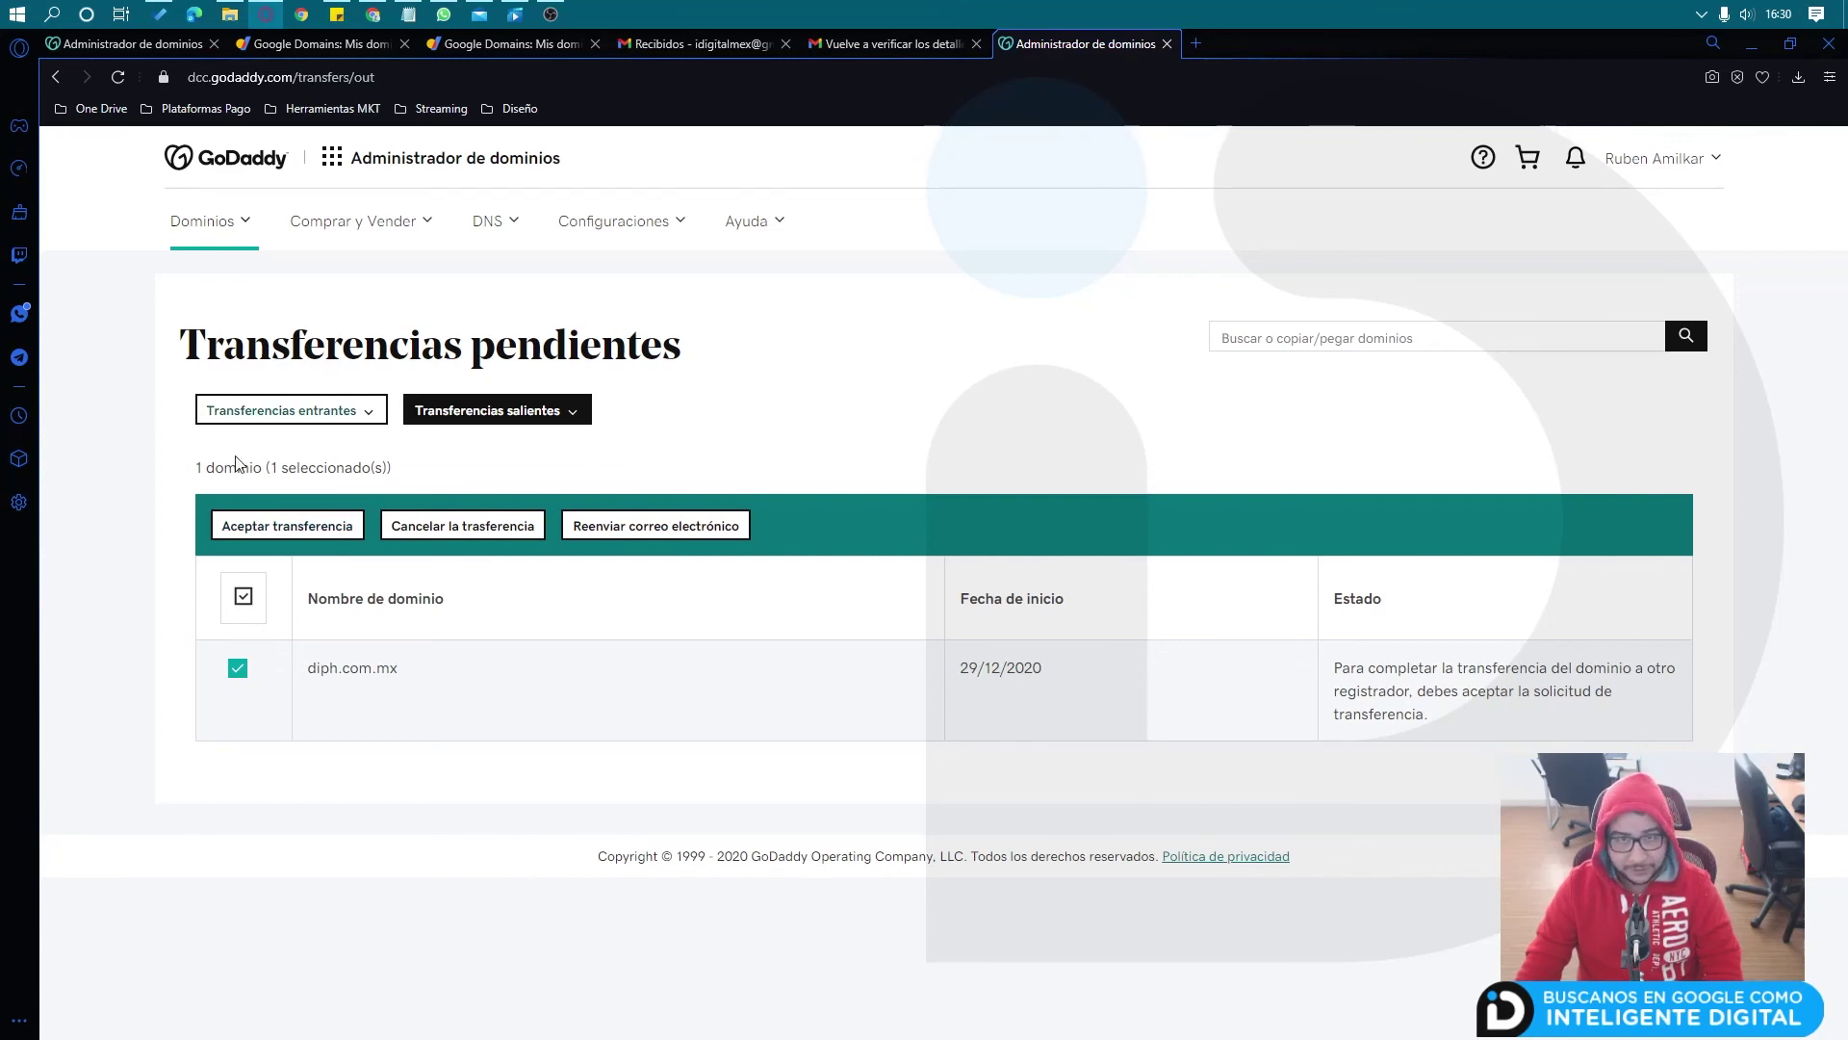
{"action": "left_click", "coordinate": [299, 527]}
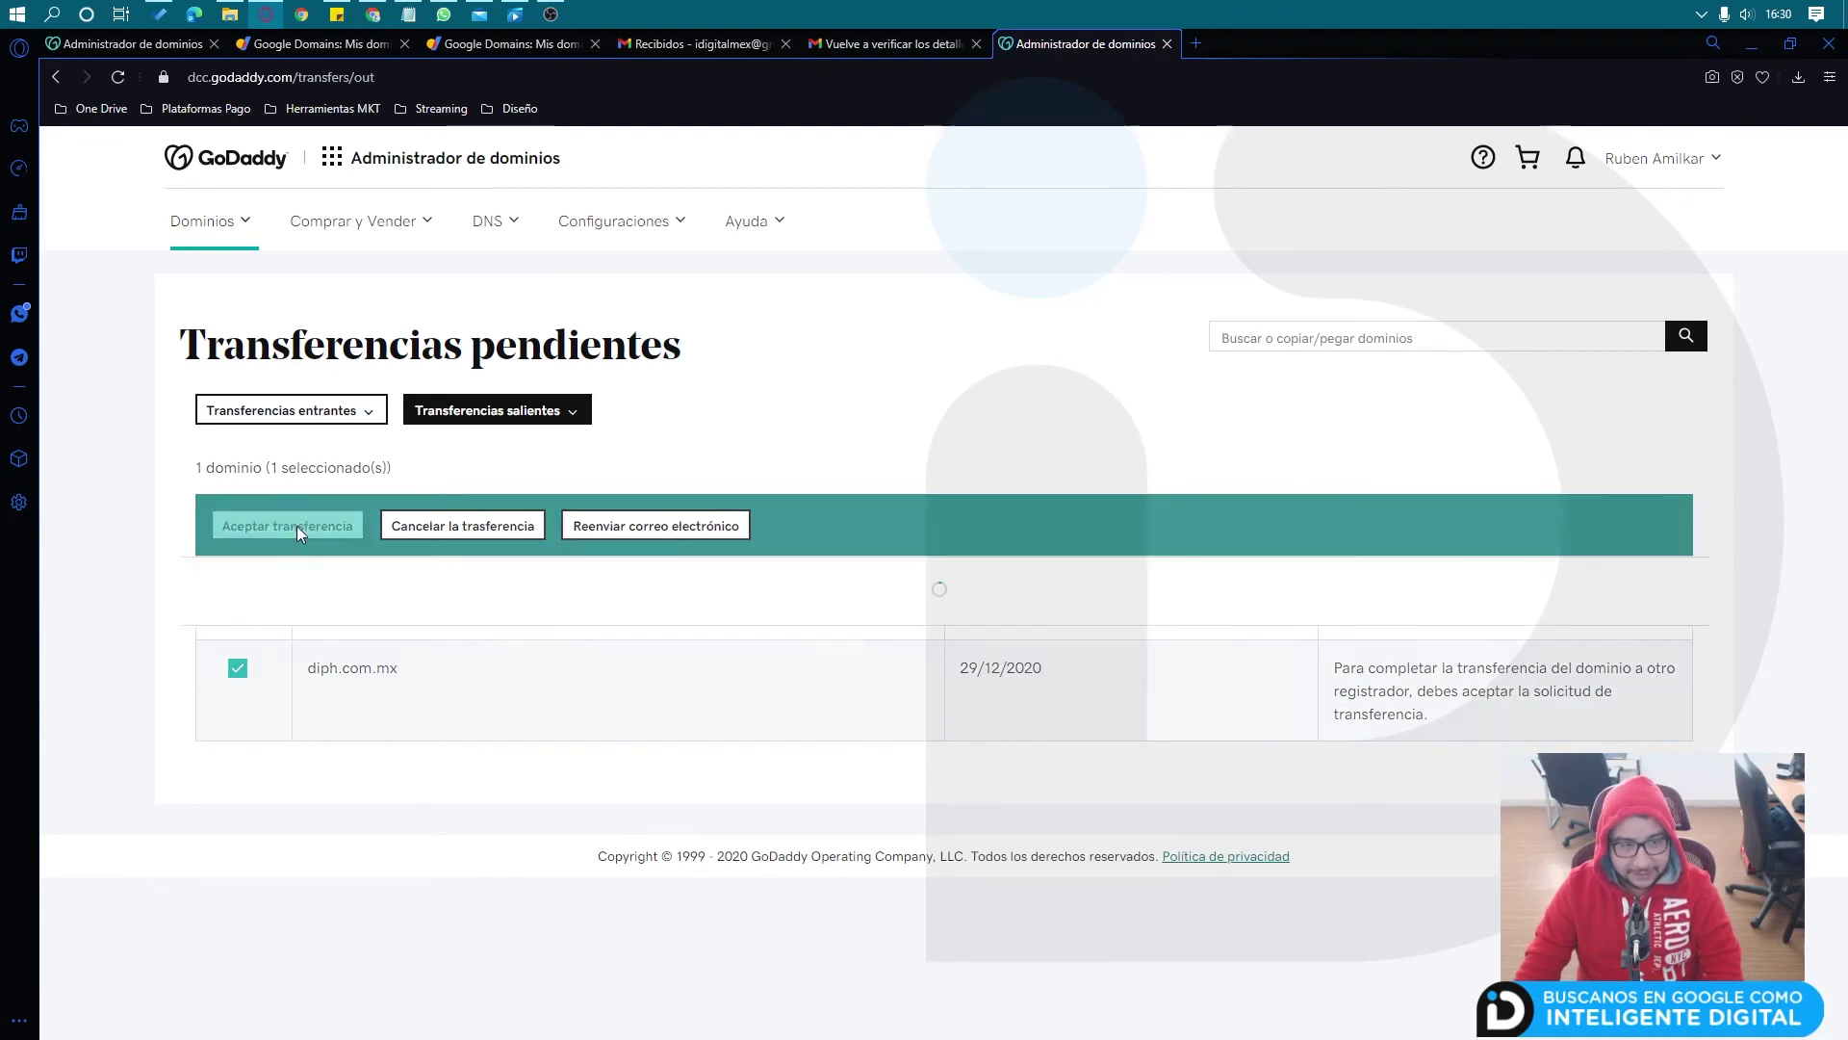
Step: Capture a screenshot of the outgoing transfer notification and copy it to the clipboard
{"action": "key", "text": "Print"}
{"action": "left_click_drag", "start_coordinate": [1514, 138], "coordinate": [1828, 365]}
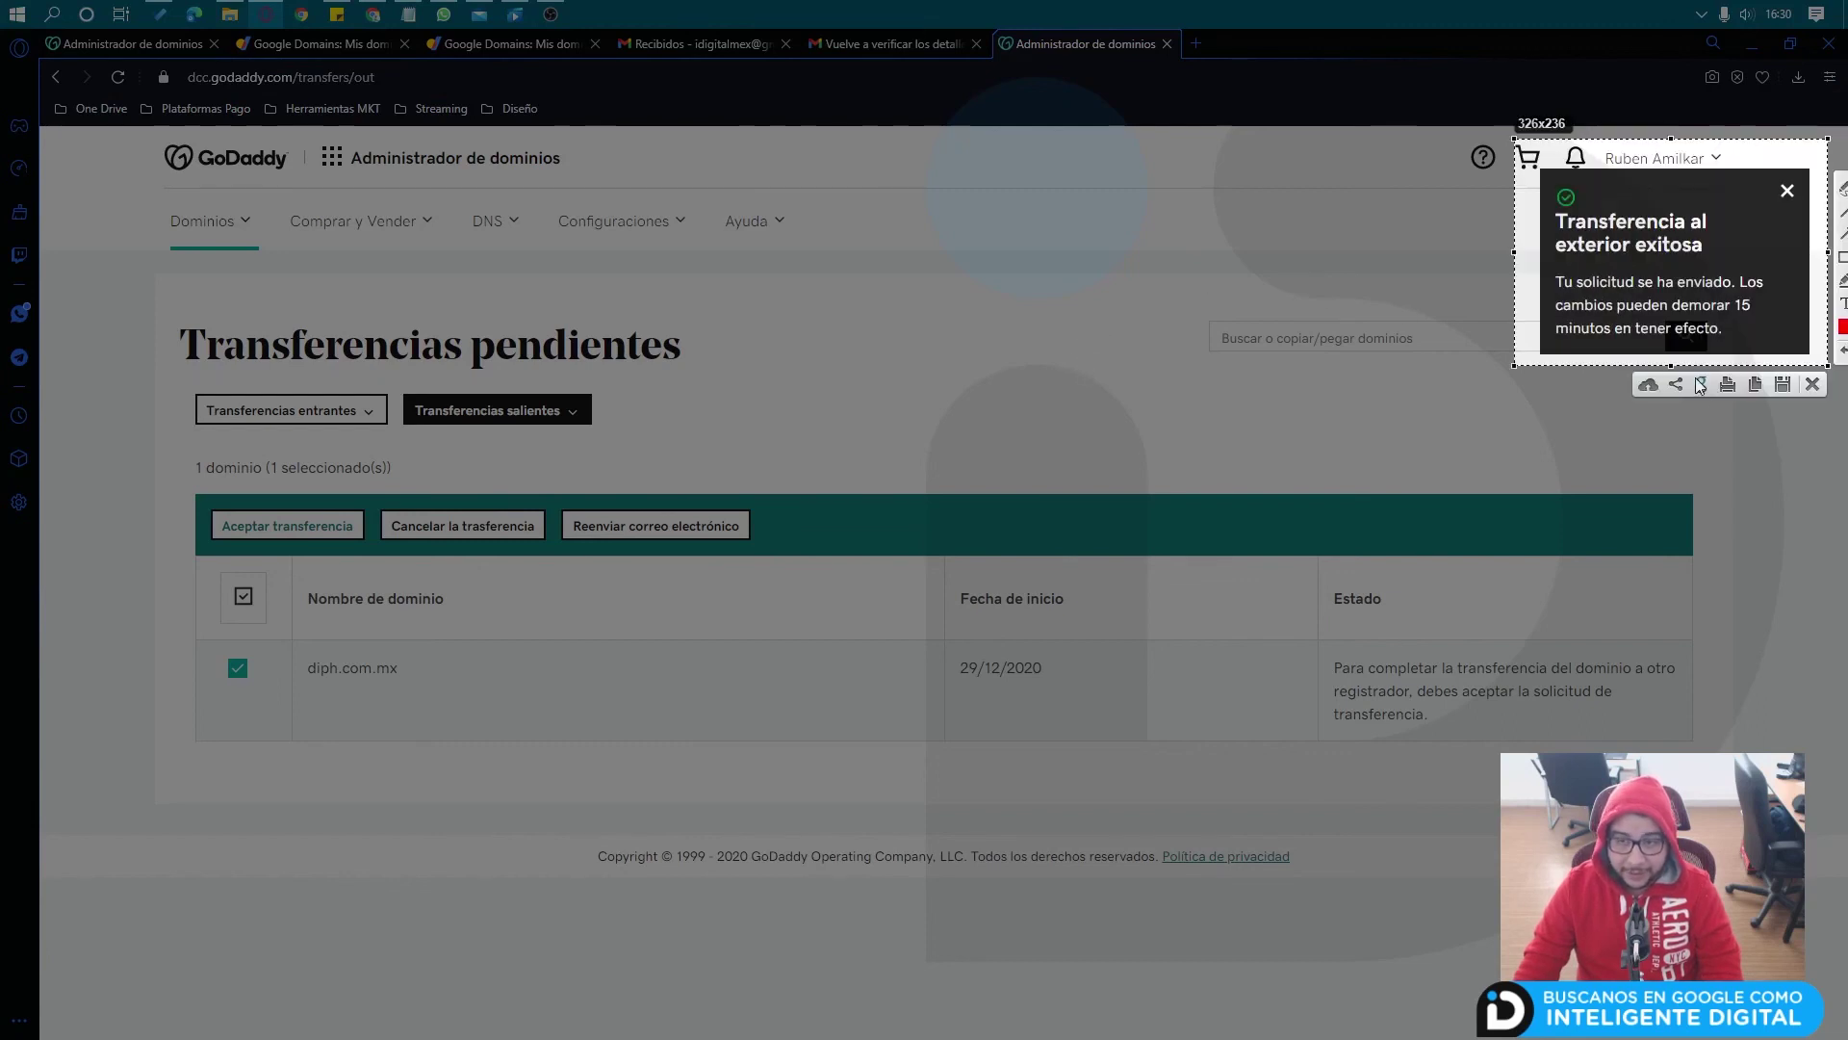
{"action": "key", "text": "ctrl+c"}
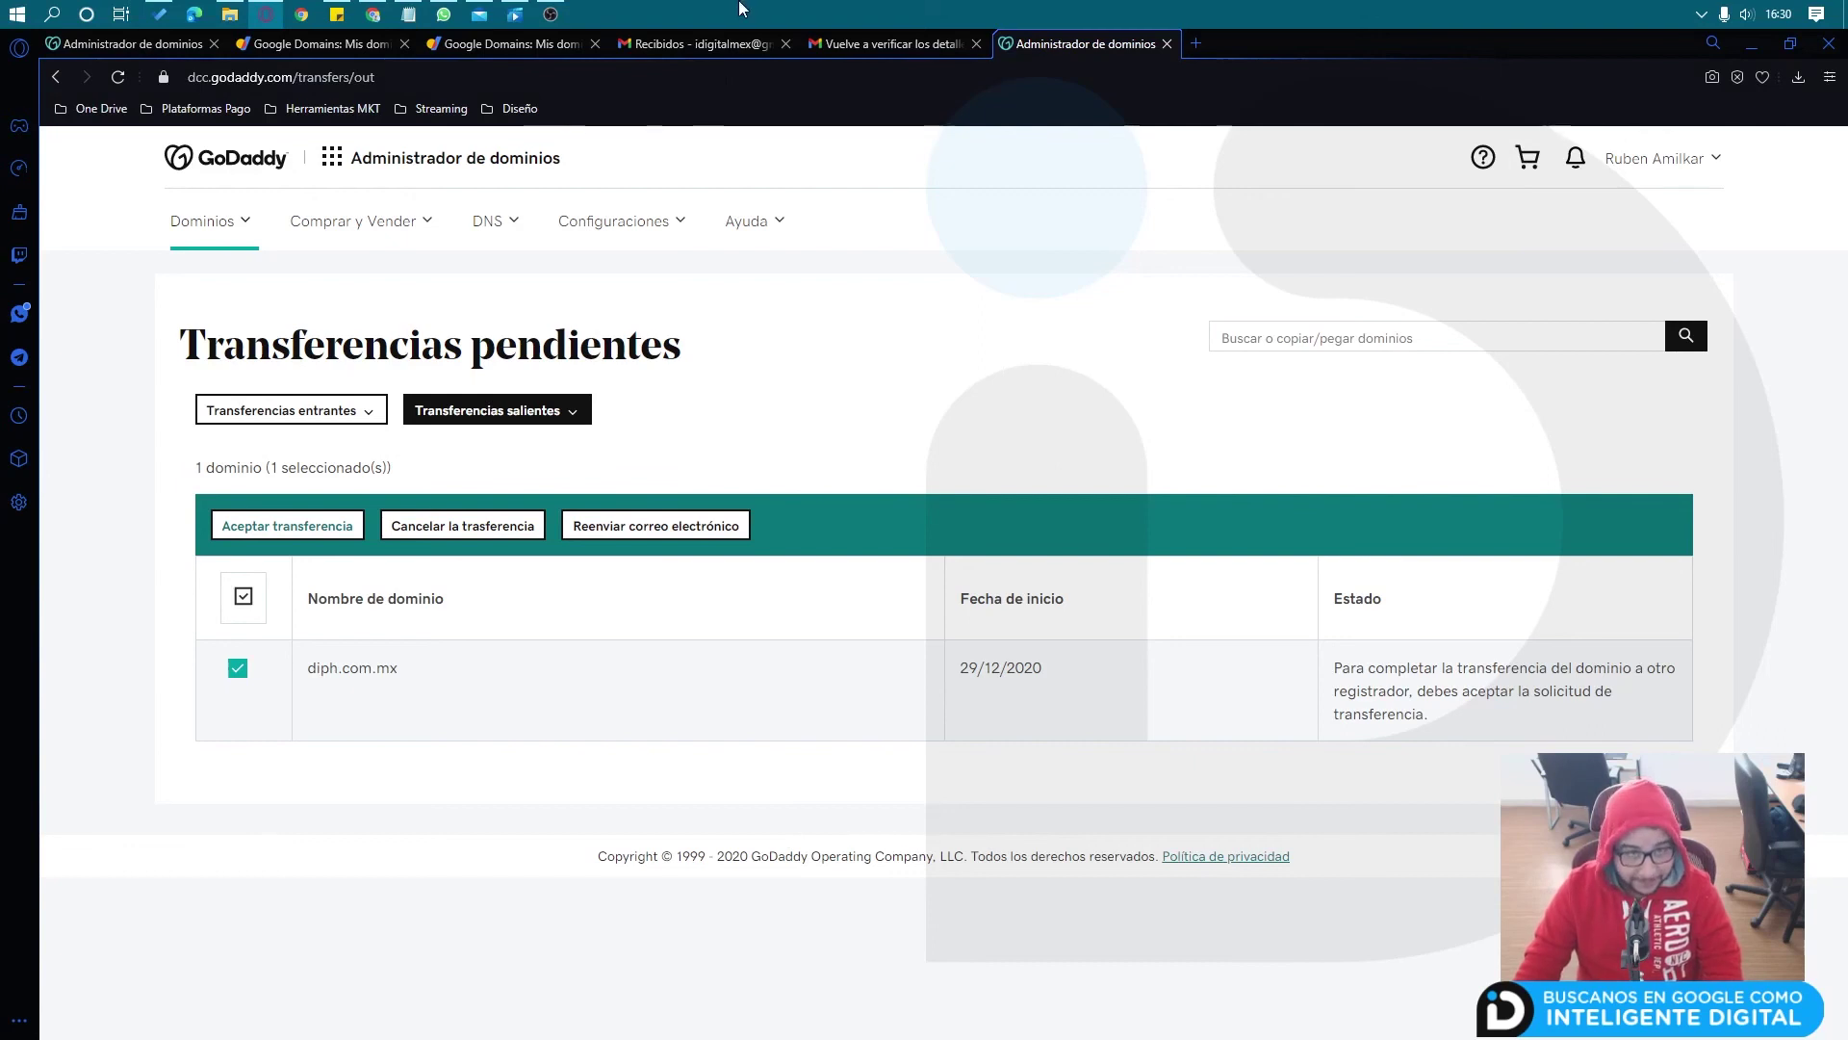
Step: Return to the Gmail inbox and read GoDaddy's newest emails about the domain transfer
{"action": "left_click", "coordinate": [828, 44]}
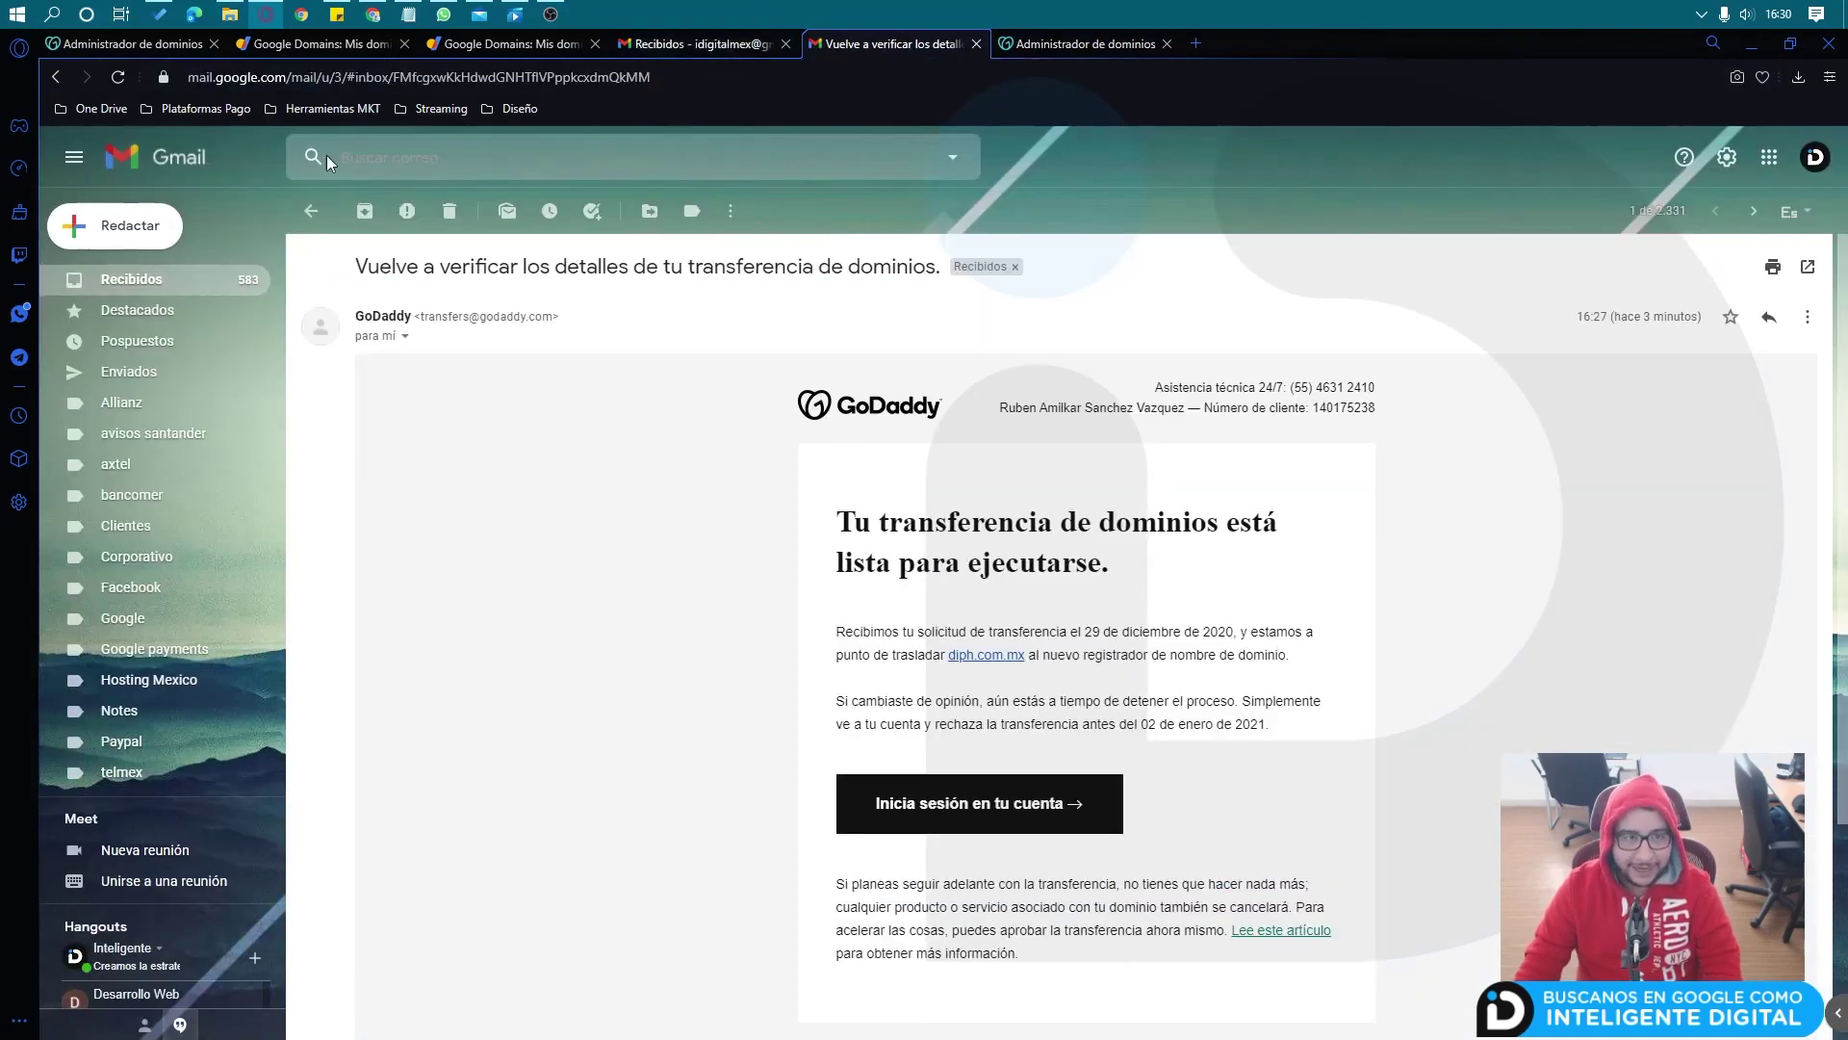
{"action": "left_click", "coordinate": [179, 287]}
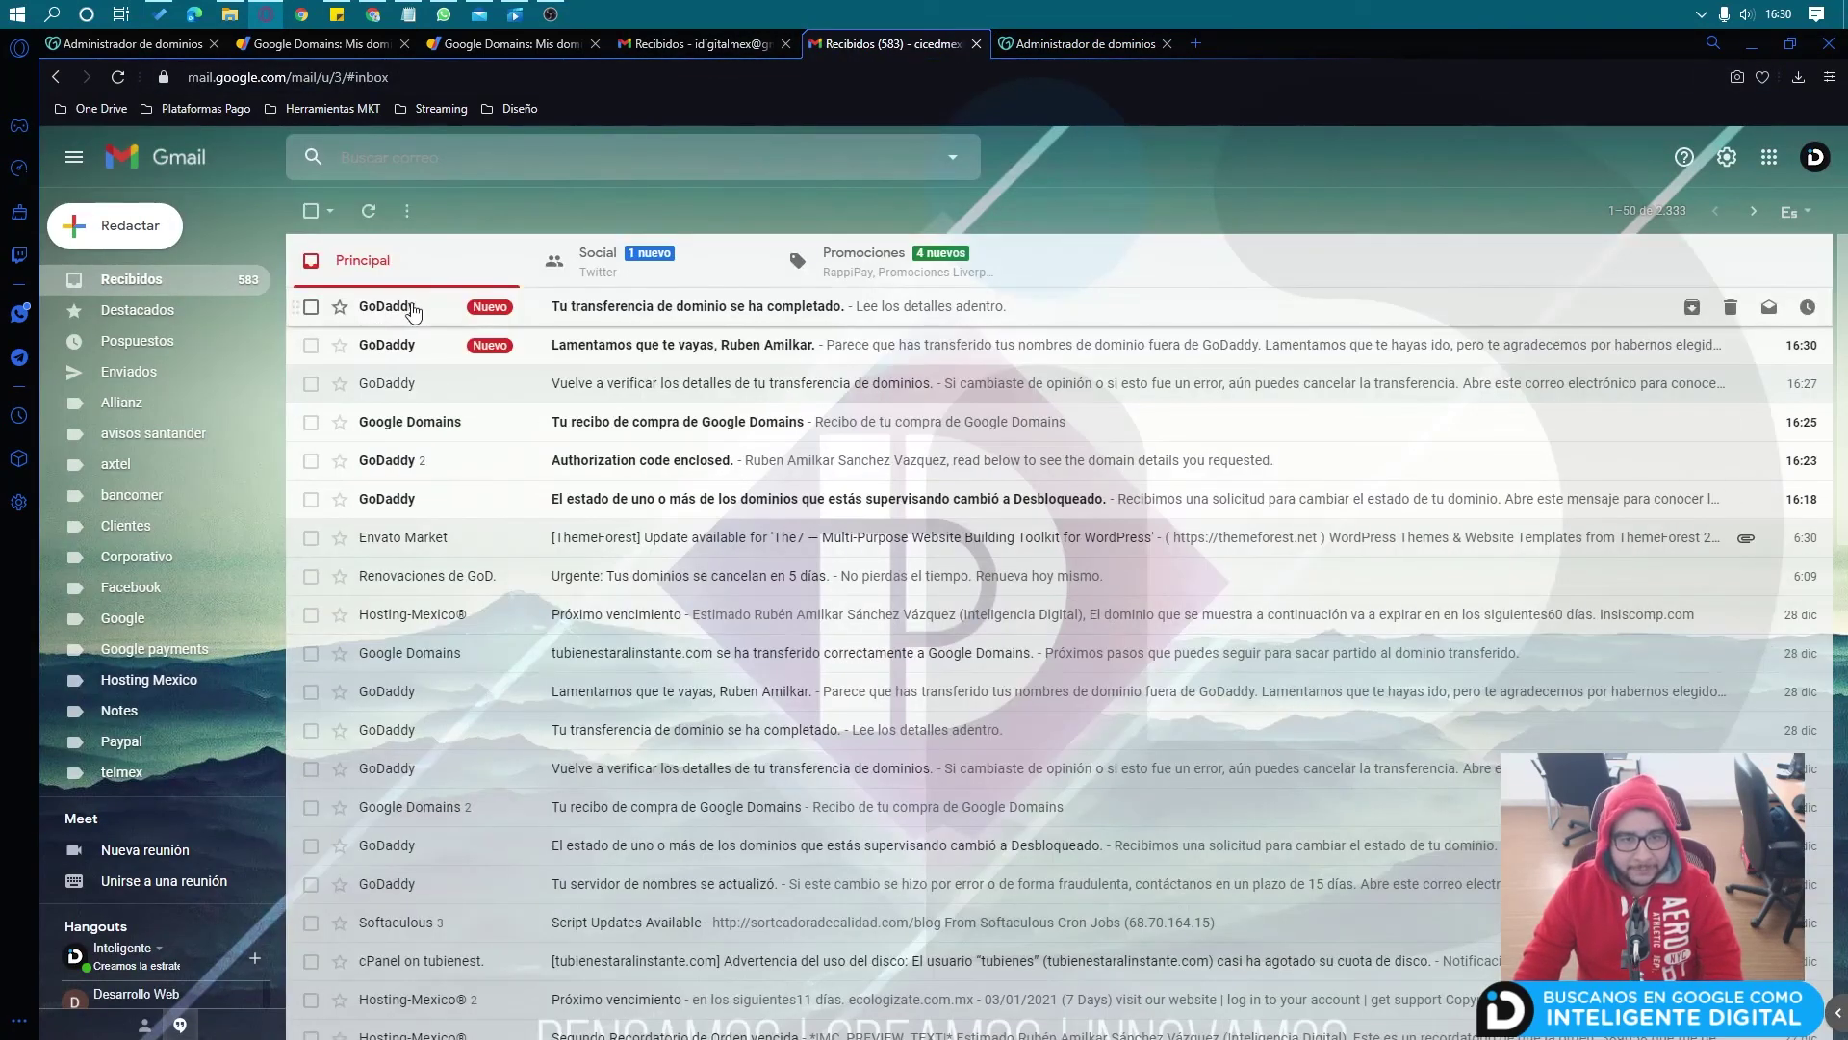
{"action": "left_click", "coordinate": [386, 313]}
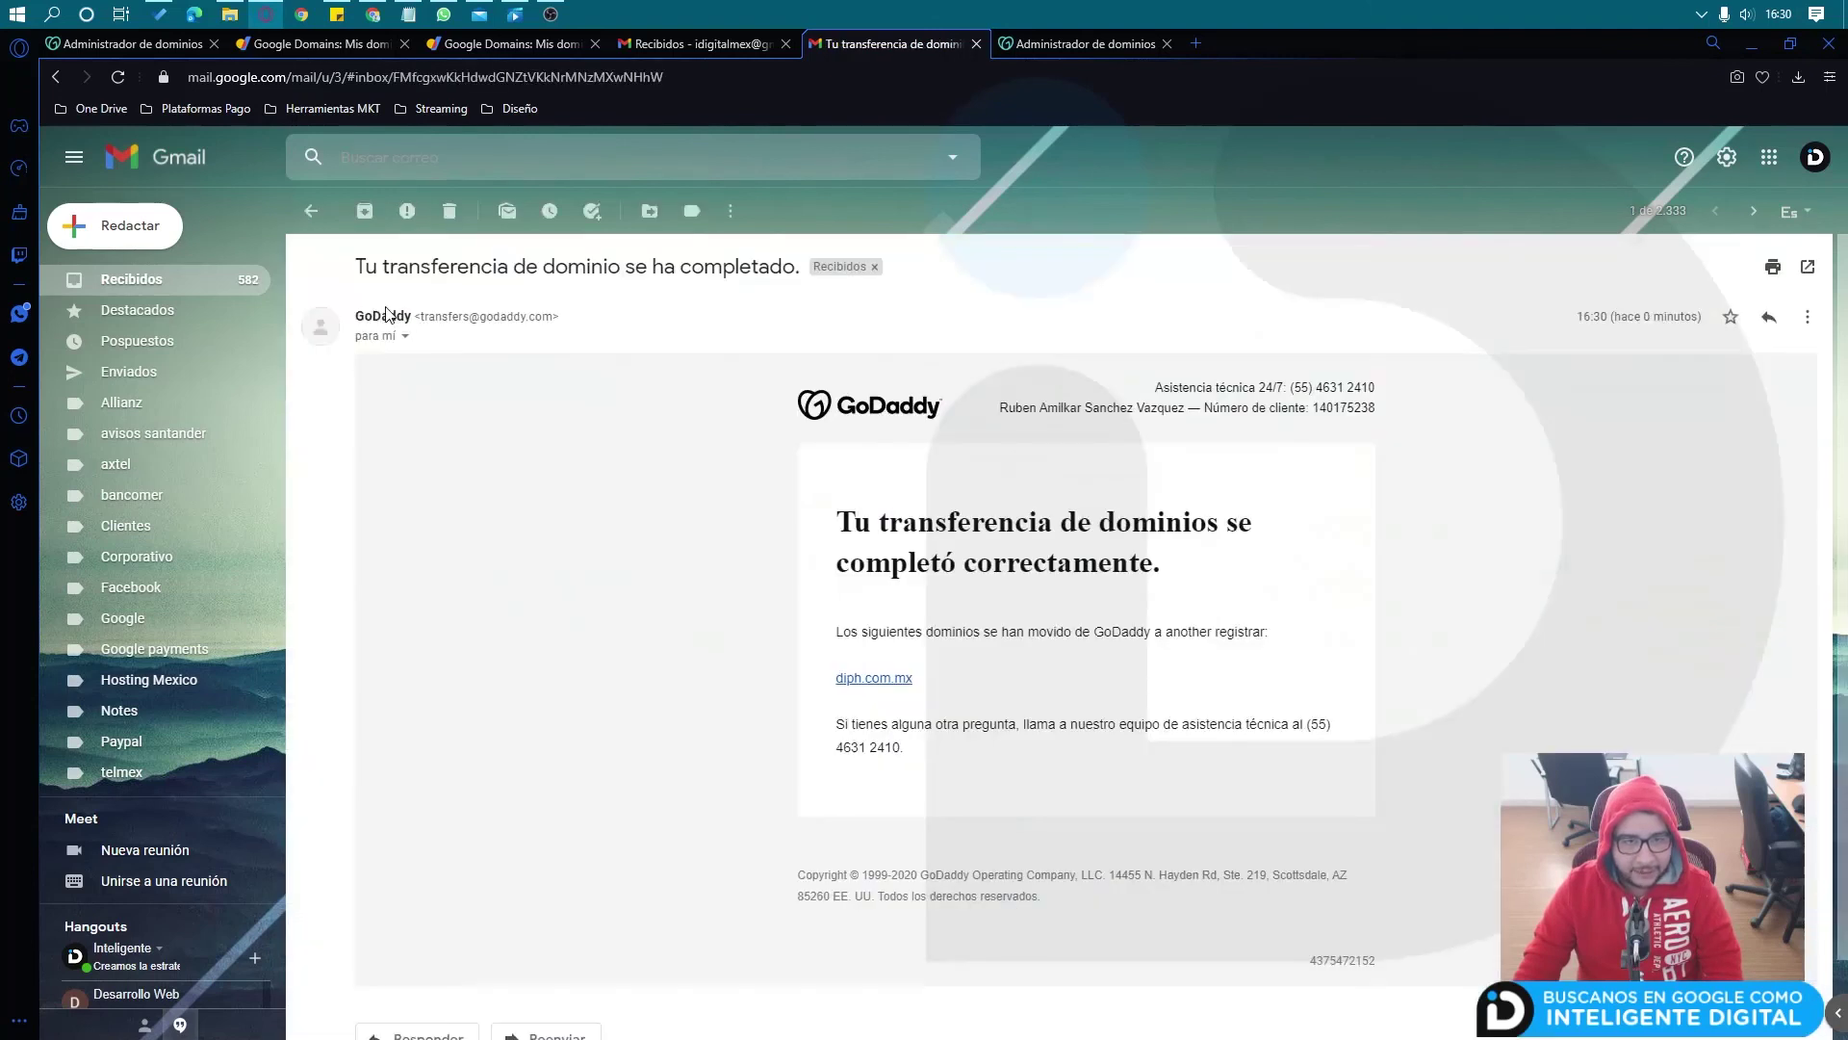
{"action": "left_click", "coordinate": [297, 301]}
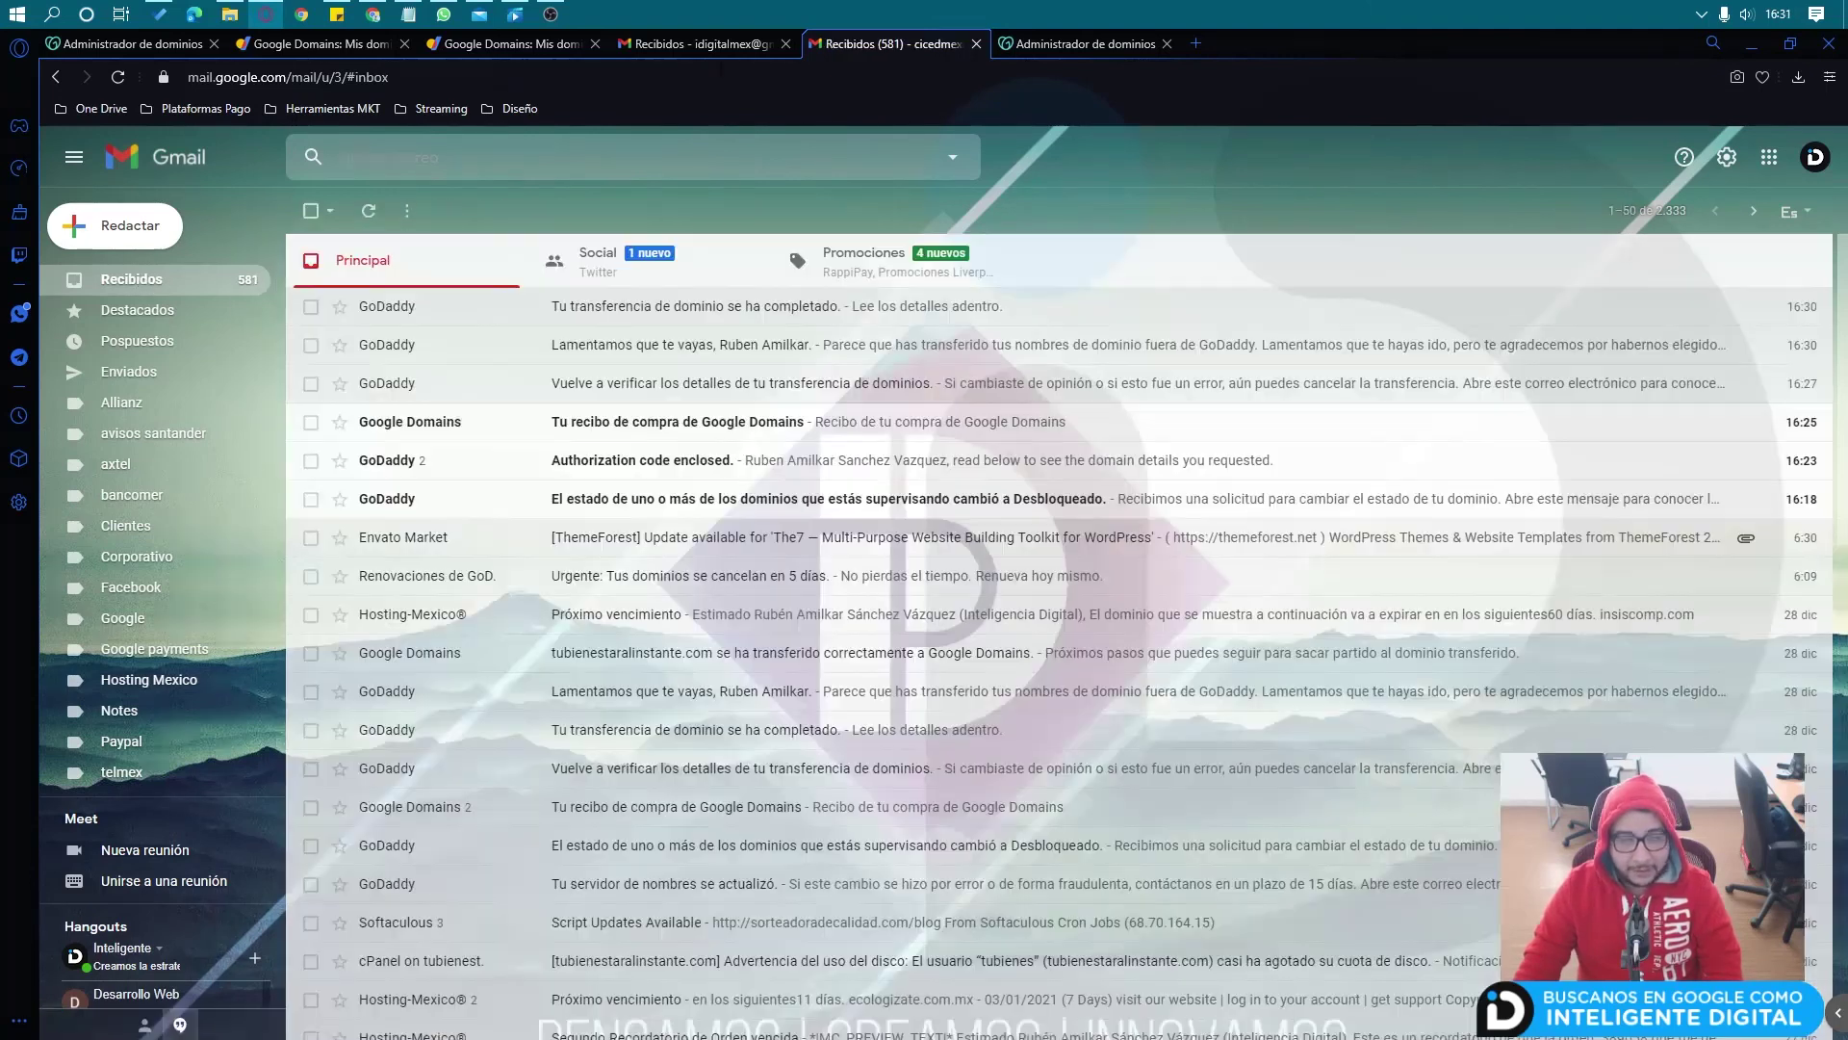
Step: Switch back to Google Domains and reload the domain list to check the transfer status of diph.com.mx
{"action": "left_click", "coordinate": [498, 44]}
{"action": "left_click", "coordinate": [117, 77]}
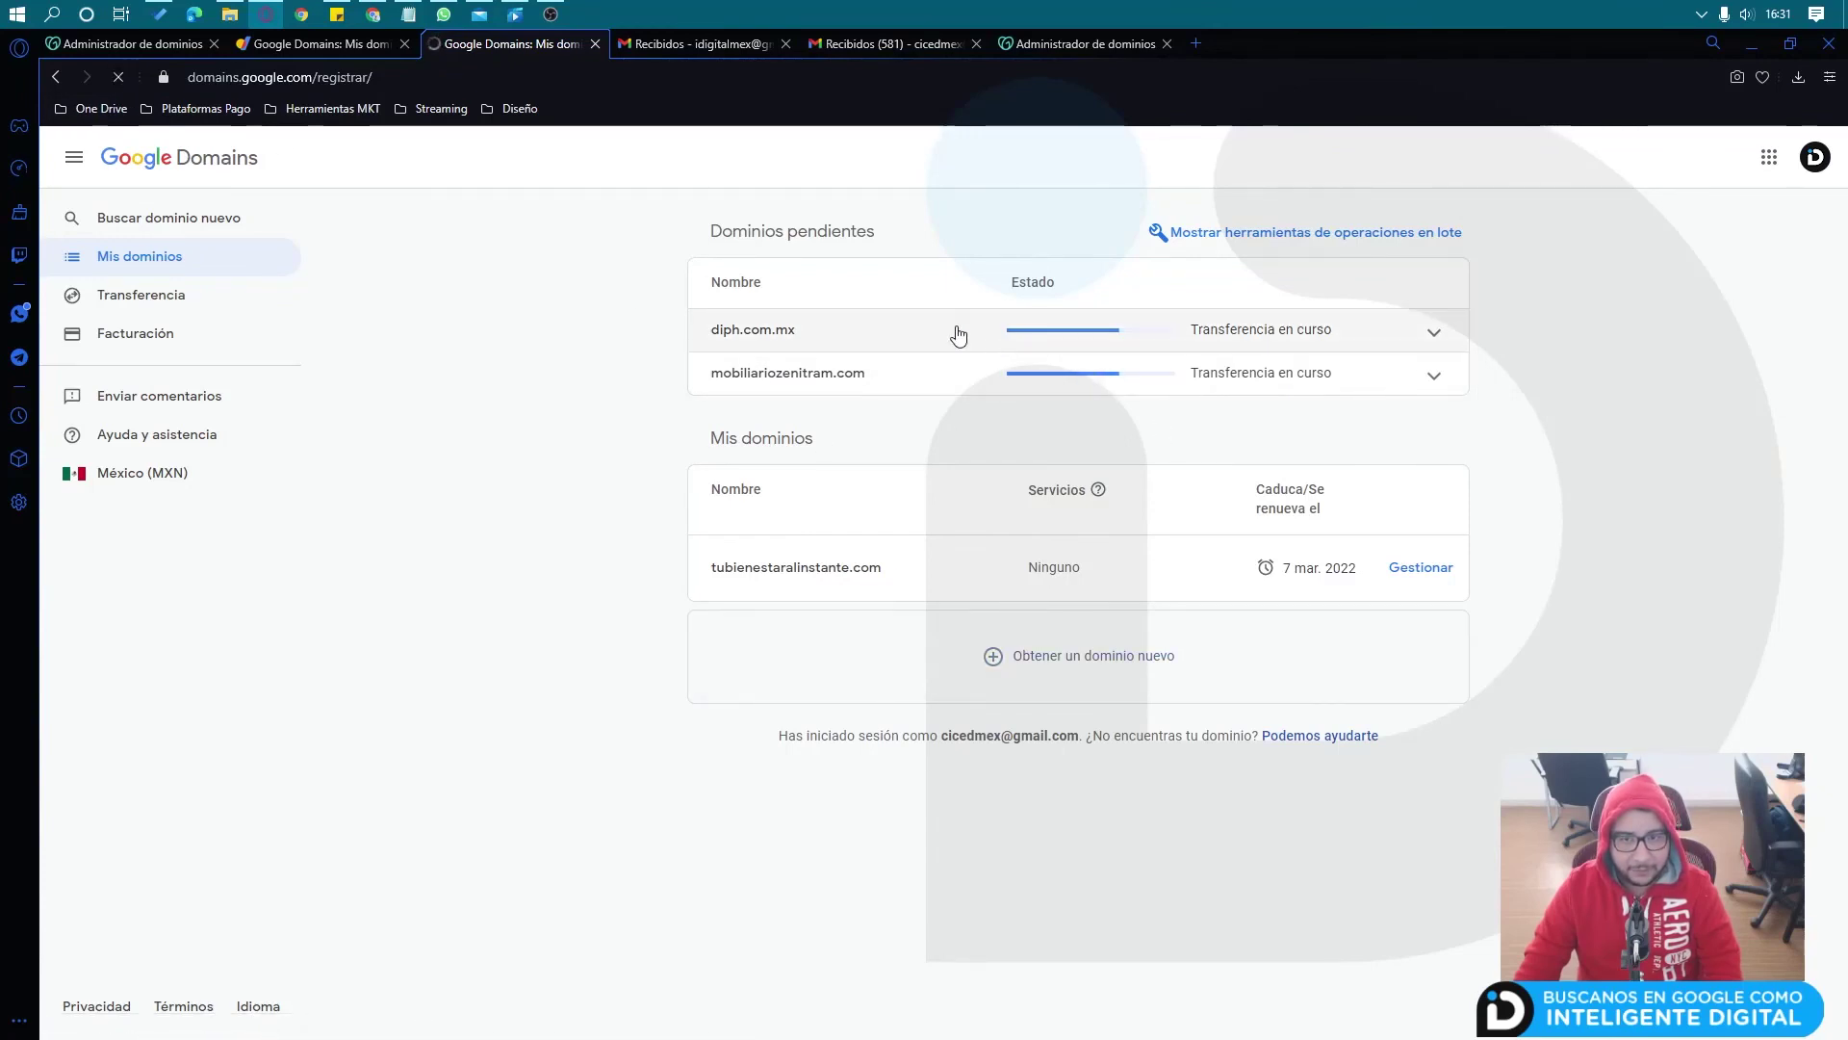